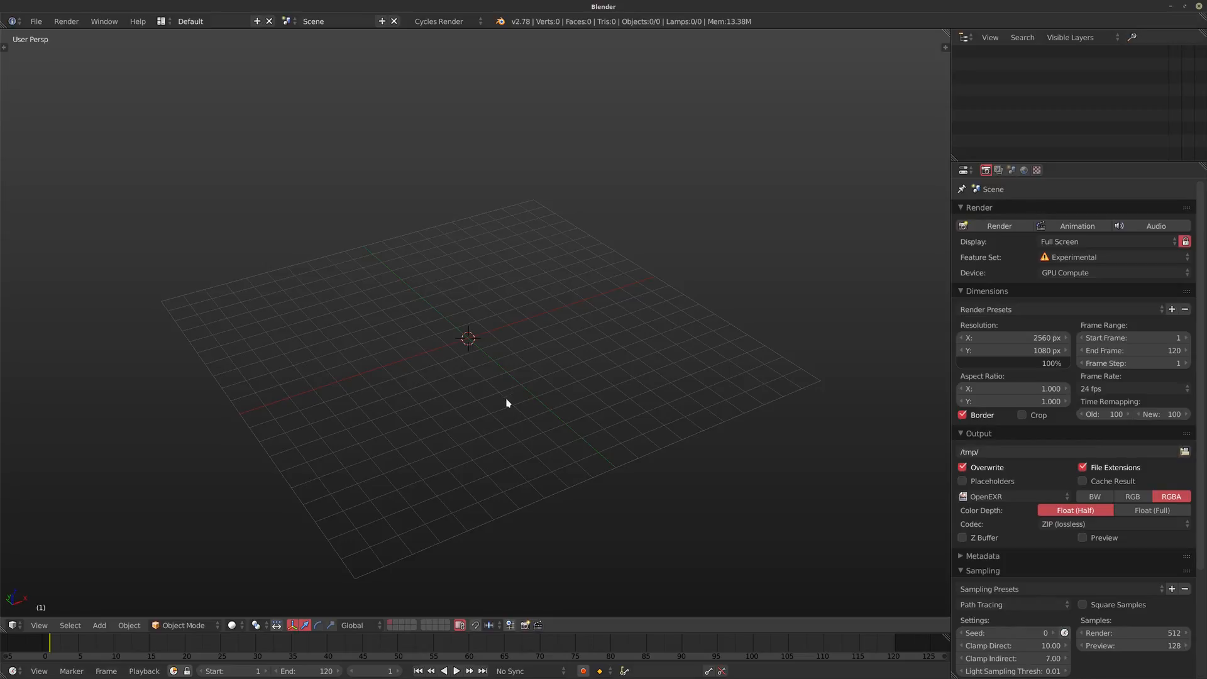
- Add a cube mesh and move its geometry up 0.1 along Z in Edit Mode, leaving the origin in place
shift+middle_drag(480, 376, 487, 383)
key(shift+a)
mouse_move(478, 225)
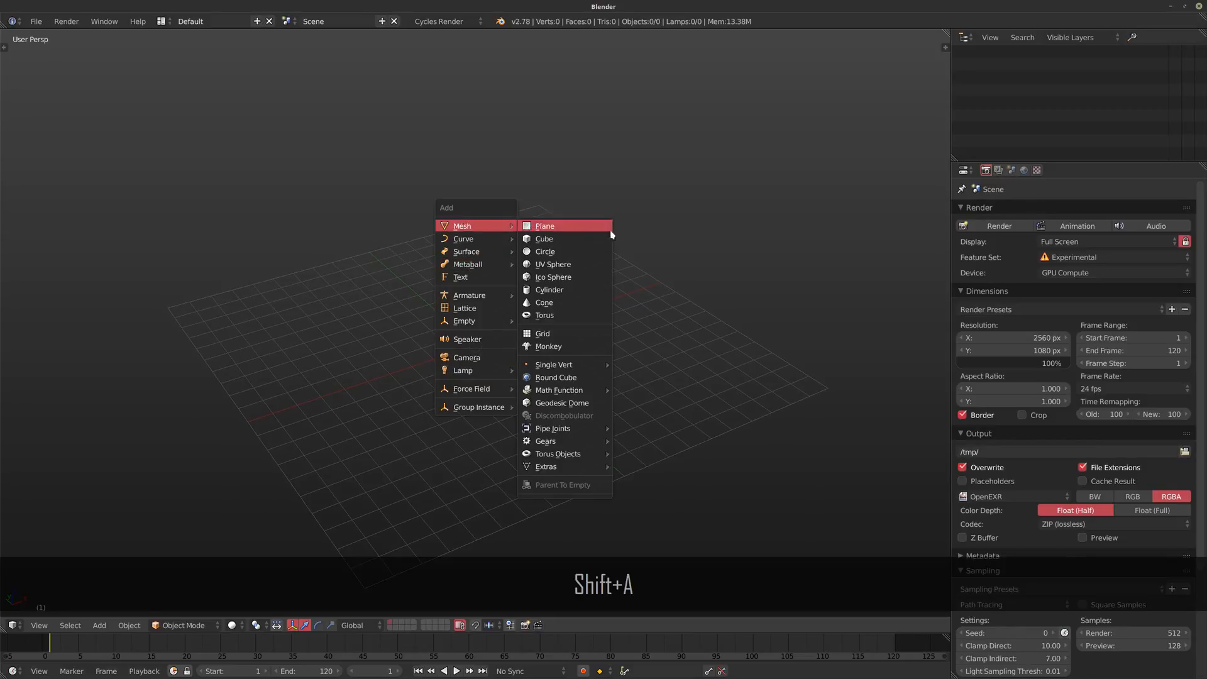
click(569, 239)
key(g)
key(z)
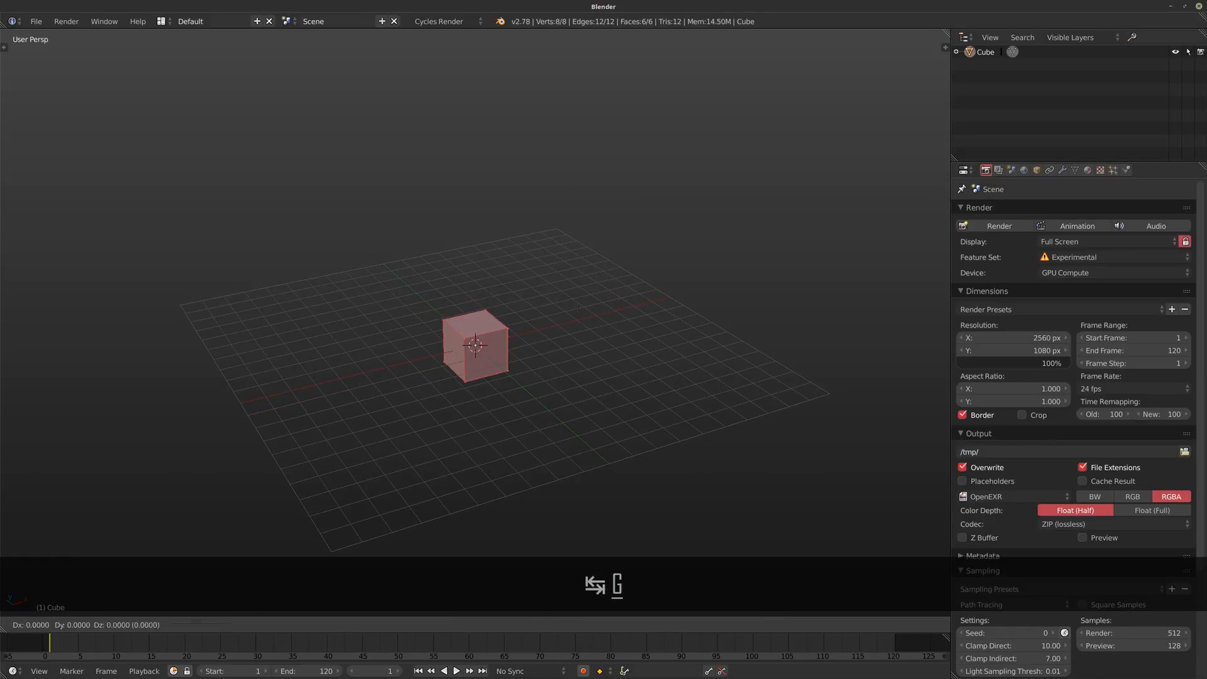
key(period)
key(1)
key(Return)
scroll(572, 299, up, 4)
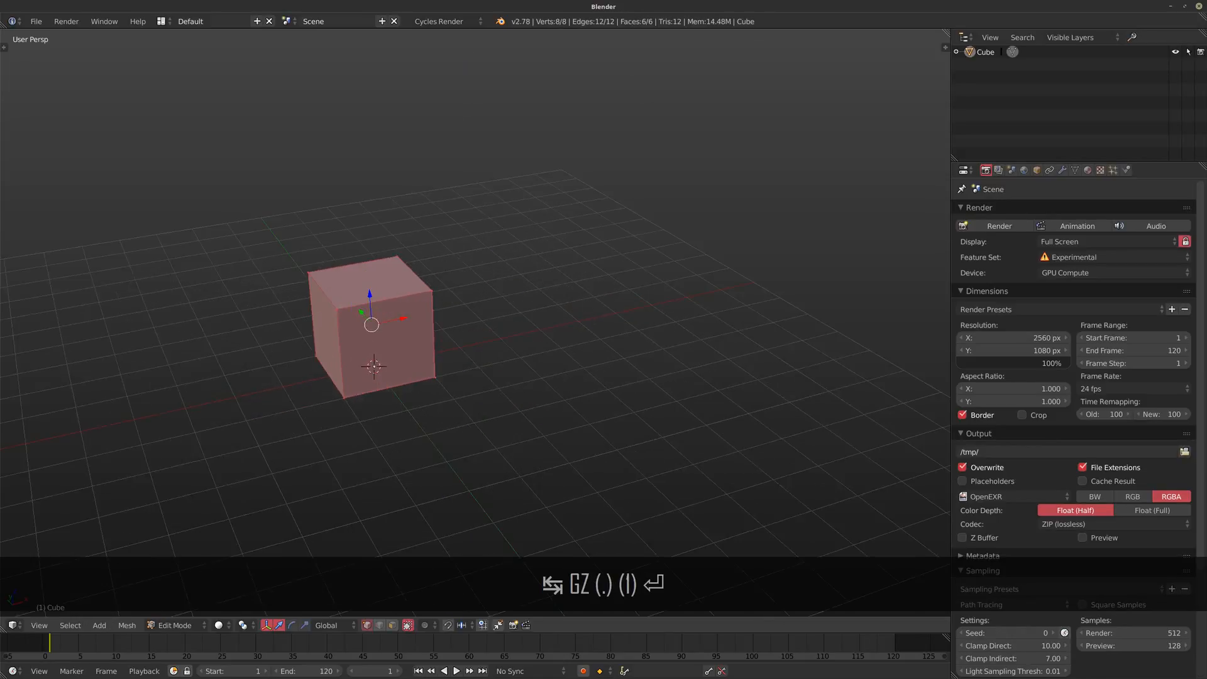
- Scale the cube's mesh by 0.1 on X and Y only to form a thin column, and return to Object Mode
key(s)
key(shift+z)
key(period)
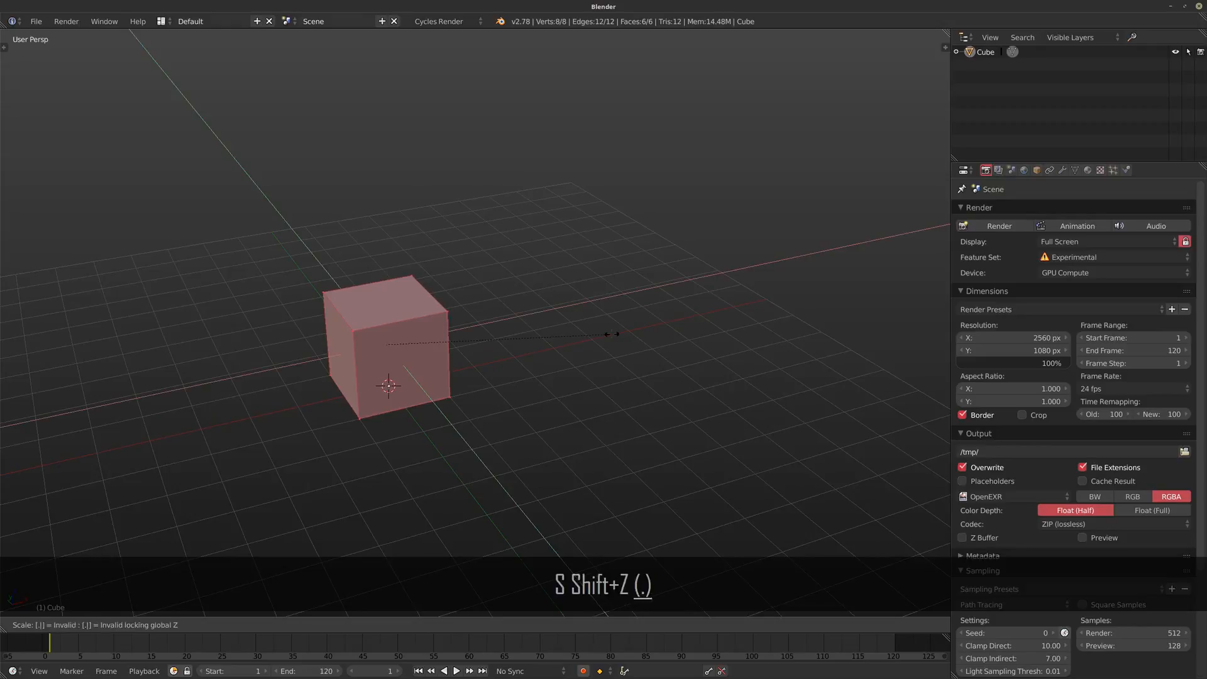
key(1)
key(Return)
key(Tab)
middle_drag(612, 337, 448, 362)
scroll(458, 362, up, 2)
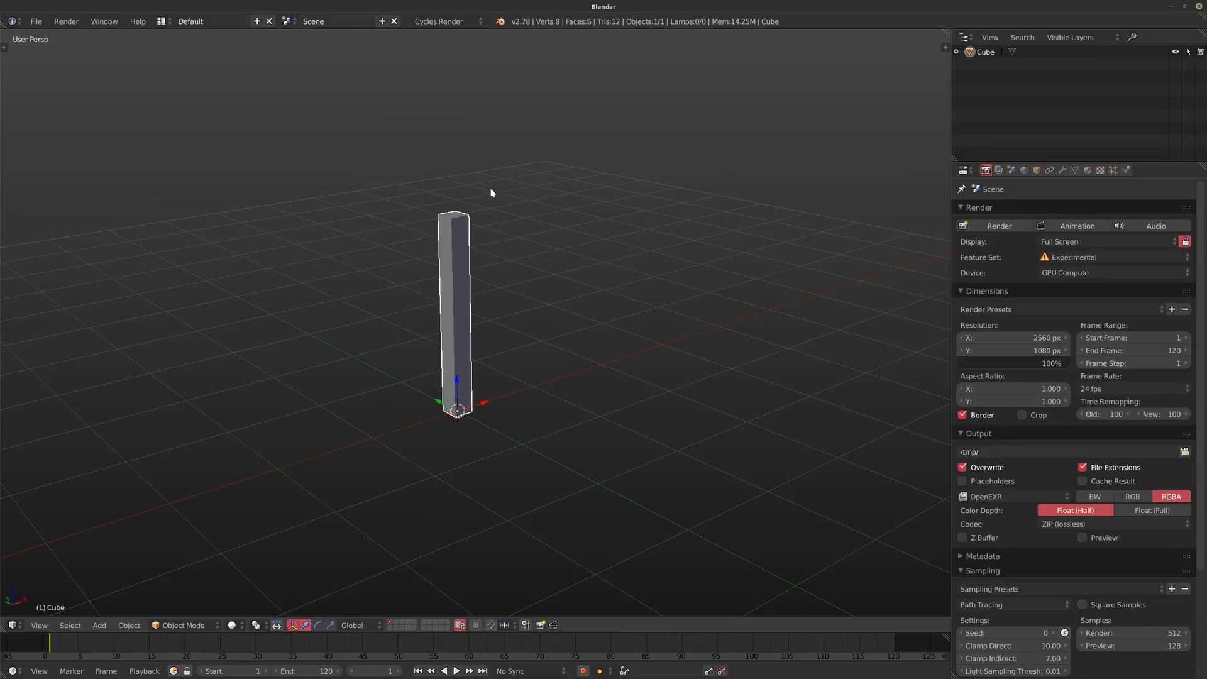
middle_drag(476, 225, 518, 269)
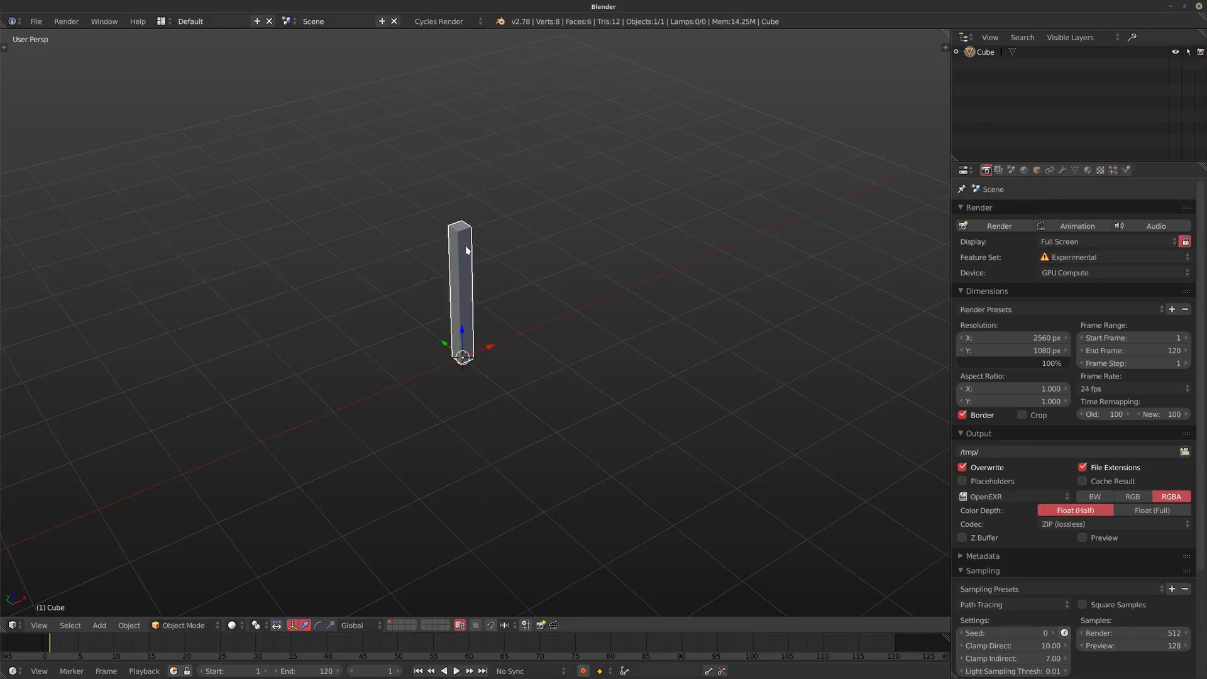
- Add a Wireframe modifier to the column with thickness 0.0023 and Replace Original turned off
middle_drag(460, 254, 565, 264)
click(1062, 170)
click(1010, 210)
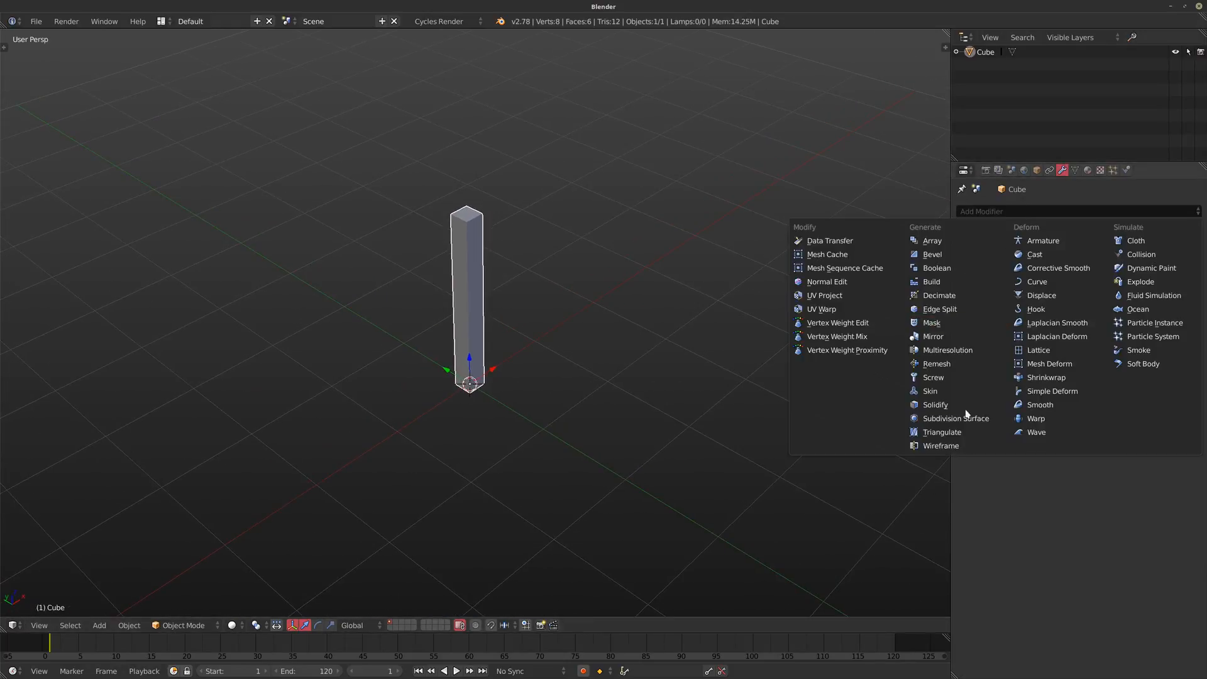
click(948, 446)
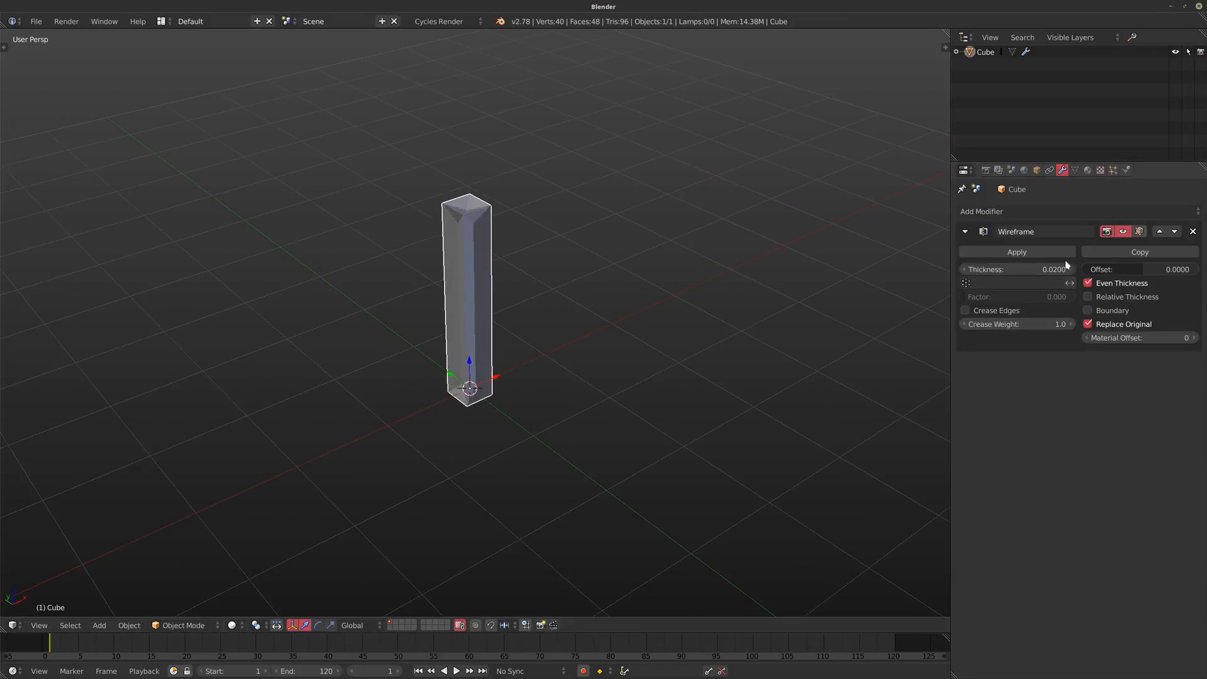
drag(1016, 269, 970, 269)
click(1097, 325)
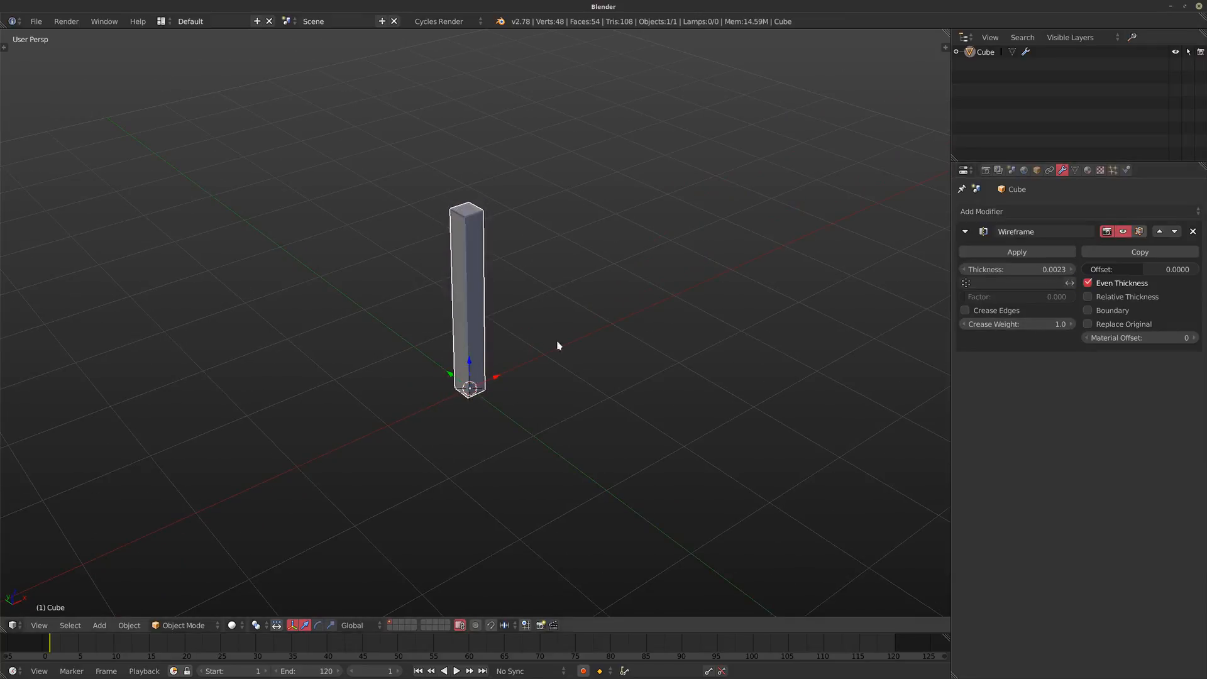
scroll(490, 283, up, 6)
middle_drag(489, 230, 479, 197)
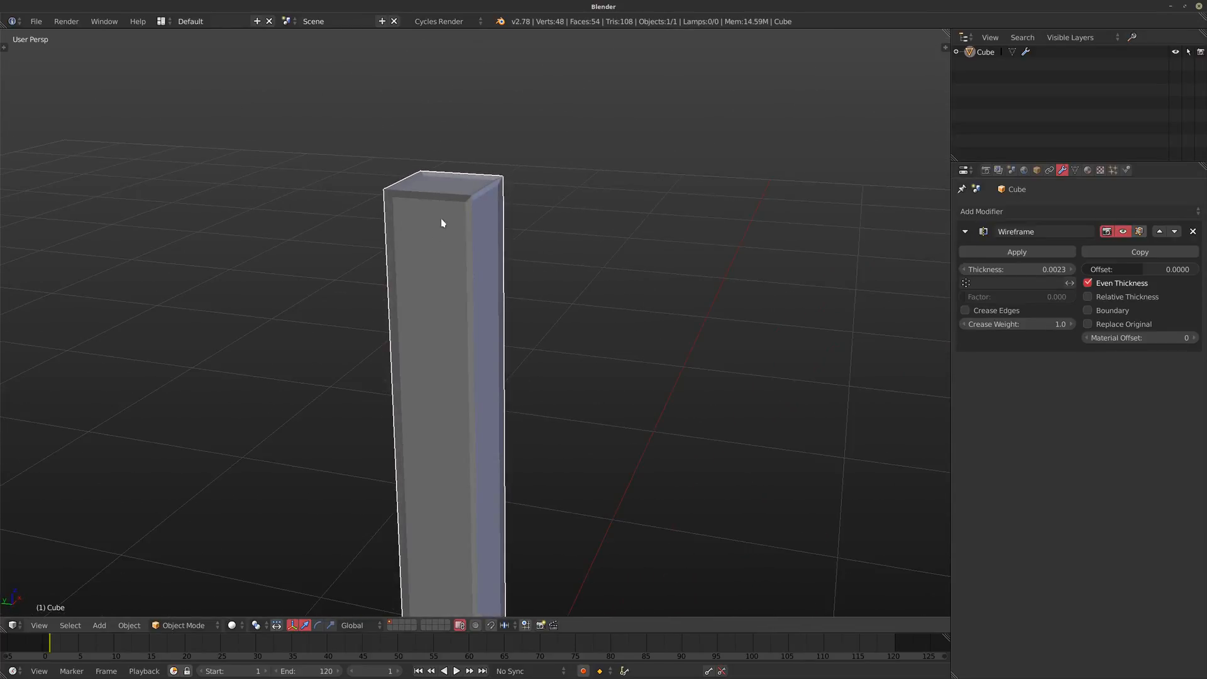
middle_drag(584, 239, 485, 222)
scroll(515, 263, down, 3)
shift+middle_drag(576, 358, 563, 281)
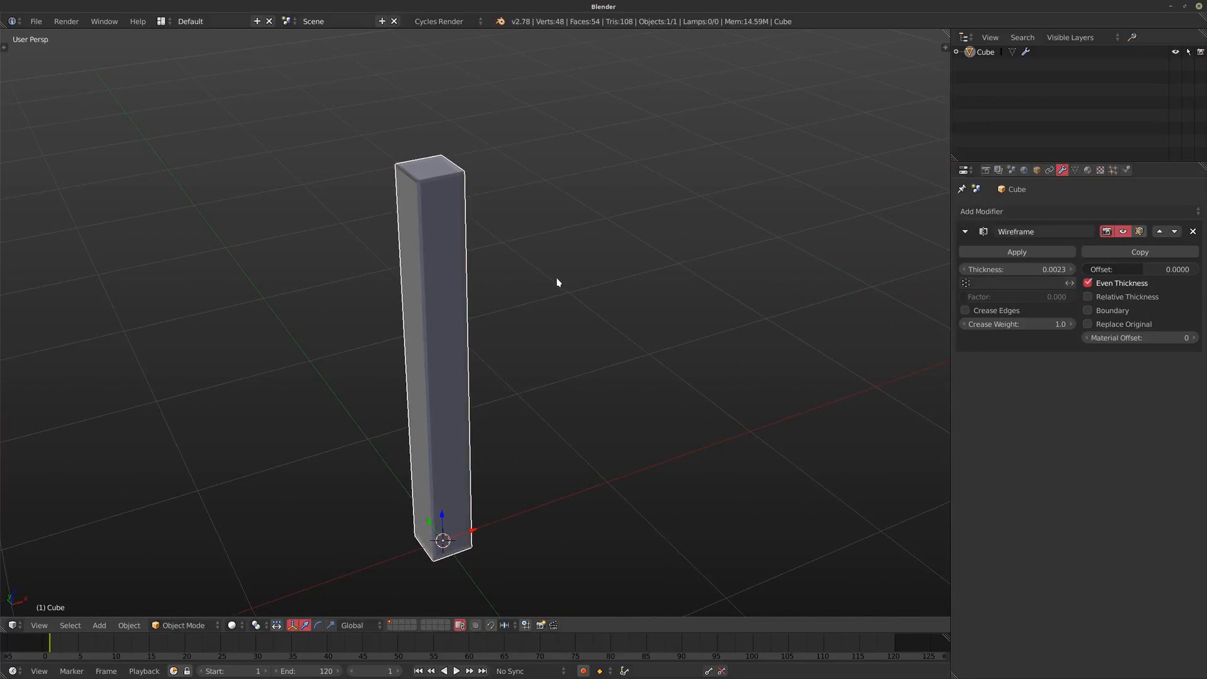
- Add an Array modifier to the column, try relative X offsets of 1.18 and 1.1, and settle on 1.5
middle_drag(478, 314, 553, 333)
click(980, 211)
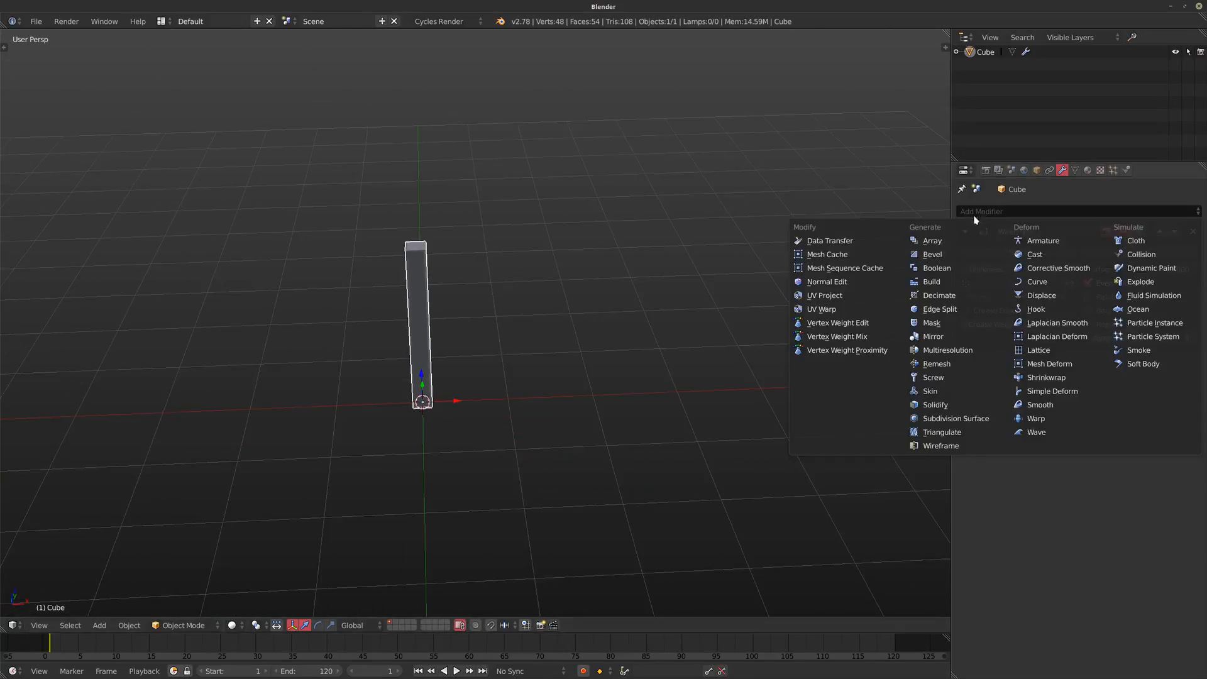
click(943, 239)
click(1137, 449)
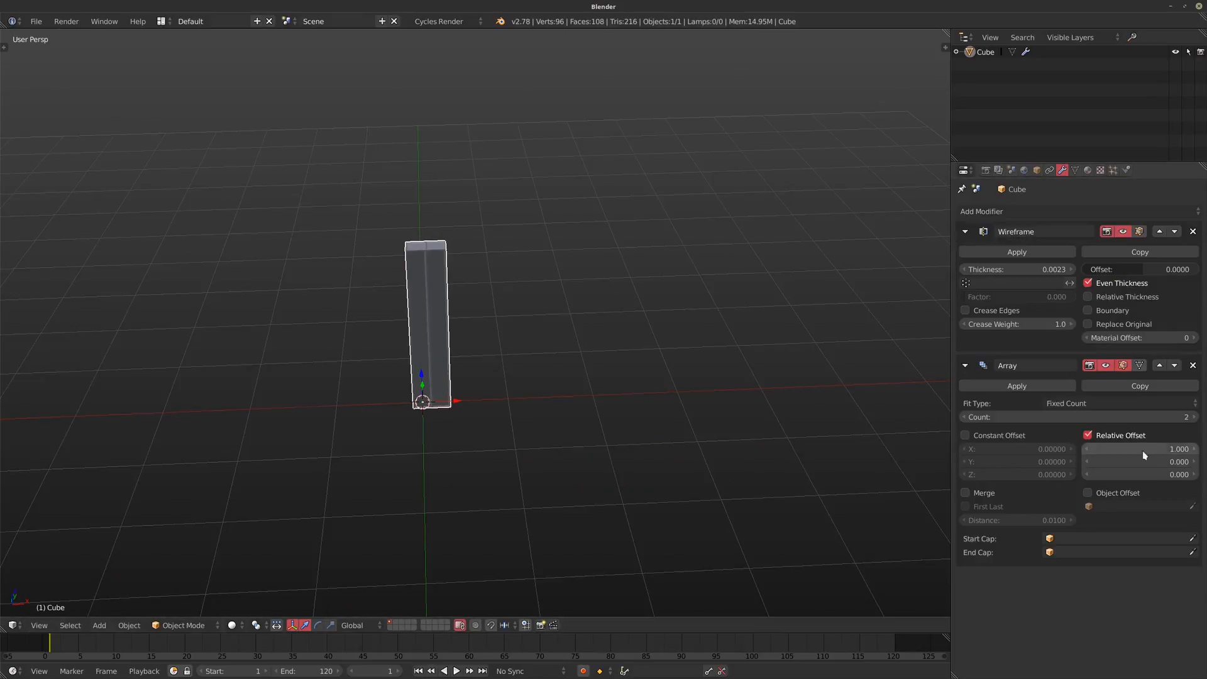
text(1.18)
key(Return)
click(1126, 445)
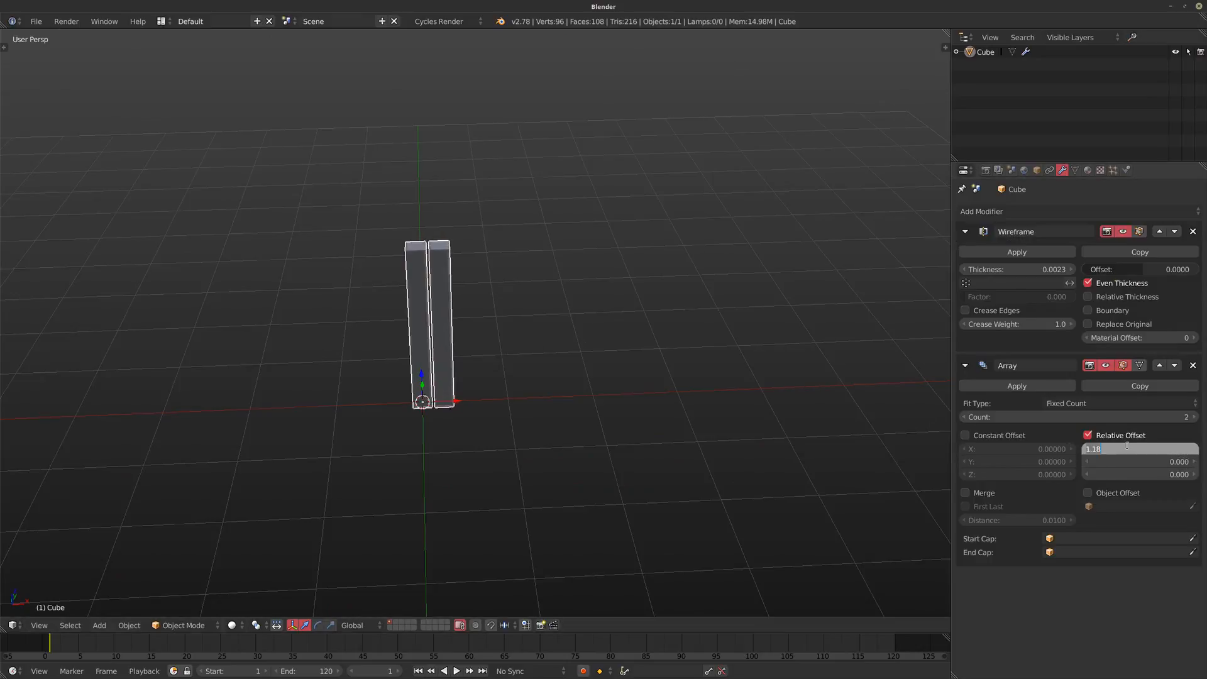
text(1.1)
key(Return)
click(1126, 446)
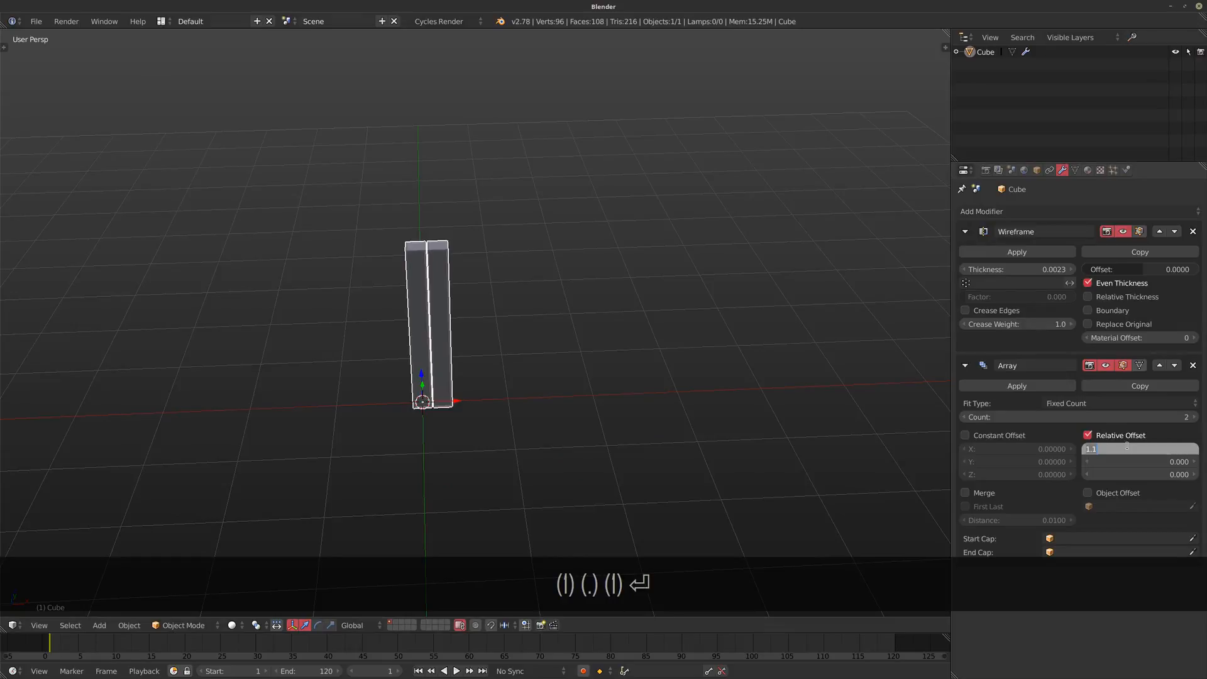
text(1.5)
key(Return)
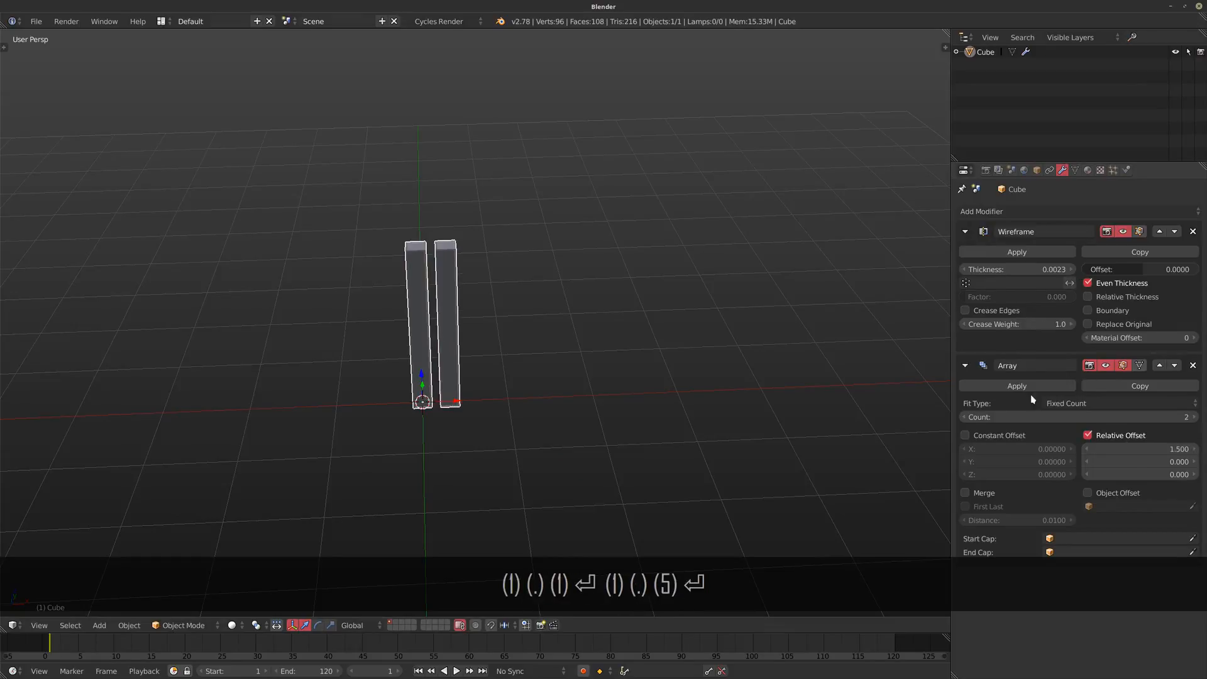
- Set the Array modifier's count to 8 to make a row of columns
click(1194, 417)
click(1126, 419)
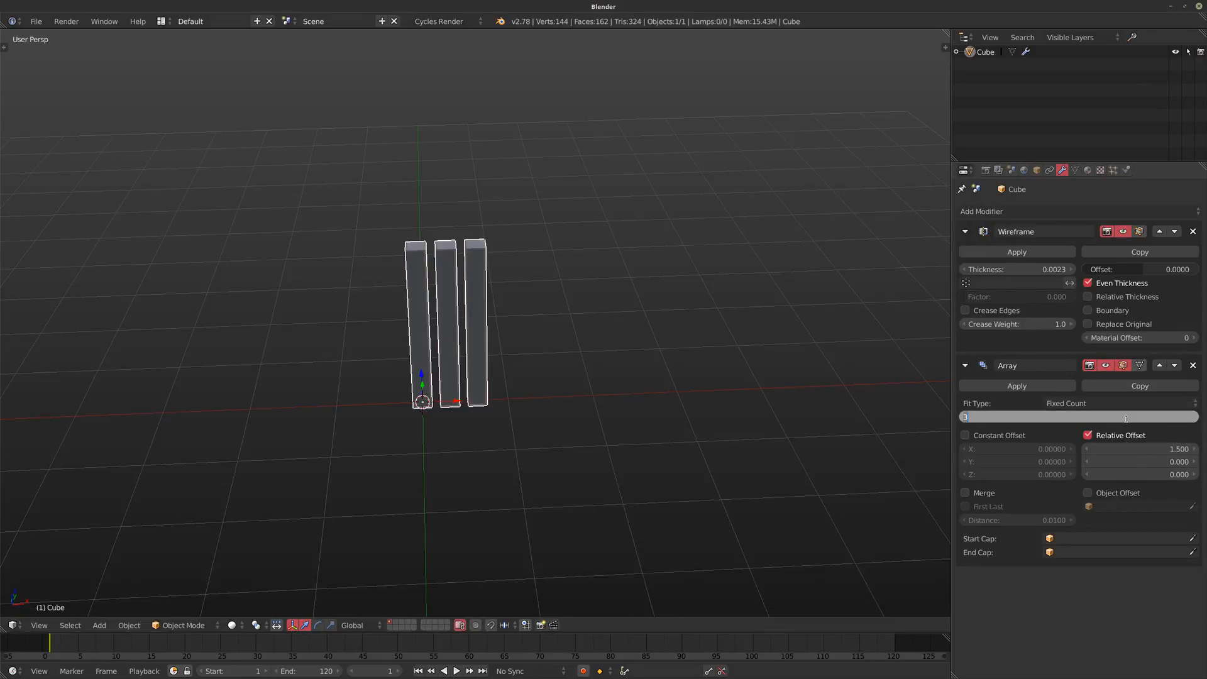
text(8)
key(Return)
middle_drag(384, 339, 405, 377)
scroll(405, 377, down, 2)
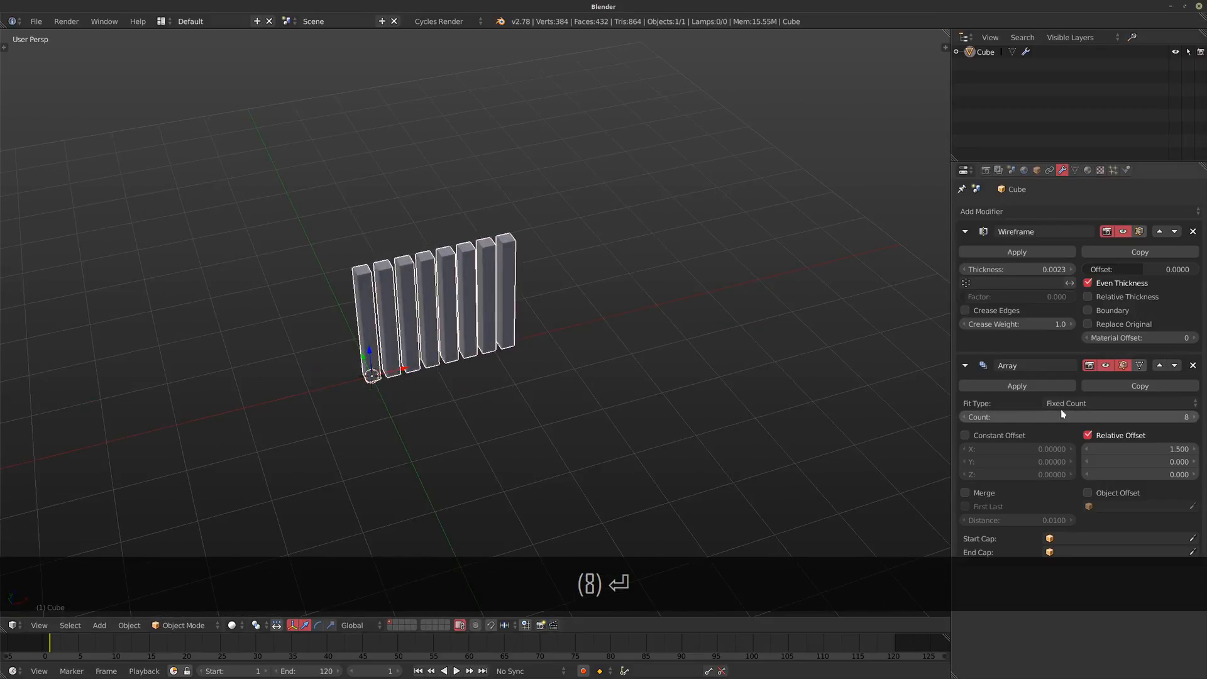
- Duplicate the Array modifier and set the copy's relative offset to 0 on X and 1.5 on Y
click(1139, 385)
scroll(1125, 577, down, 4)
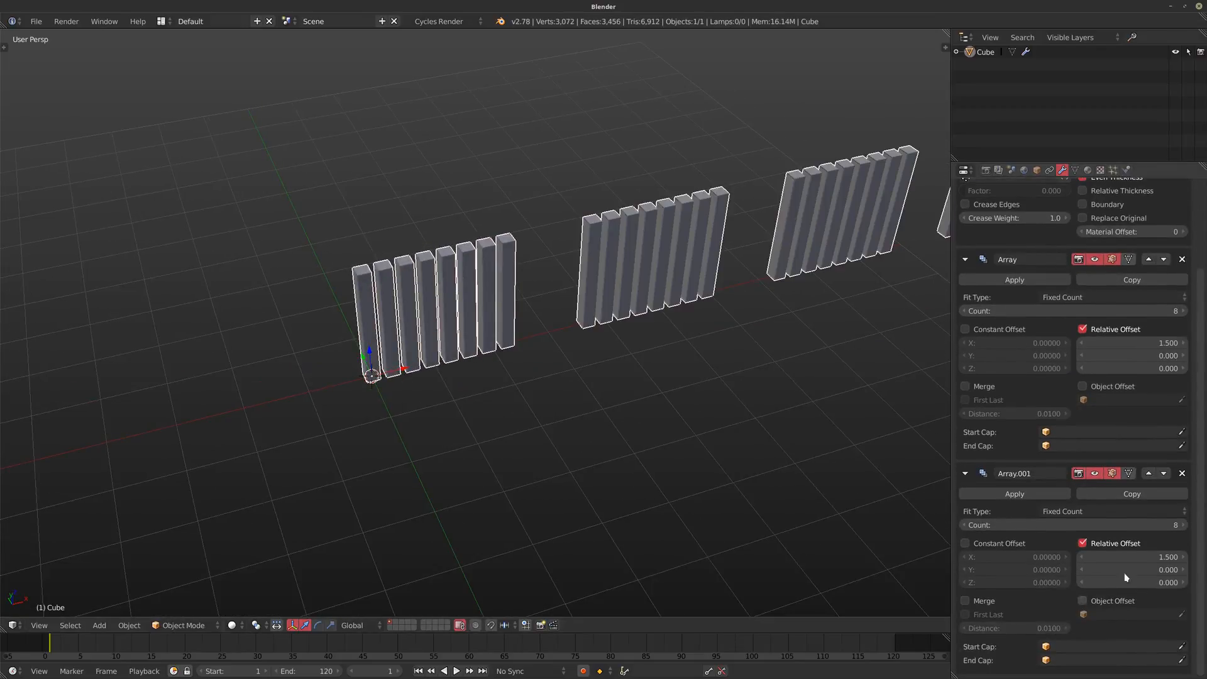
click(1110, 557)
text(0)
key(Tab)
text(1)
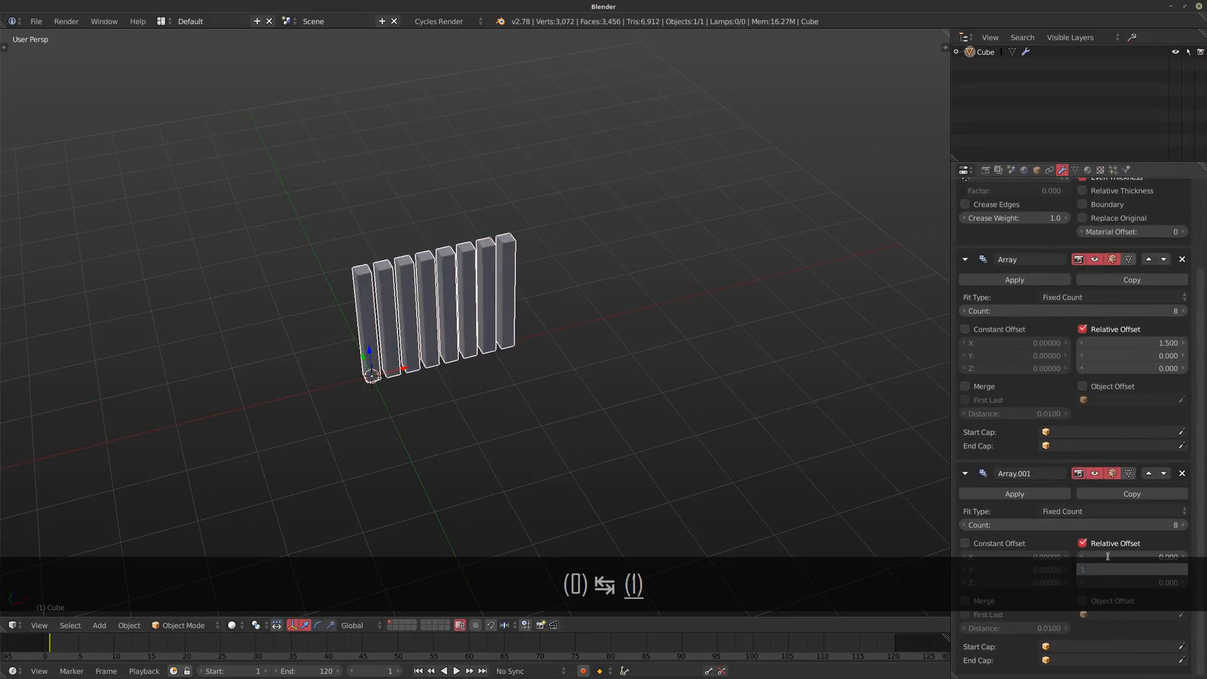
text(.5)
key(Return)
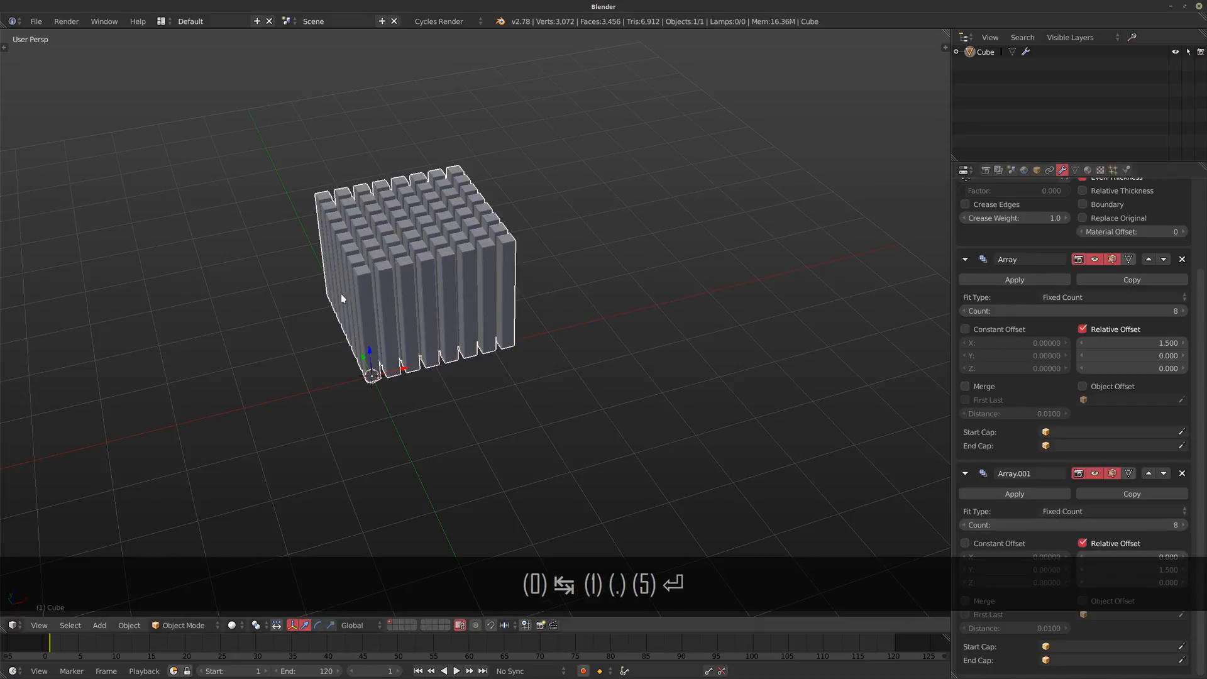
- Examine the grid of arrayed columns from several angles
scroll(519, 367, up, 1)
middle_drag(341, 293, 551, 346)
scroll(440, 396, up, 2)
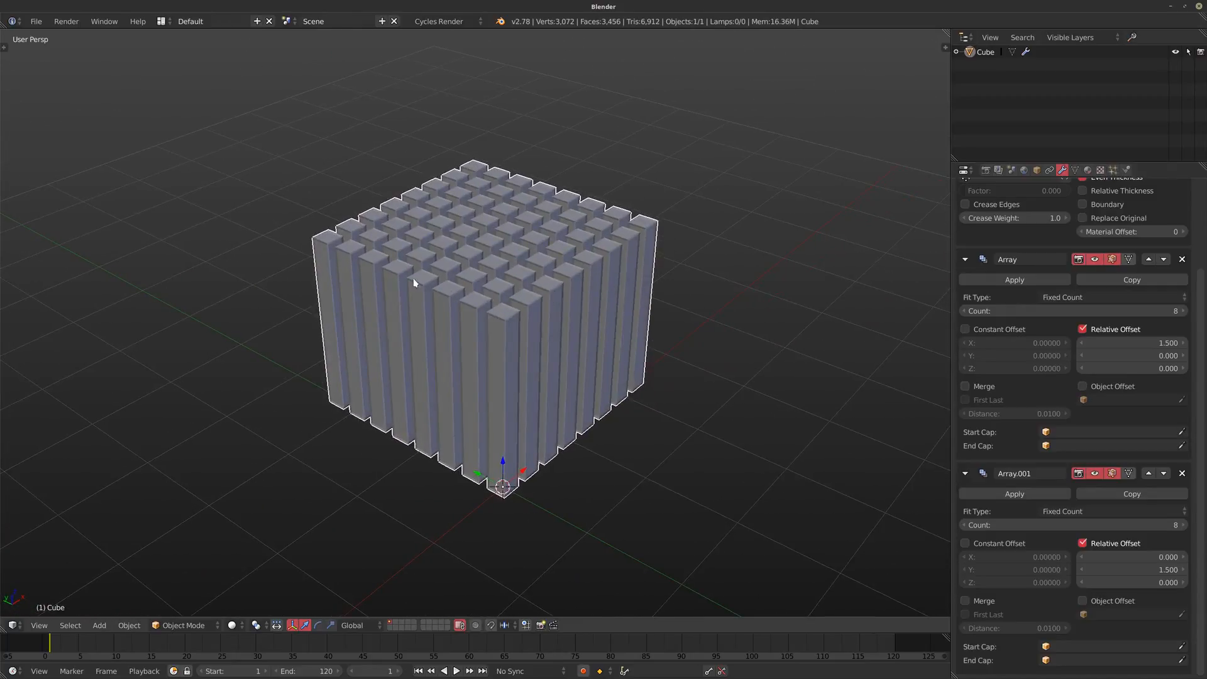
middle_drag(524, 297, 555, 273)
middle_drag(539, 327, 388, 342)
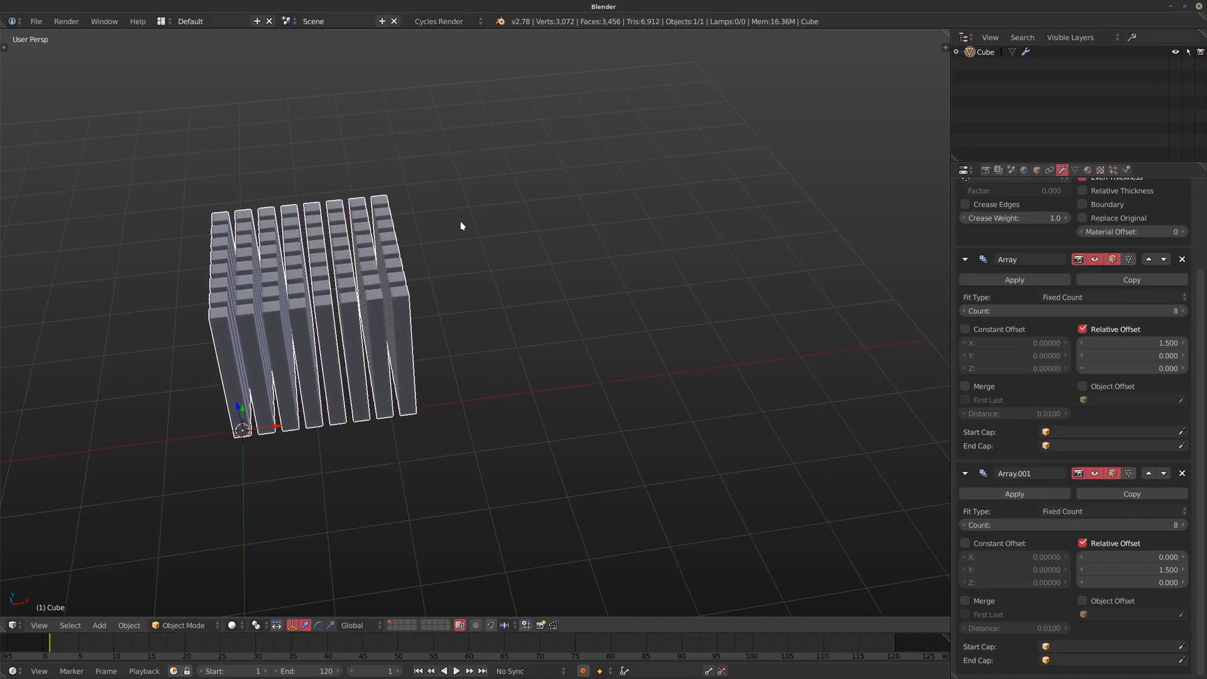
shift+middle_drag(456, 239, 430, 234)
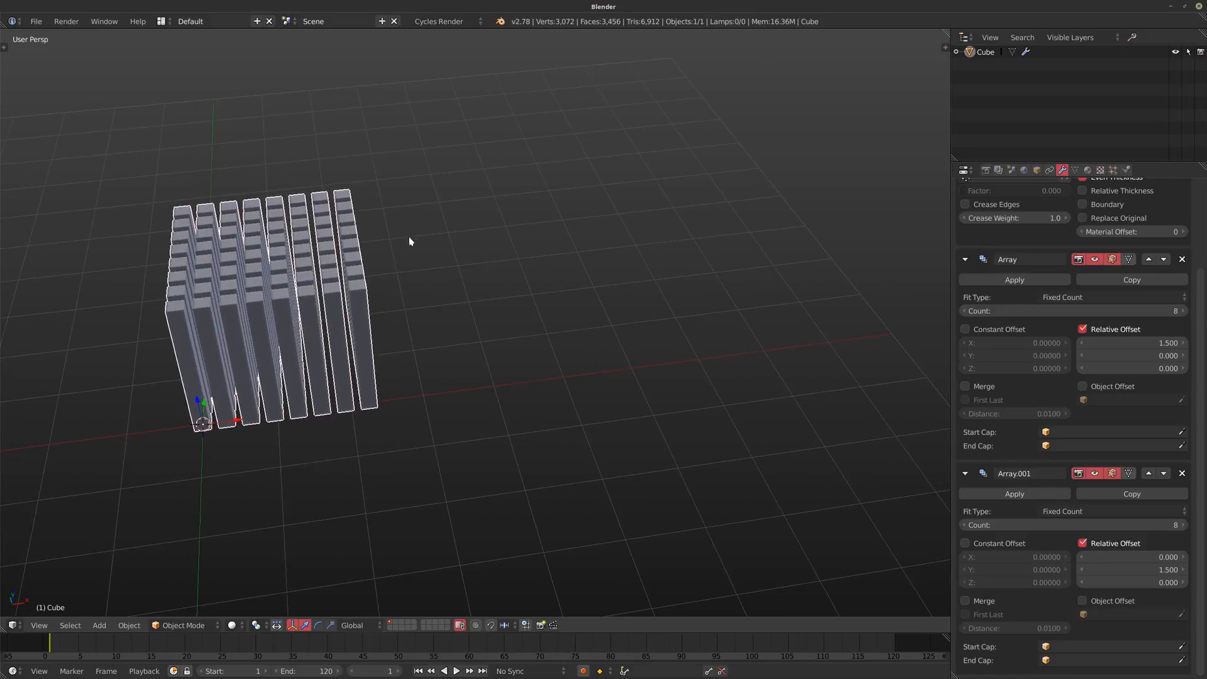
shift+middle_drag(350, 239, 327, 239)
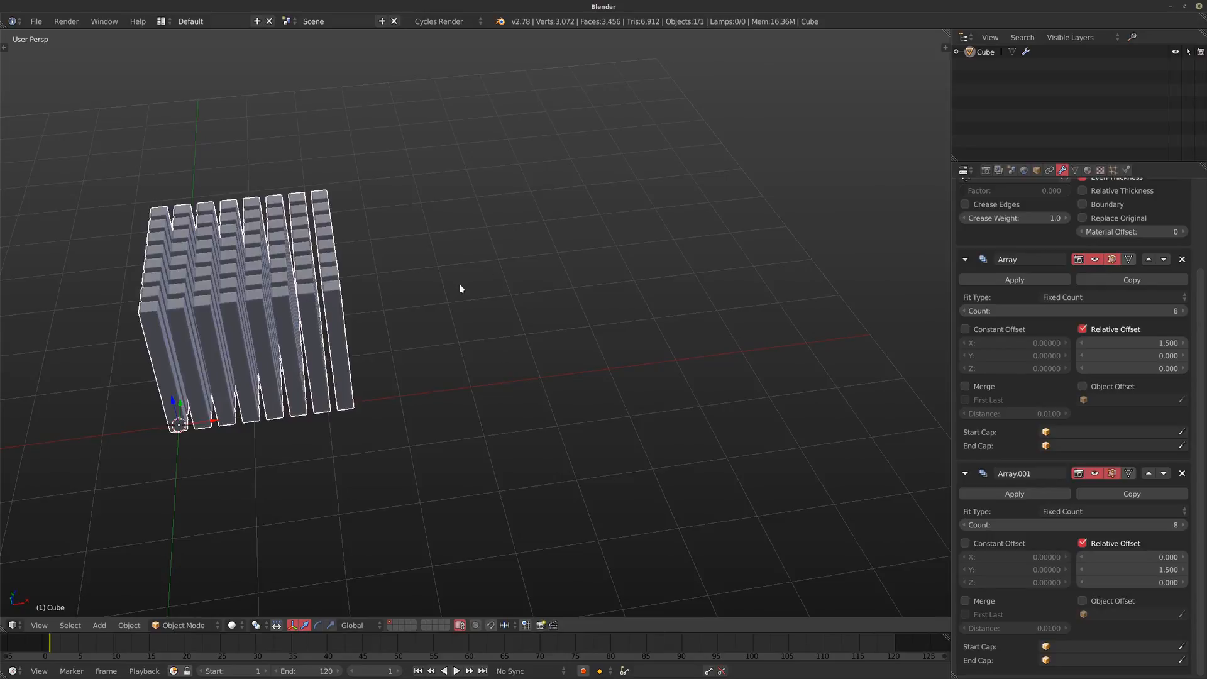
- Add a second cube and move it horizontally away from the column grid, keeping its height locked
scroll(460, 288, down, 3)
key(shift+a)
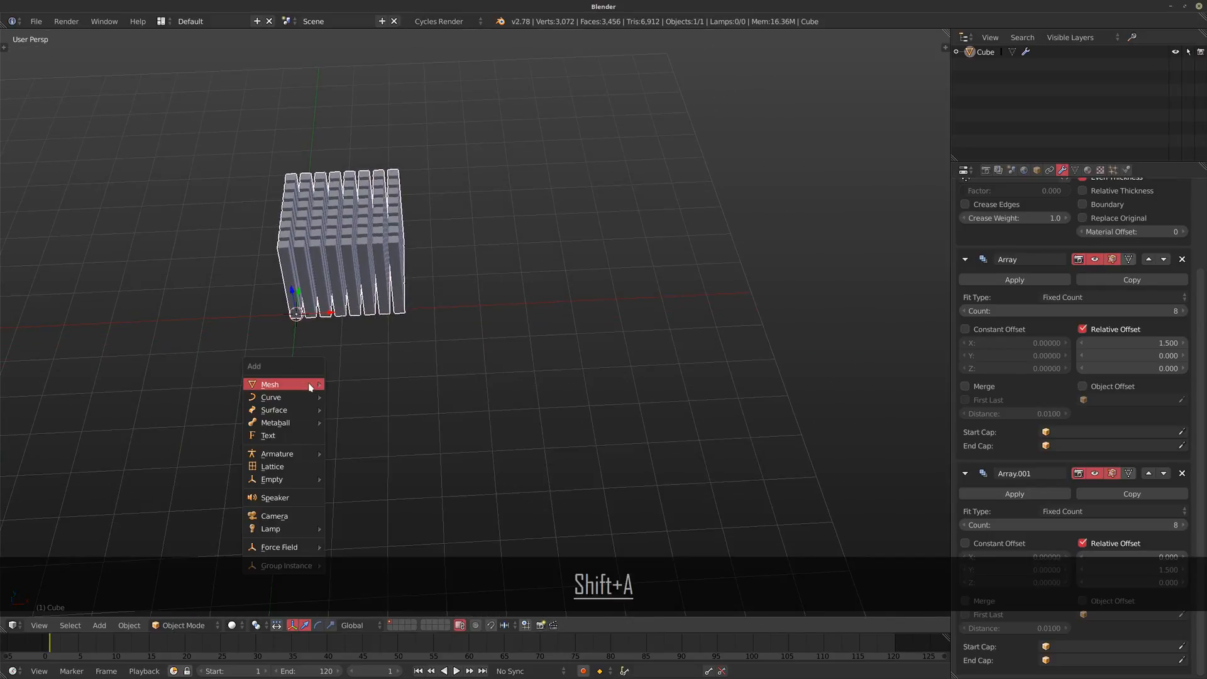
mouse_move(280, 386)
click(345, 398)
middle_drag(258, 409, 460, 412)
key(g)
key(shift+z)
click(253, 486)
- Move the second cube's mesh up 0.1 along Z in Edit Mode and return to Object Mode
key(Tab)
middle_drag(254, 486, 448, 435)
key(g)
key(z)
key(period)
key(1)
key(Return)
scroll(415, 436, up, 3)
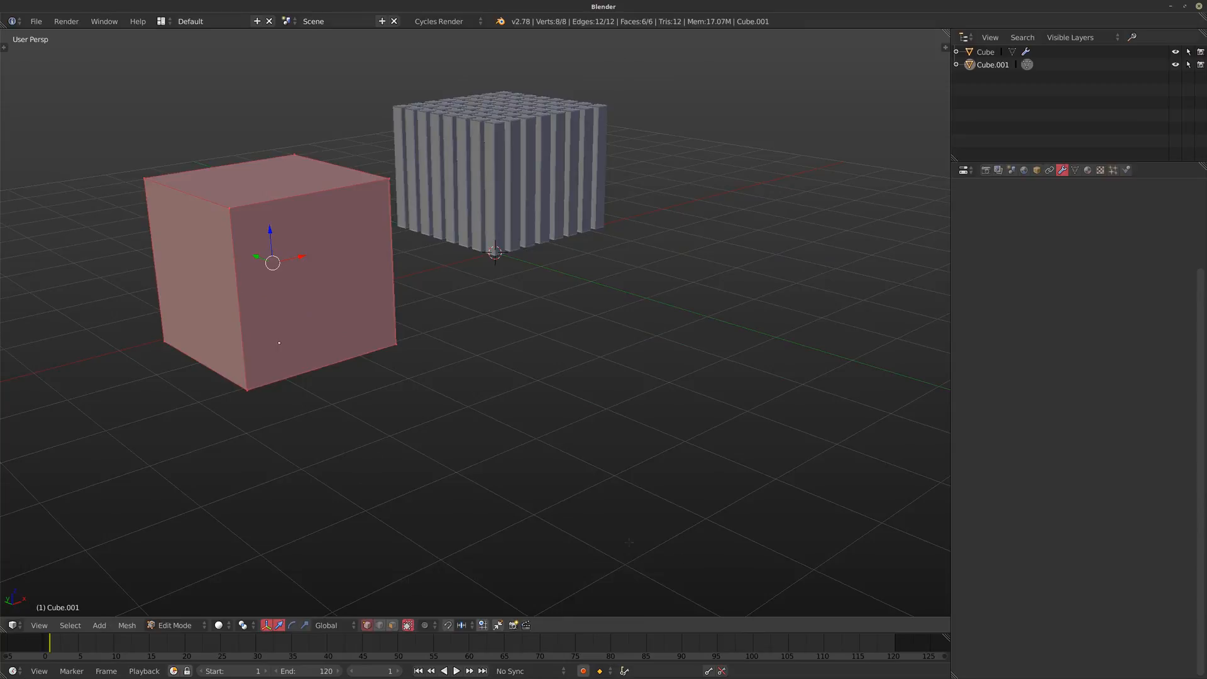
shift+middle_drag(392, 408, 363, 446)
key(Tab)
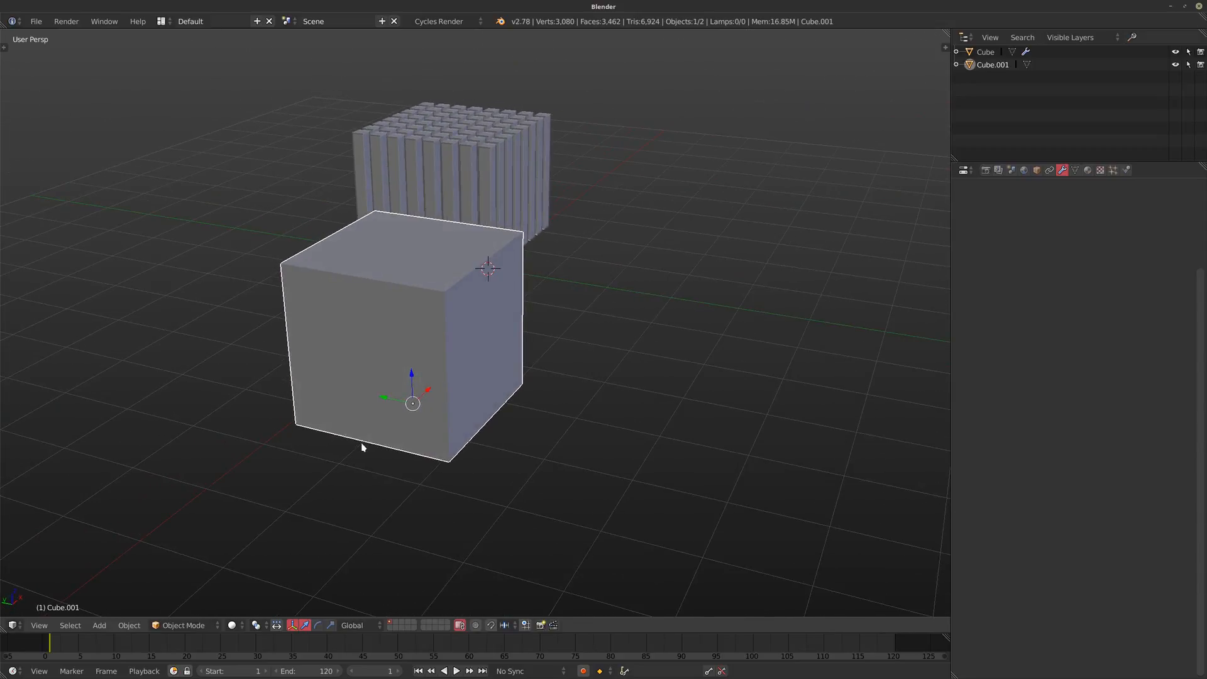
- Clear the second cube's location and place it in front of the column grid, moving only on X and Y
key(alt+g)
key(g)
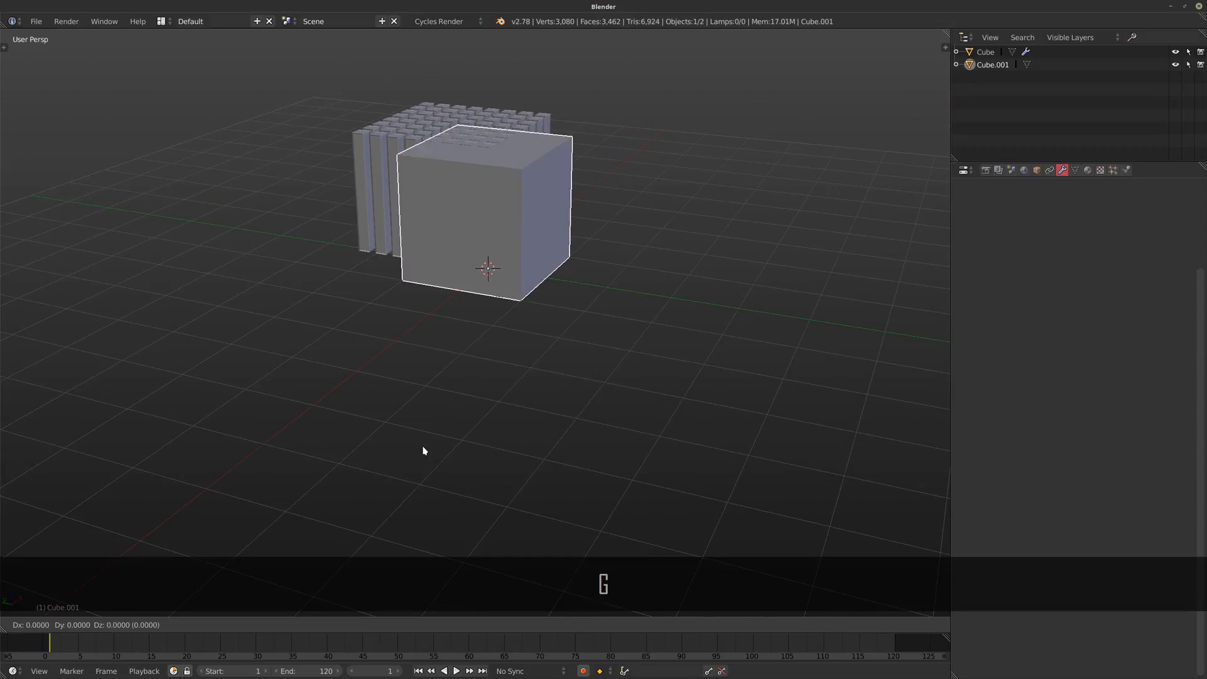
key(shift+z)
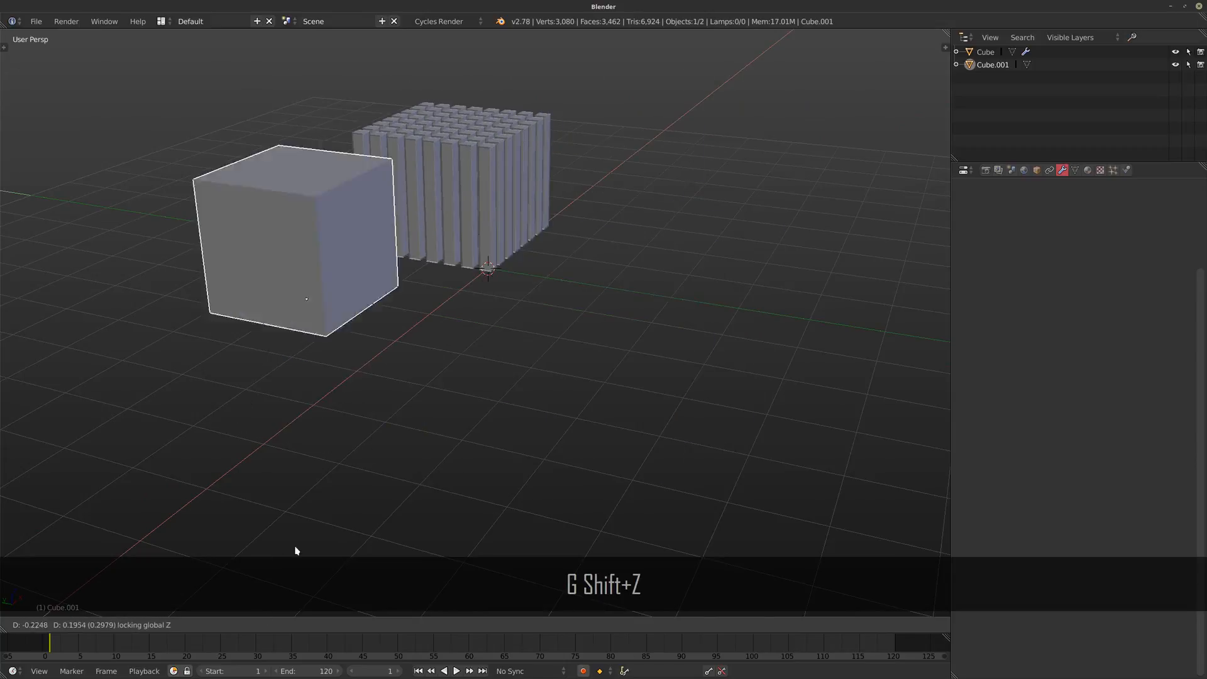
click(574, 261)
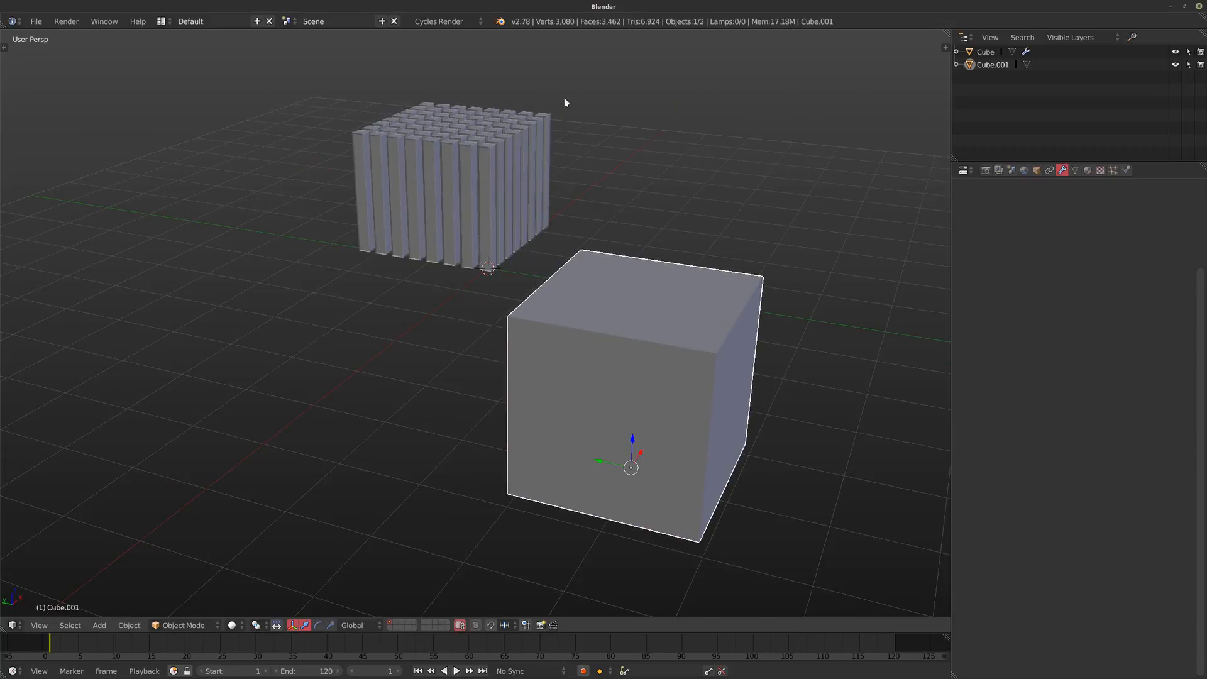
middle_drag(566, 102, 524, 306)
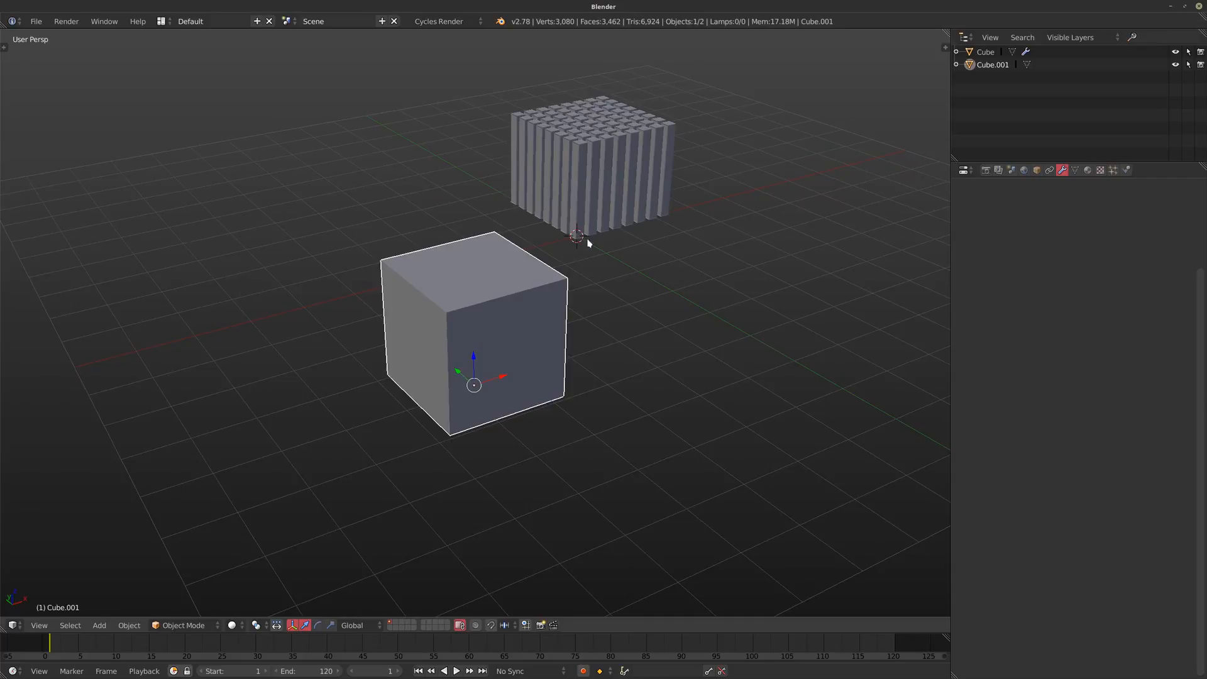
middle_drag(519, 314, 300, 253)
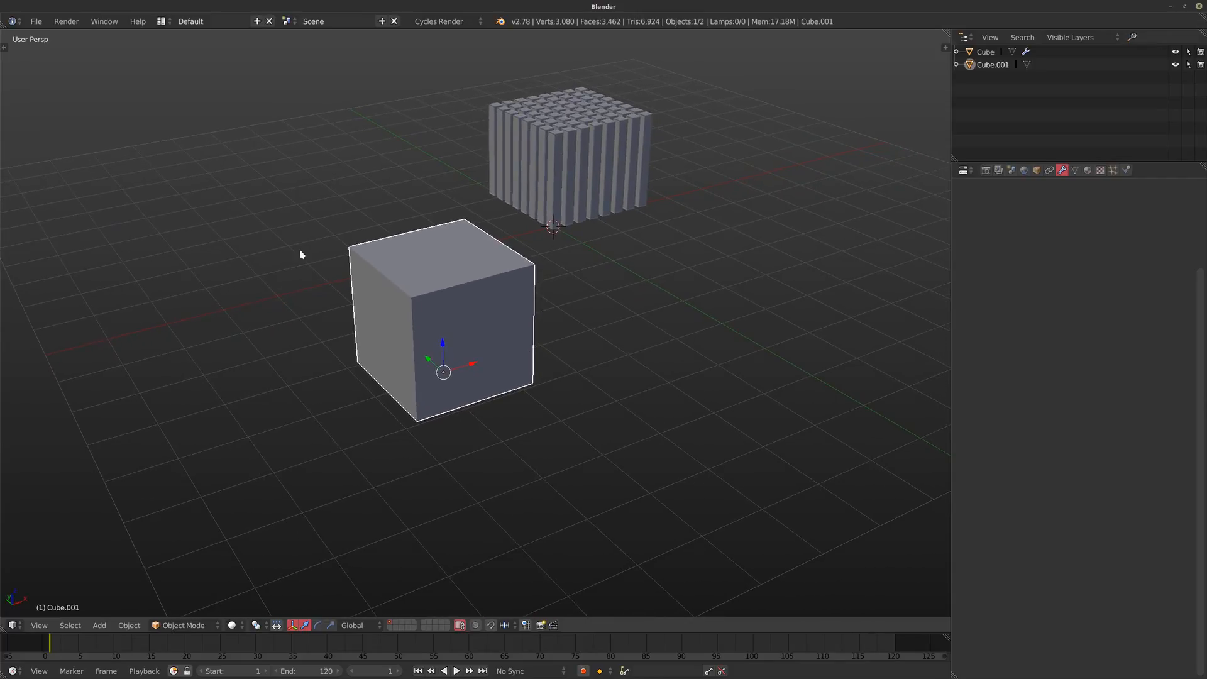
shift+middle_drag(476, 336, 434, 344)
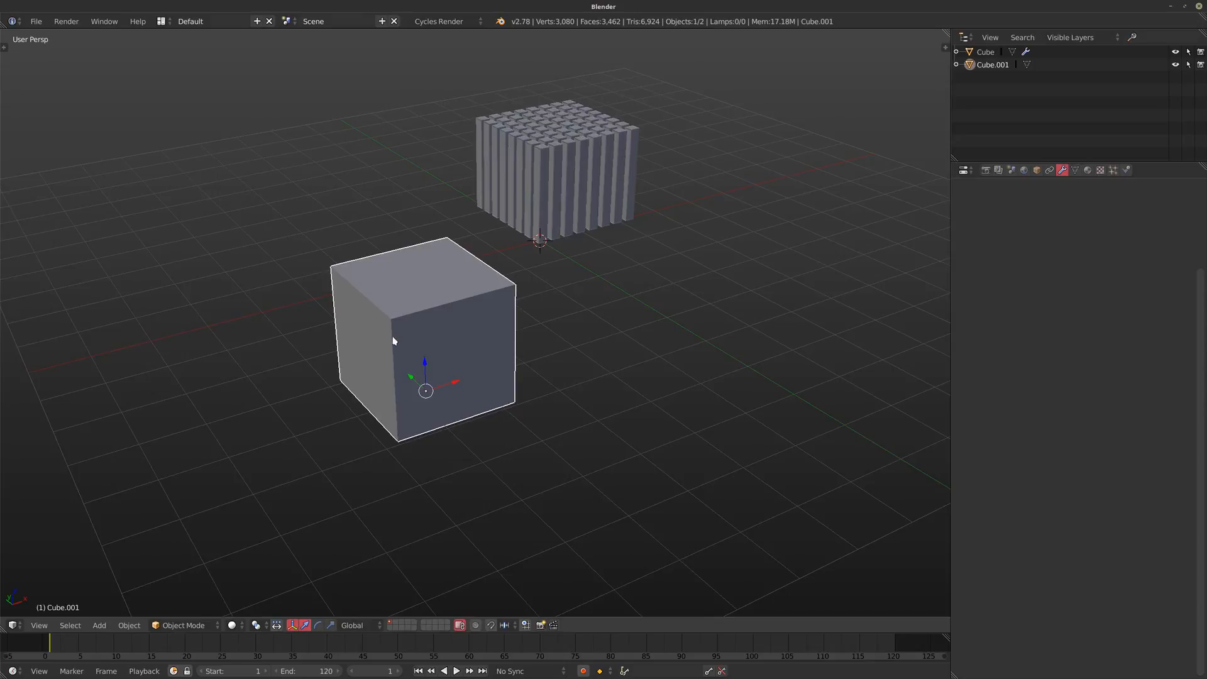
shift+middle_drag(393, 340, 424, 344)
middle_drag(514, 349, 466, 360)
key(Tab)
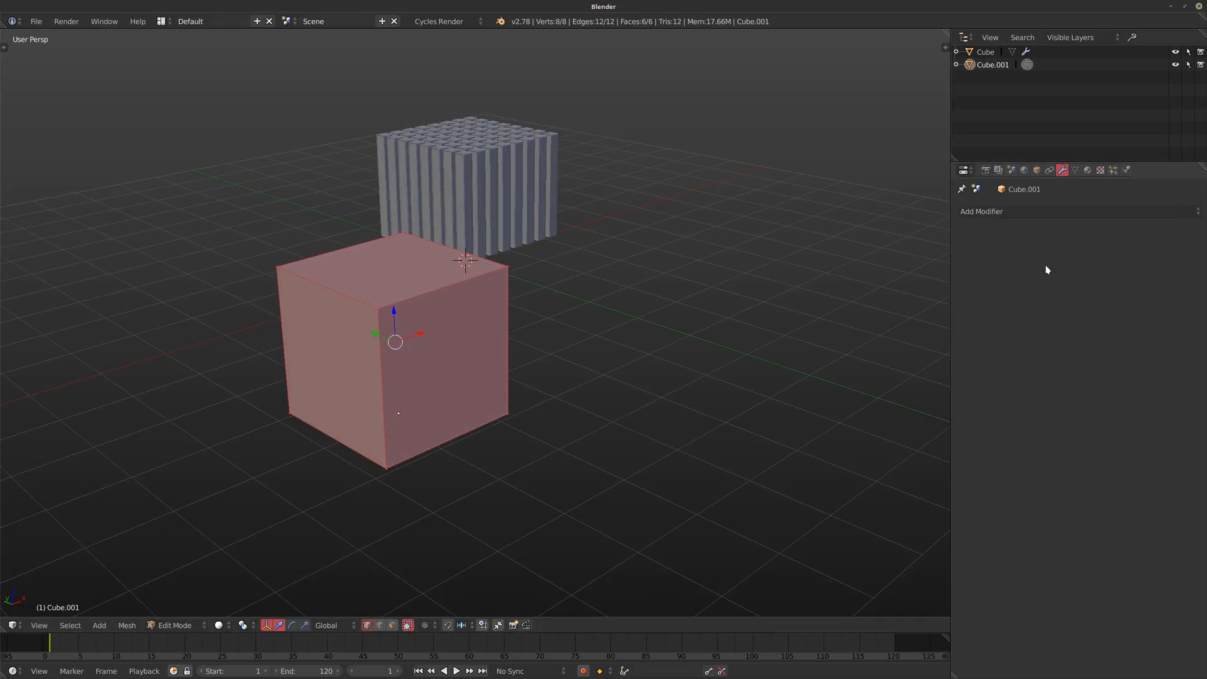
shift+middle_drag(544, 355, 530, 360)
key(w)
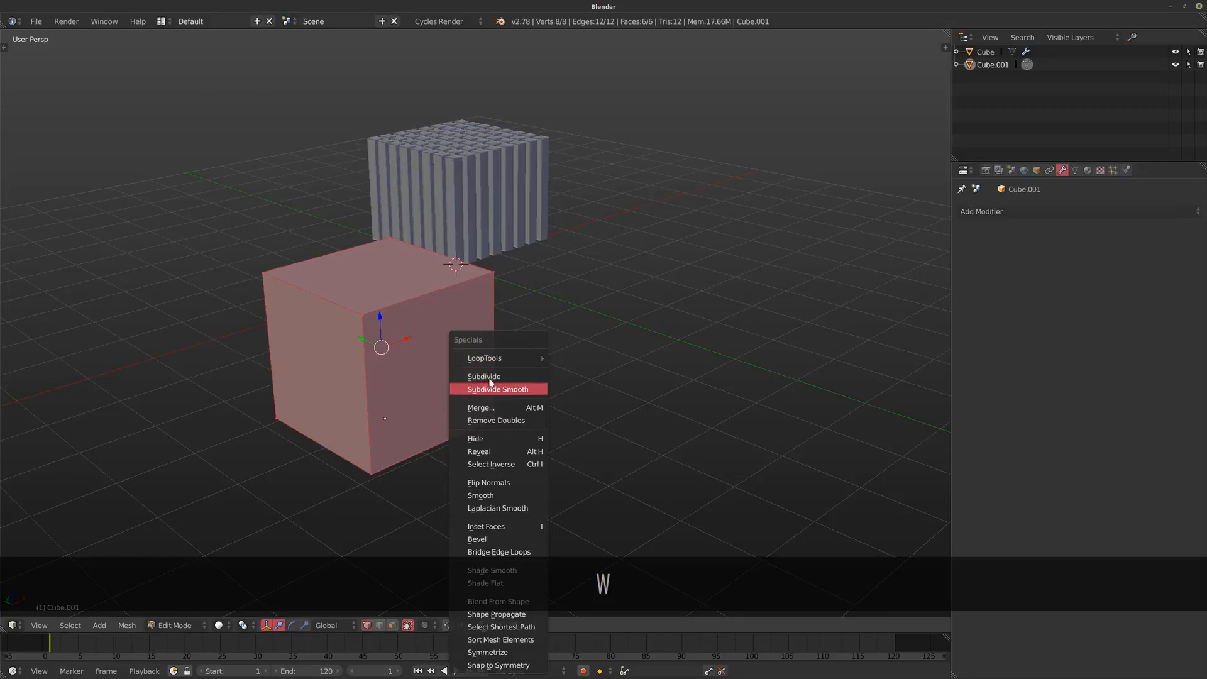
key(Tab)
key(Tab)
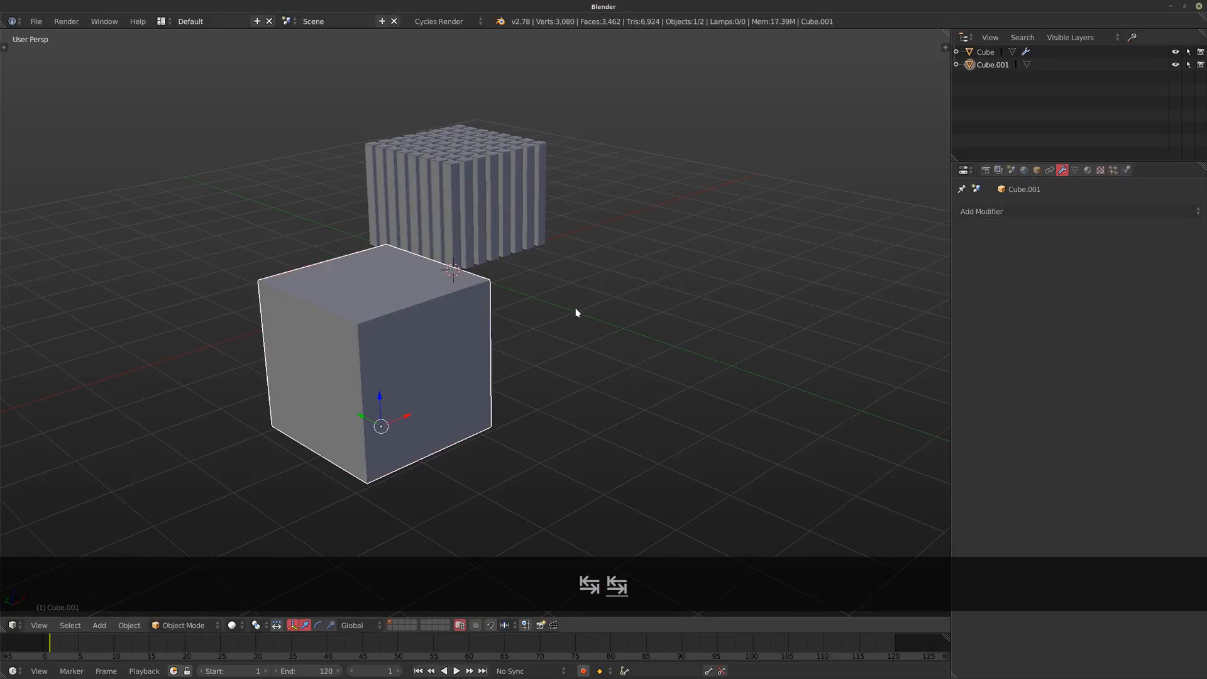
- Add a Subdivision Surface modifier to the second cube, set to Simple with view and render levels of 3
click(1076, 211)
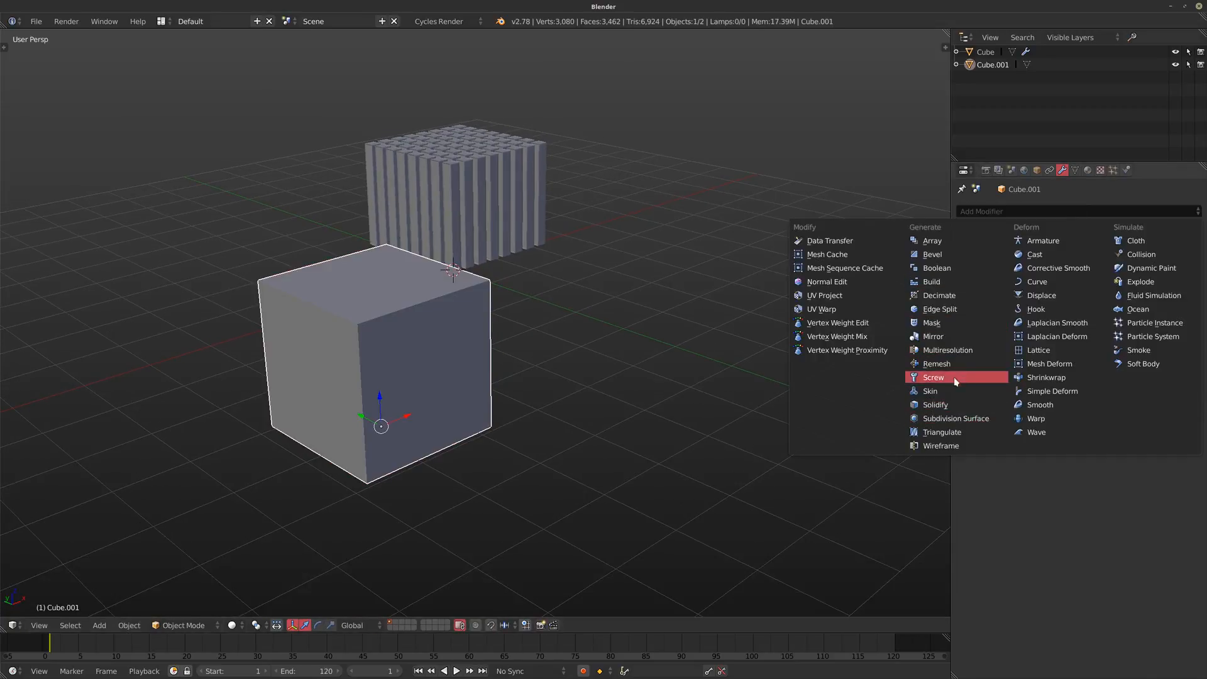
click(957, 418)
click(1097, 269)
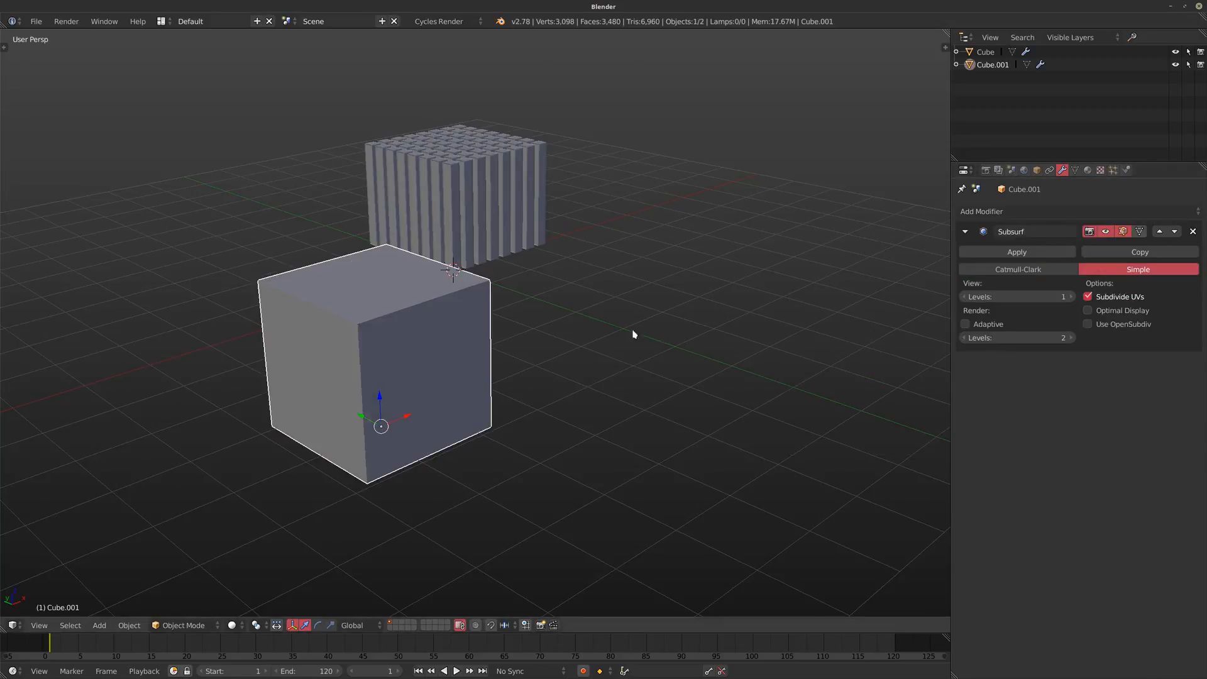
middle_drag(636, 334, 426, 350)
key(z)
click(1071, 297)
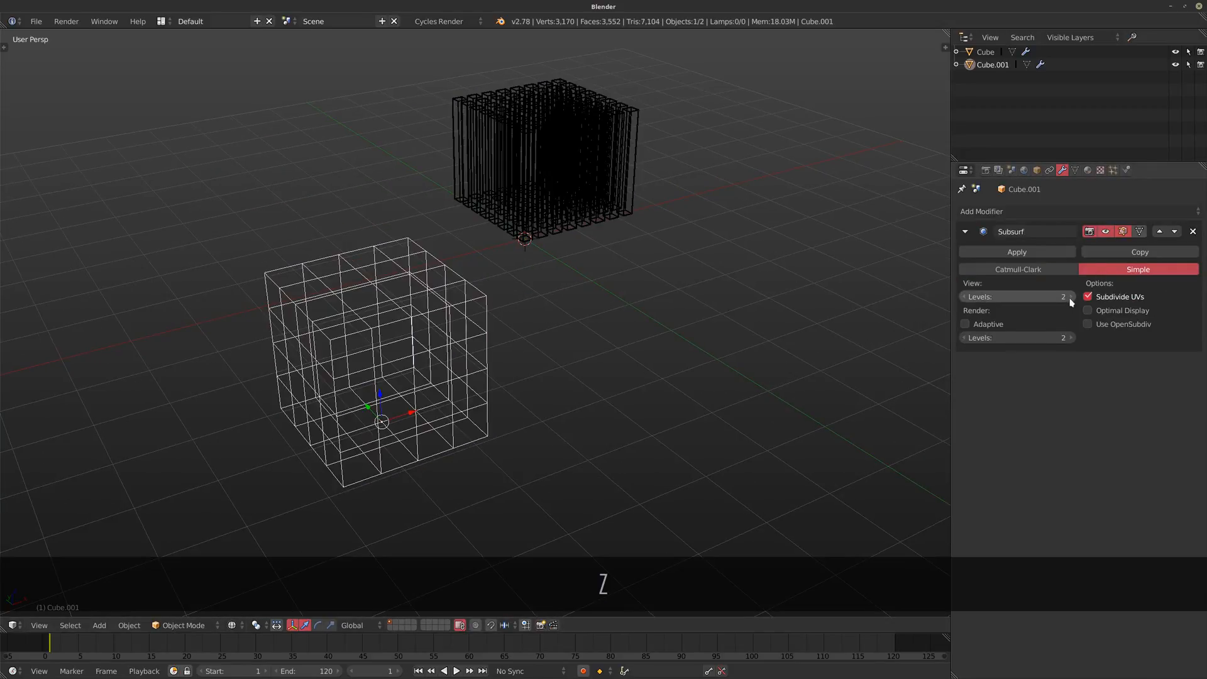
click(1070, 296)
click(1070, 338)
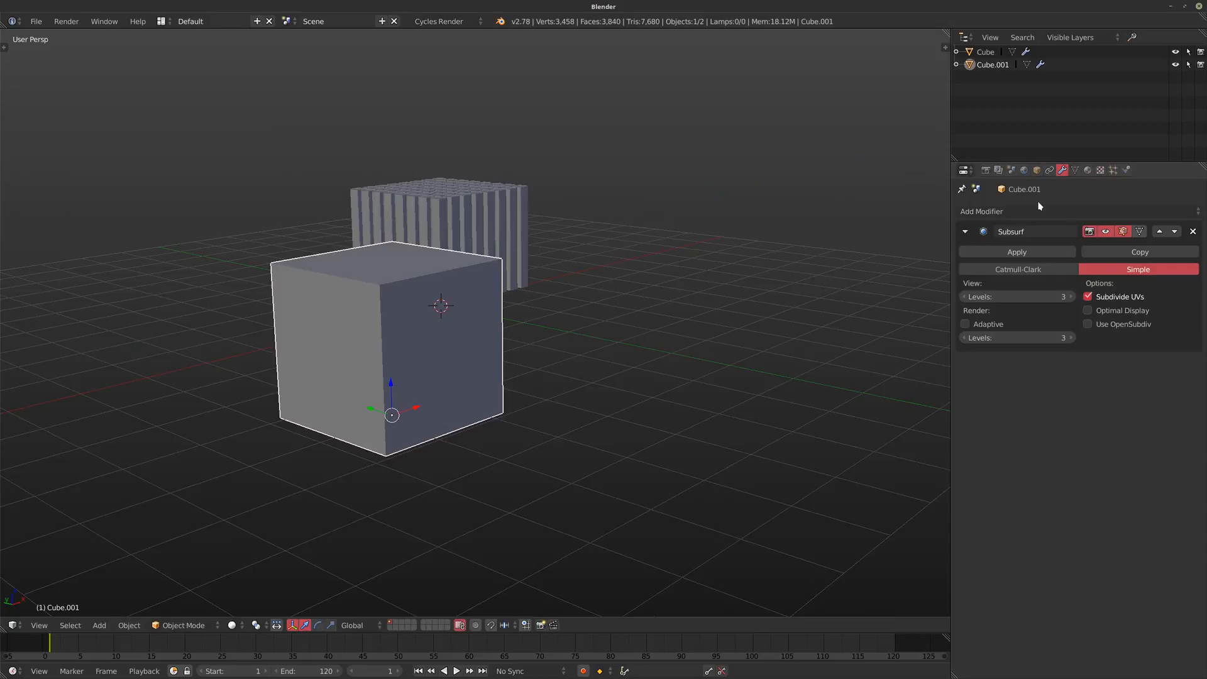
- Add a Wireframe modifier to the second cube with Replace Original enabled and a thickness of 0.01
click(979, 213)
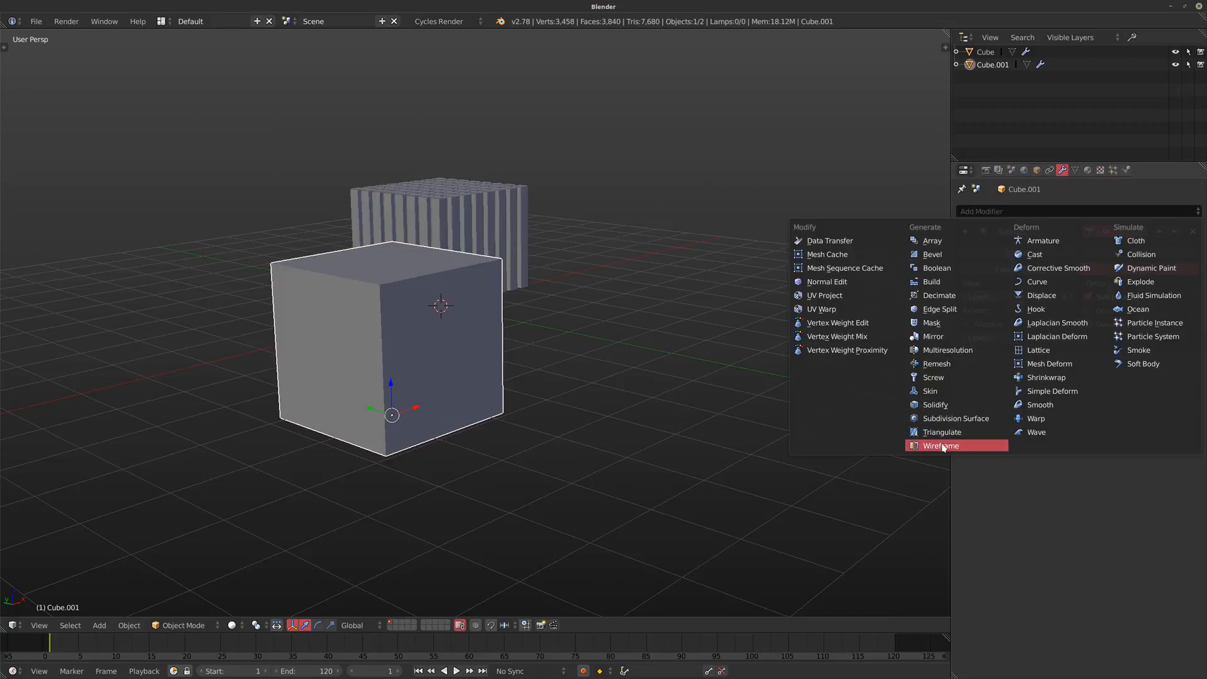
click(940, 445)
middle_drag(557, 336, 534, 342)
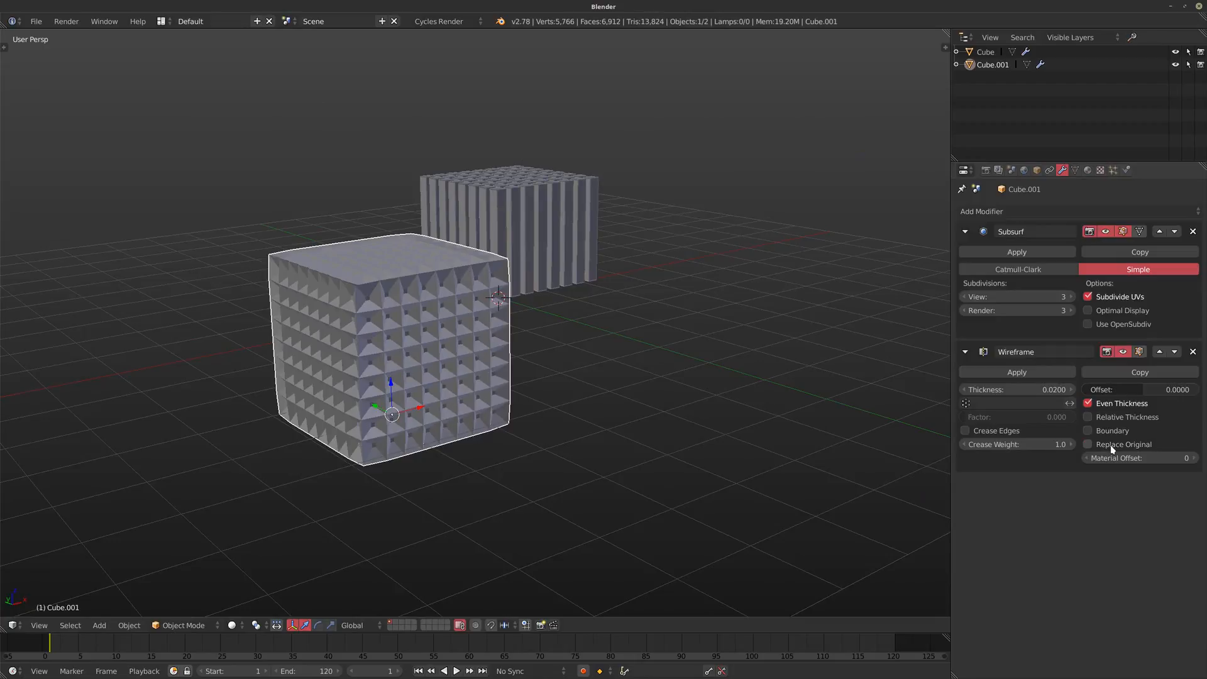
click(983, 389)
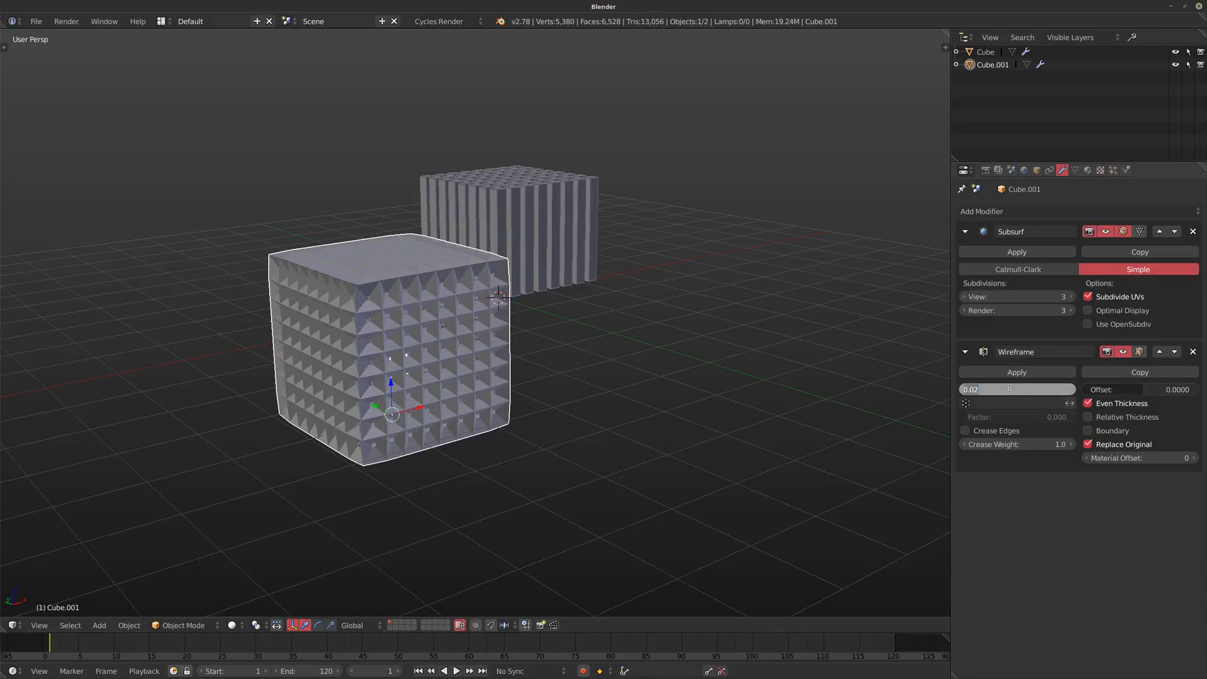
text(.01)
key(Return)
- Set the second cube's Wireframe thickness to 0.0025
right_click(998, 390)
click(998, 391)
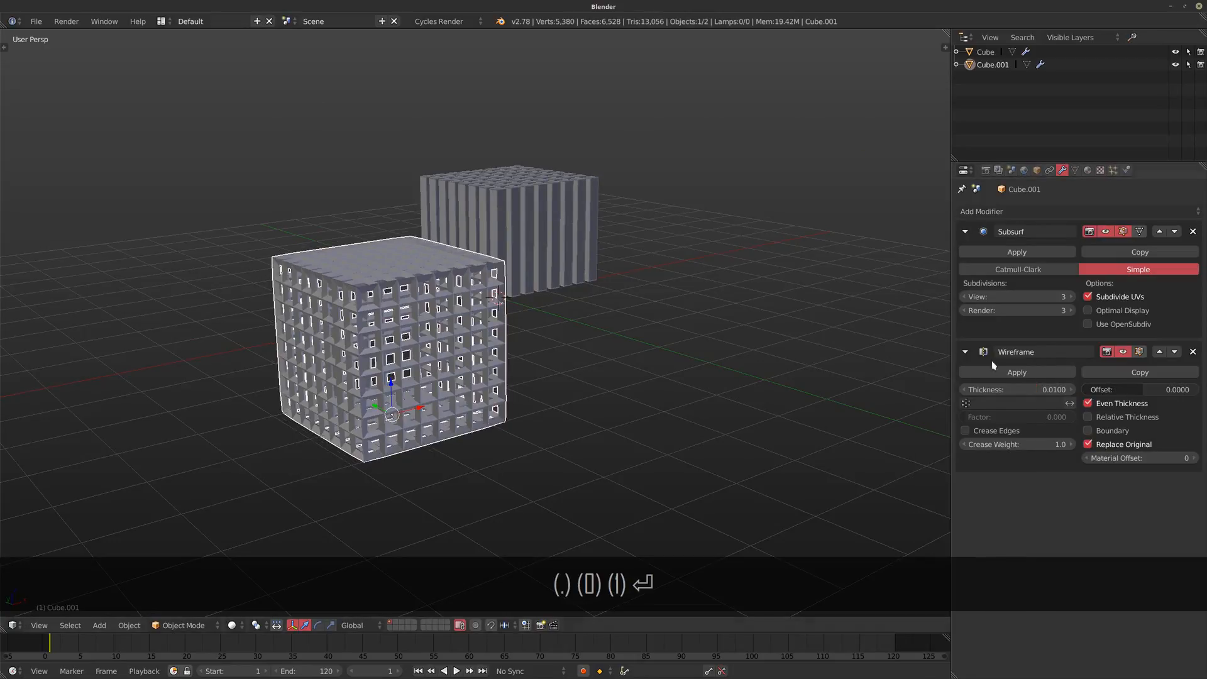
text(.0025)
key(Return)
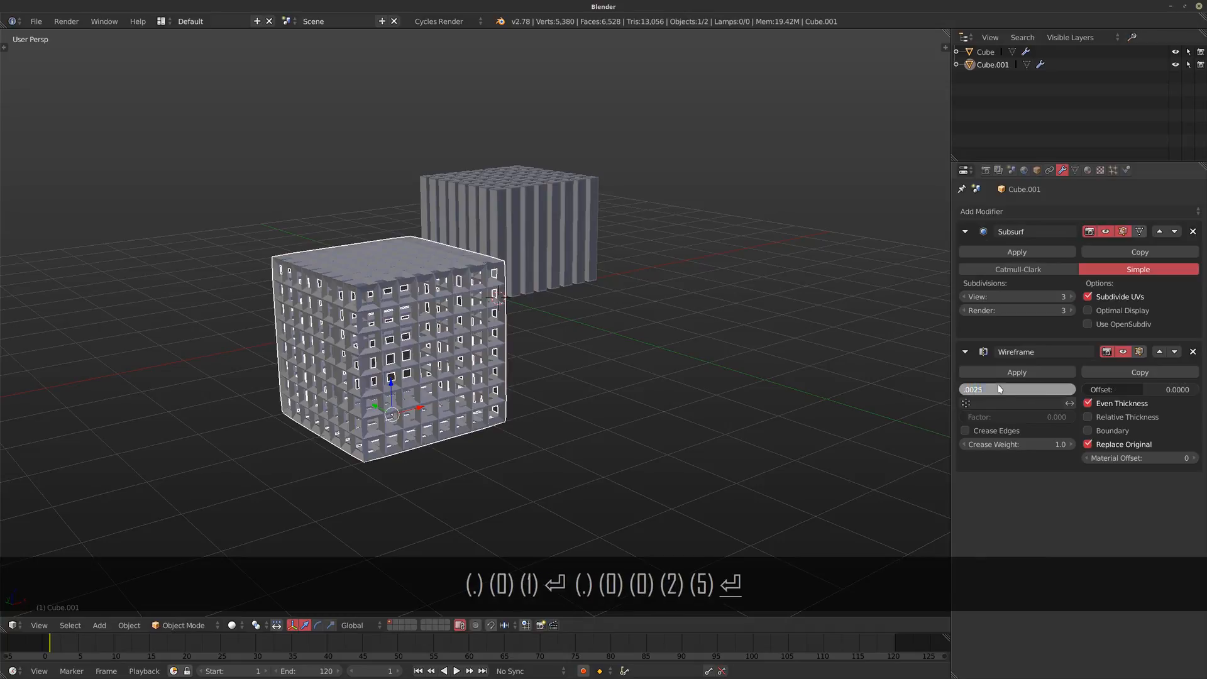
- Add a Solidify modifier to the second cube and place it above the Wireframe modifier in the stack
middle_drag(440, 356, 566, 333)
scroll(423, 362, up, 3)
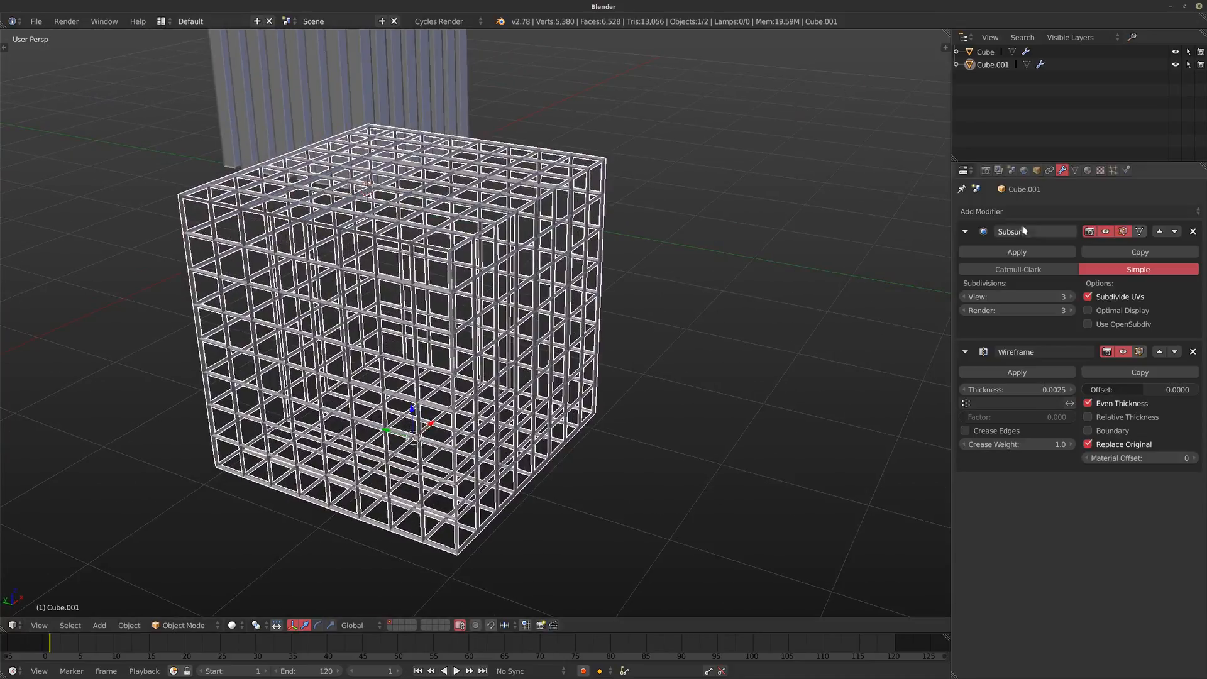
click(1004, 213)
click(934, 404)
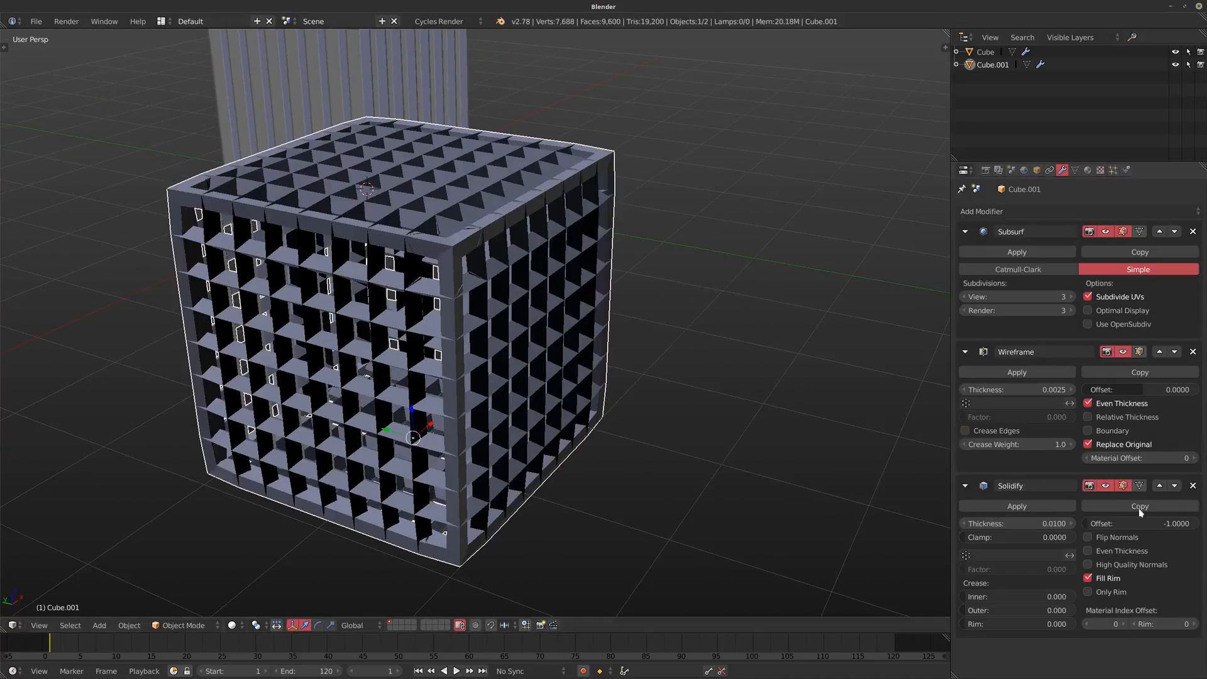
click(1159, 485)
- Enable Even Thickness on the Solidify modifier and raise its thickness to about 0.073
middle_drag(653, 409, 714, 412)
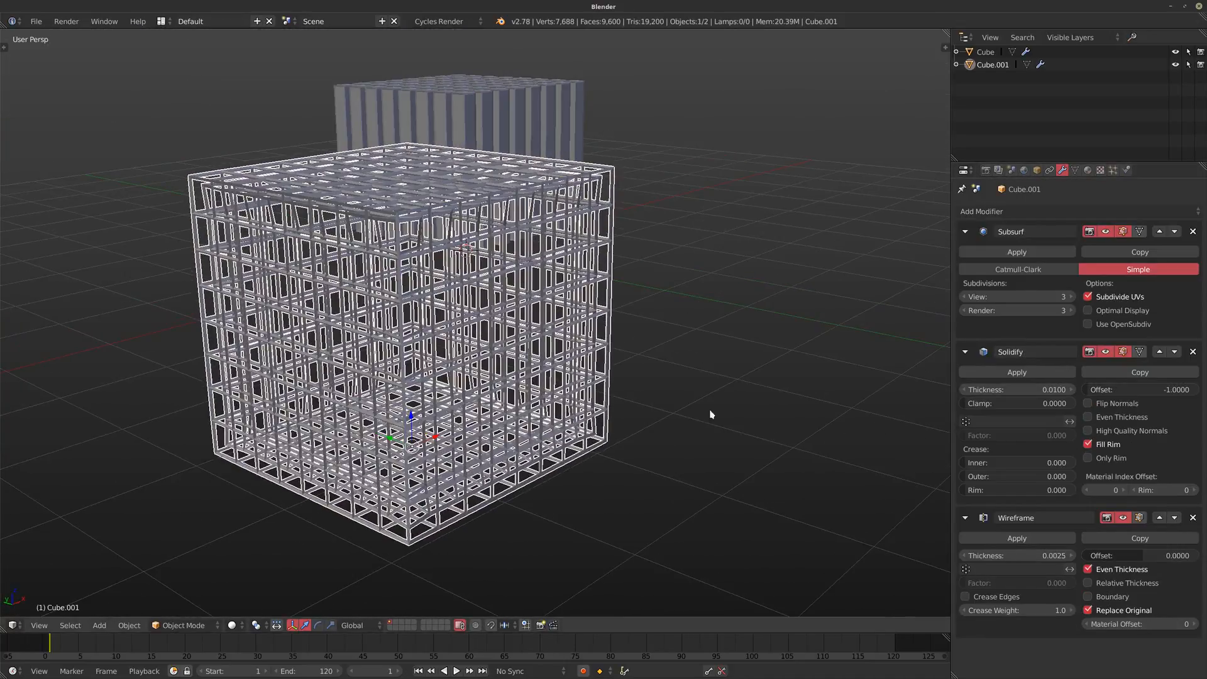
click(1104, 418)
drag(1011, 390, 1119, 390)
middle_drag(614, 350, 375, 227)
scroll(263, 148, up, 4)
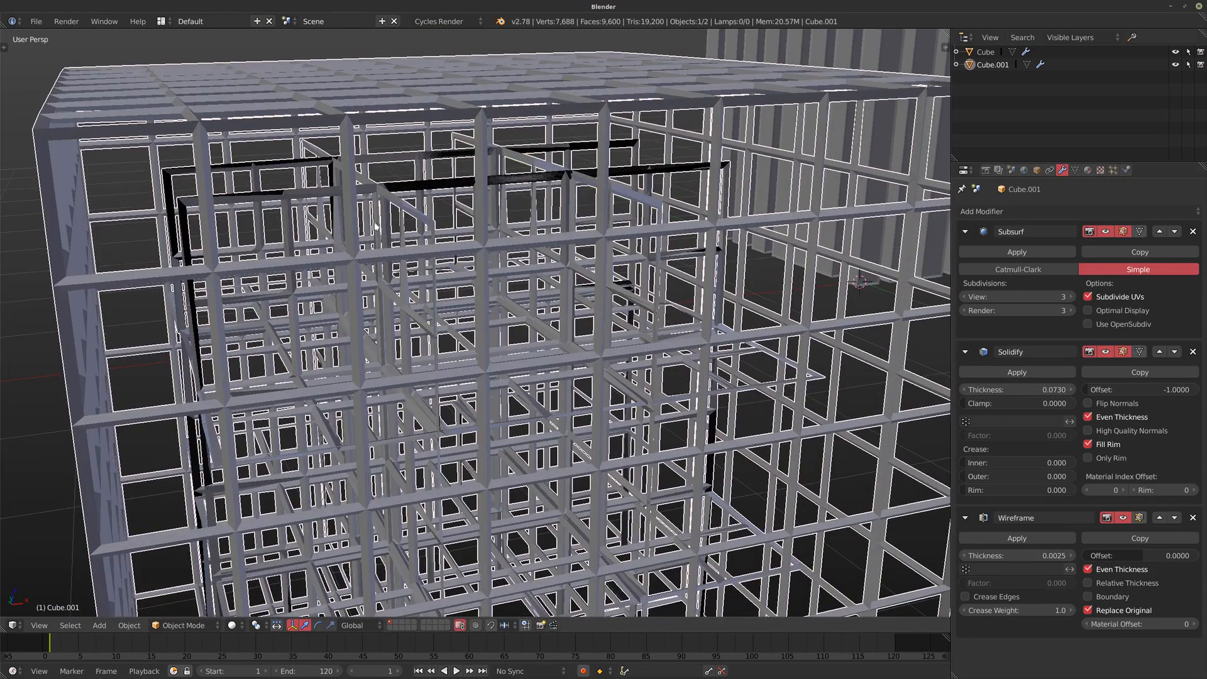
- Enable the Boundary option on the second cube's Wireframe modifier
click(1119, 598)
middle_drag(601, 337, 547, 184)
scroll(547, 184, down, 5)
middle_drag(446, 239, 403, 208)
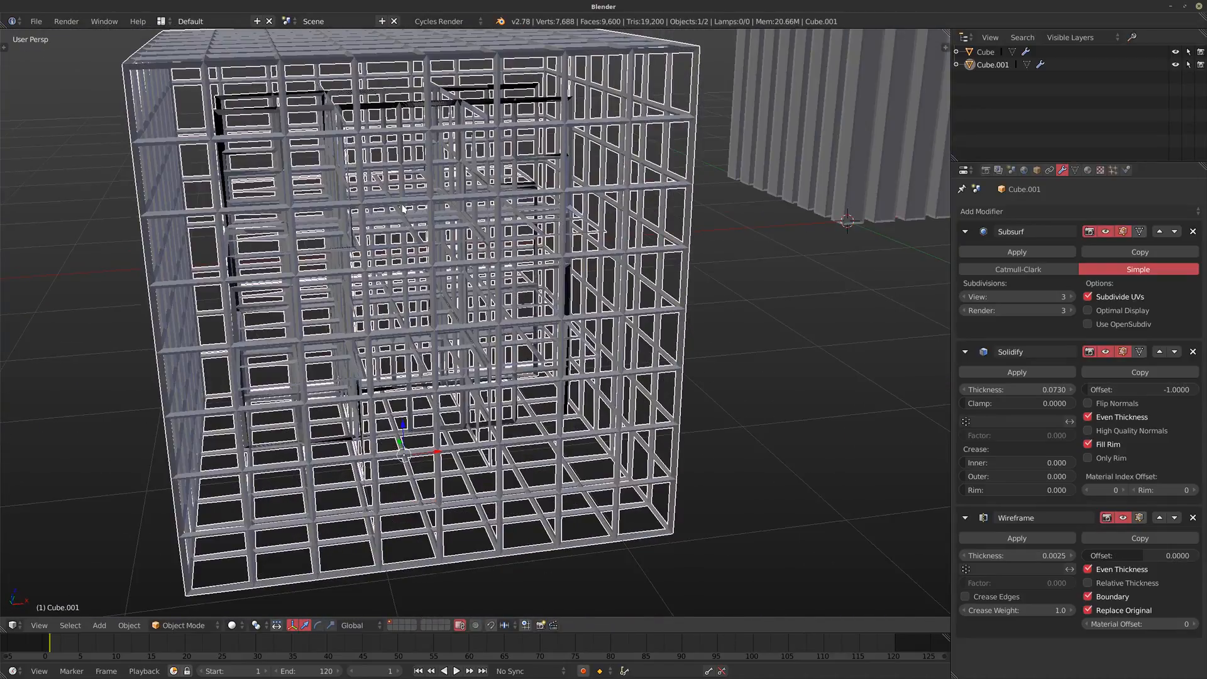
- Set the Subdivision Surface modifier's view level to 2 on the second cube
middle_drag(522, 283, 471, 339)
click(964, 297)
click(964, 297)
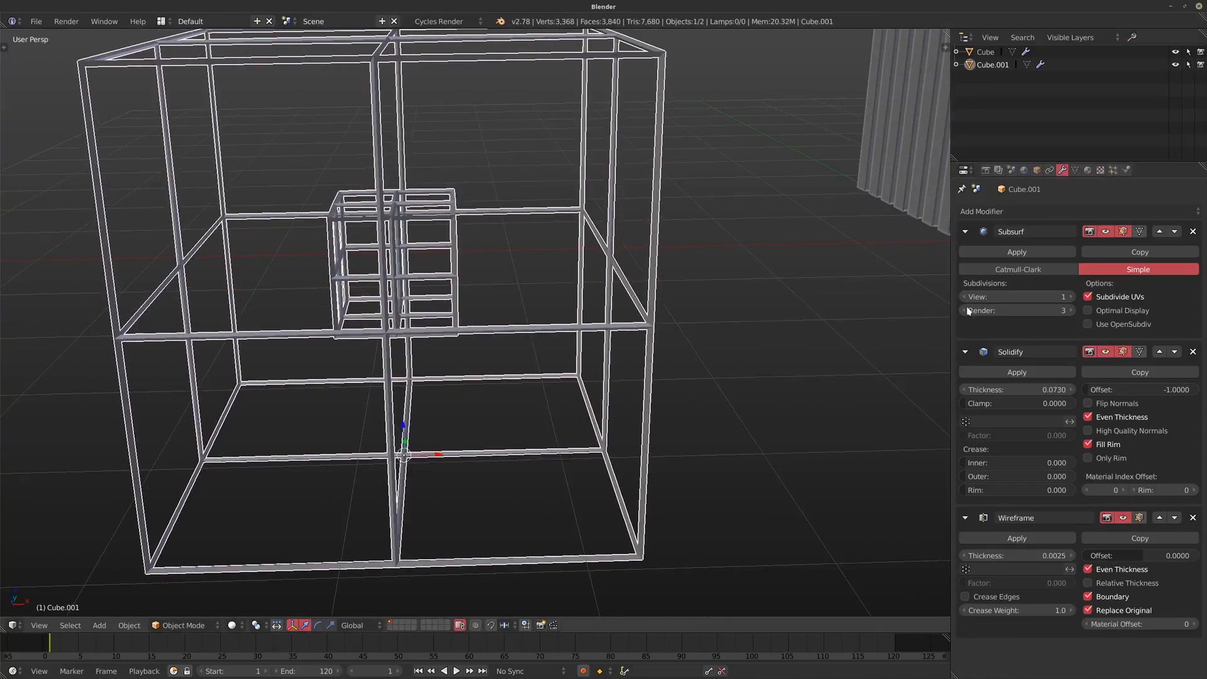
click(1070, 296)
middle_drag(501, 299, 483, 279)
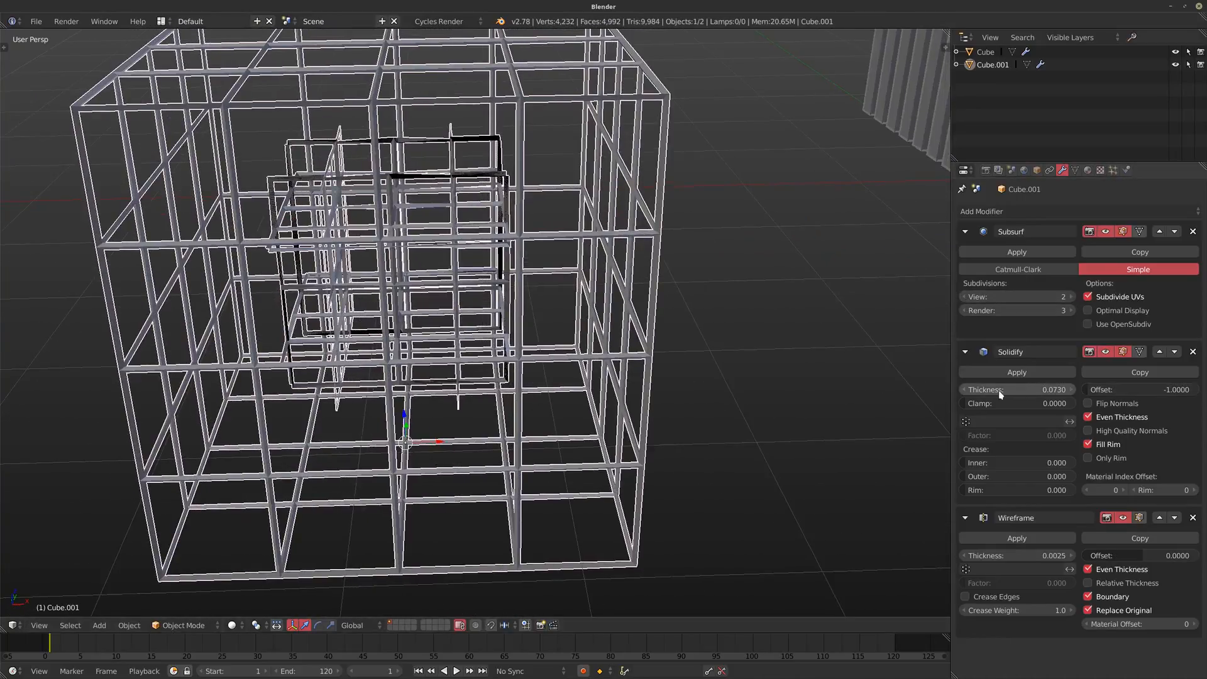
- Lower the Solidify thickness on the second cube to about -0.021
drag(1006, 393, 335, 318)
scroll(335, 319, down, 6)
middle_drag(335, 319, 385, 294)
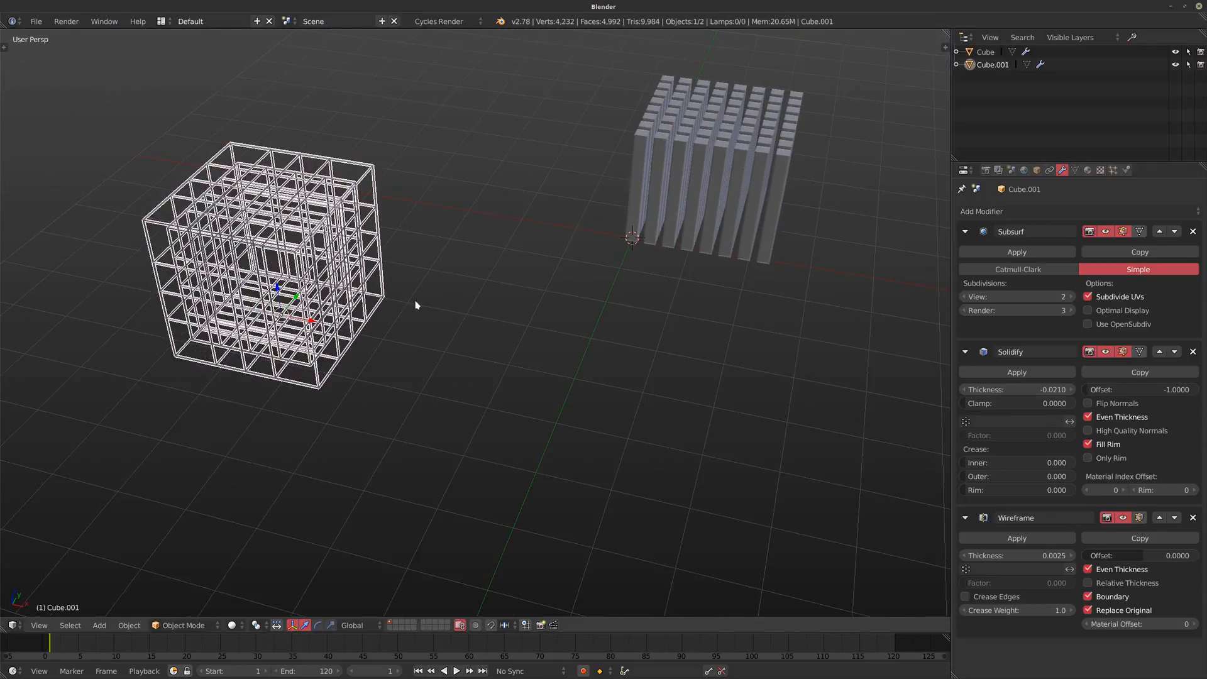
- Move the column grid about 0.75 along the global Y axis, away from the origin
right_click(722, 235)
key(g)
key(y)
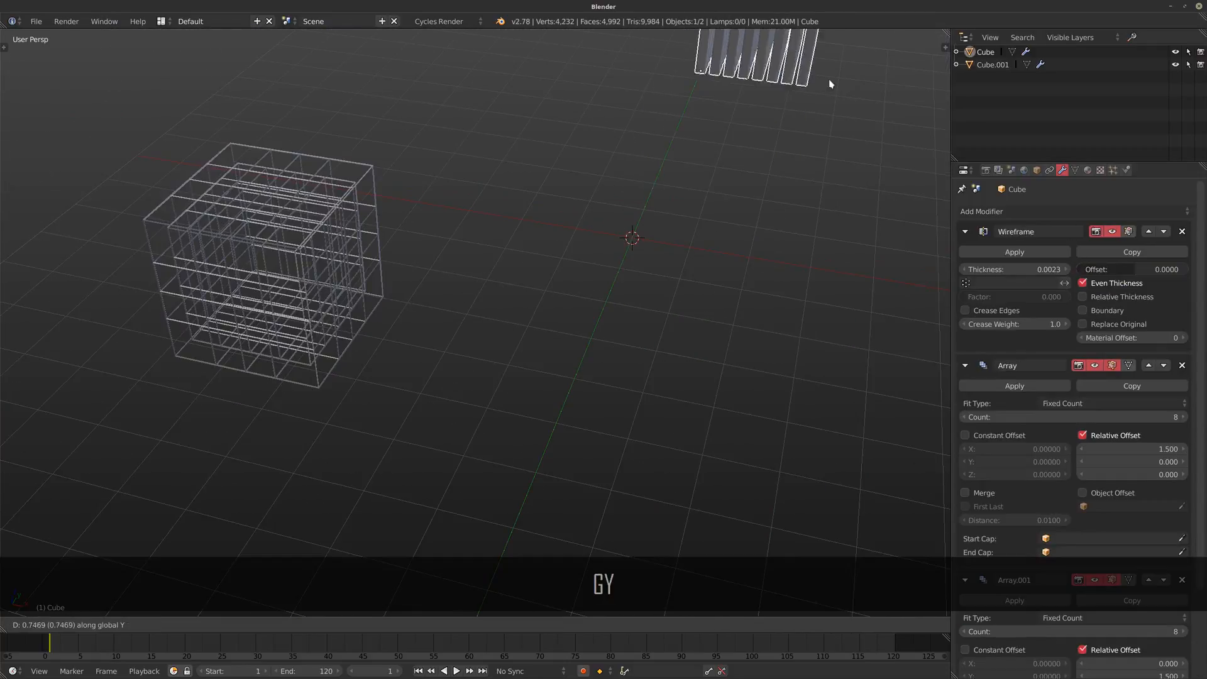
click(827, 84)
- Add a UV sphere at the 3D cursor, between the column grid and the wireframe cube
shift+middle_drag(663, 205, 516, 328)
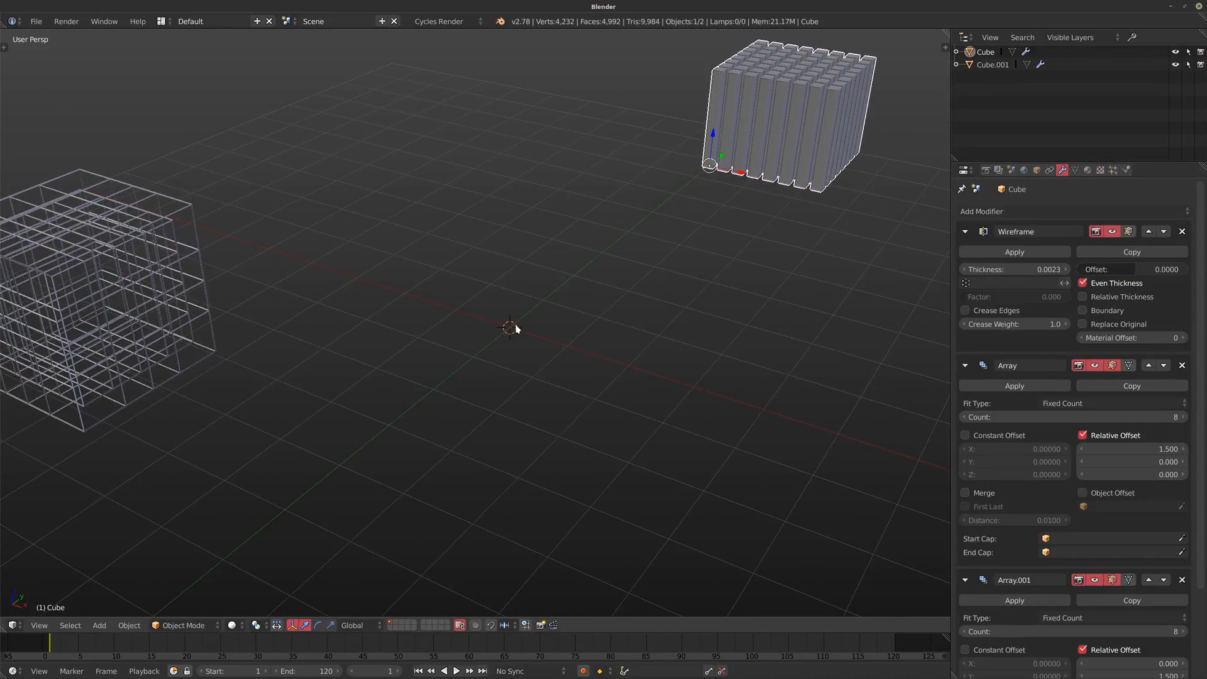
key(shift+a)
mouse_move(513, 322)
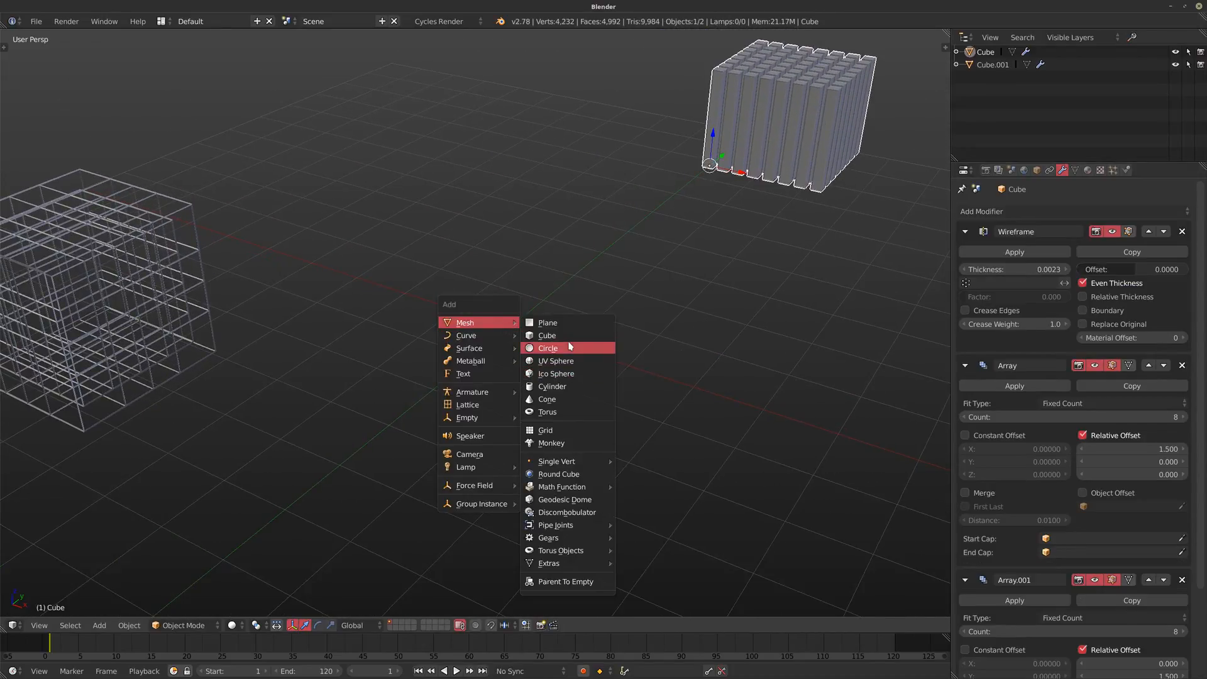
click(560, 363)
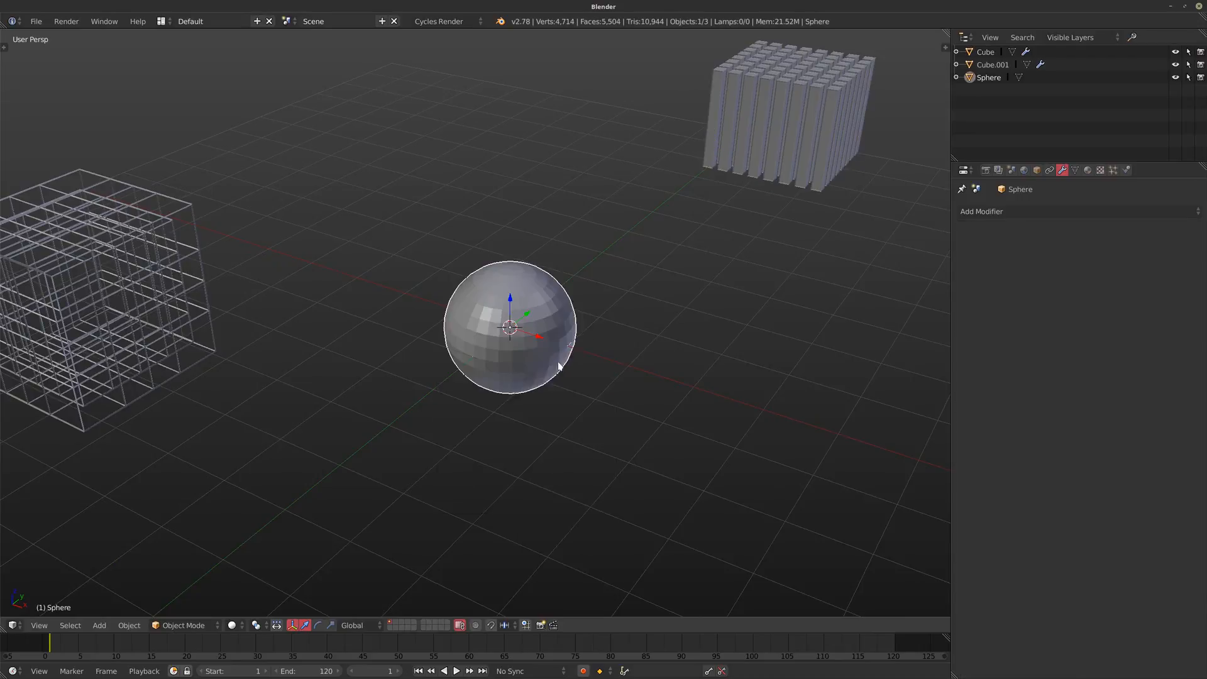
- Set the new UV sphere to 128 segments and 64 rings
scroll(559, 365, up, 3)
text(t)
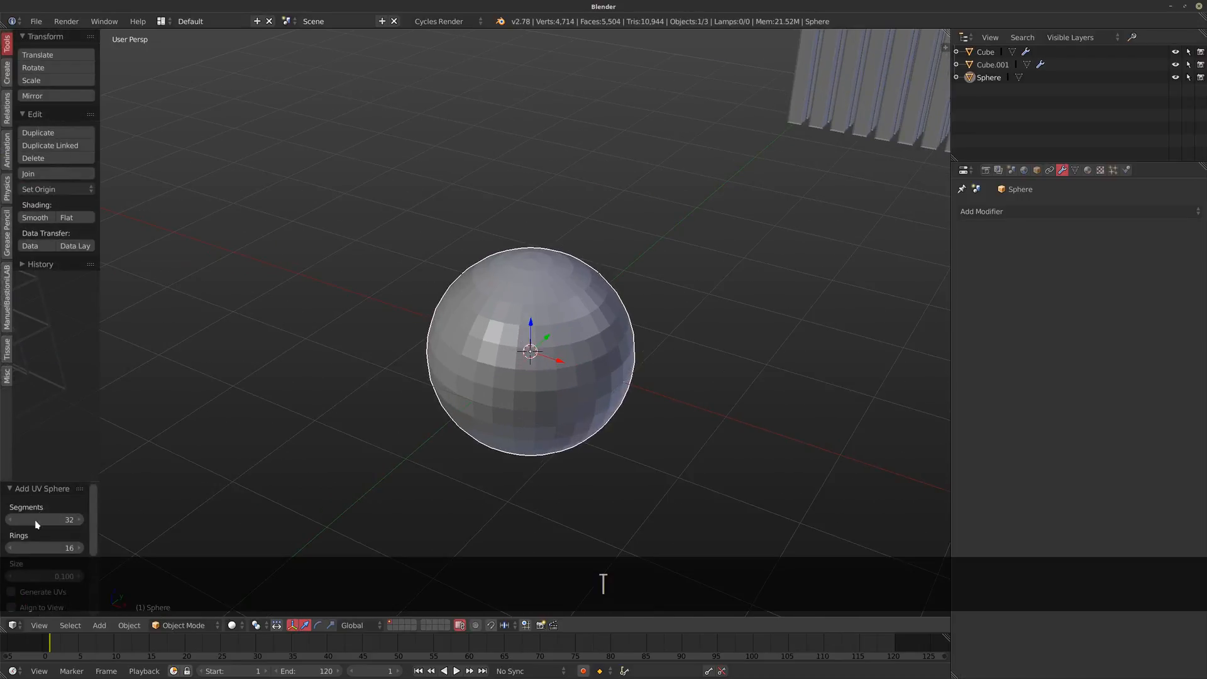
text(128)
key(Tab)
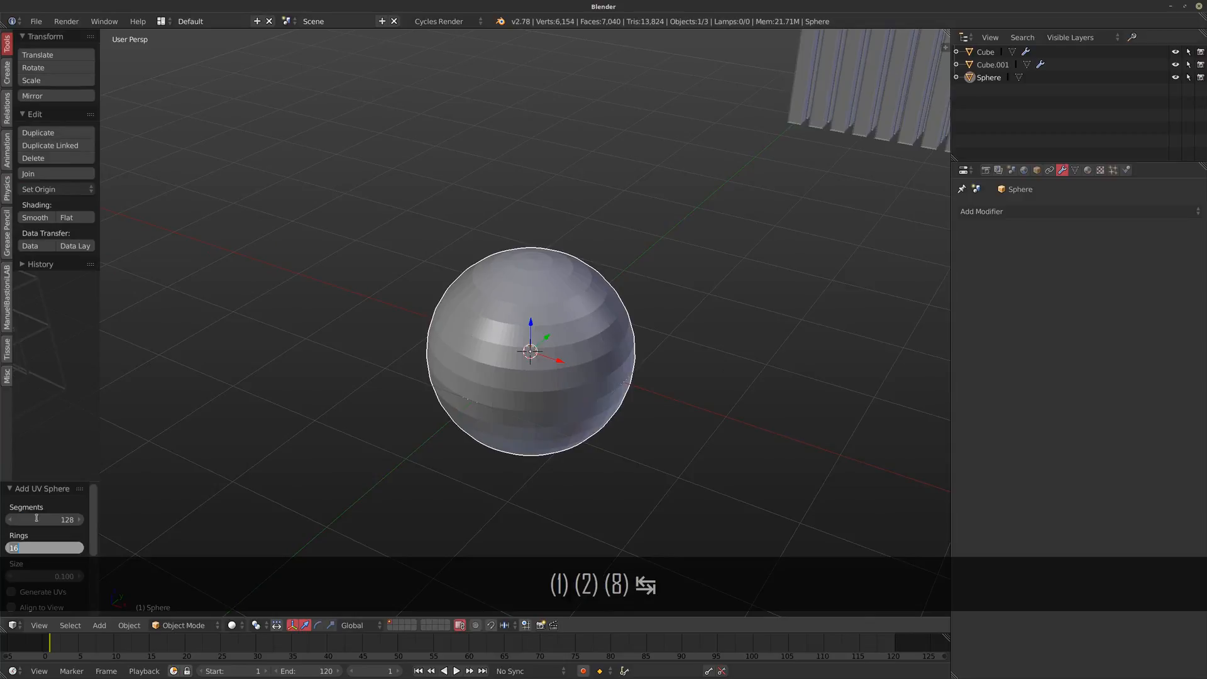
text(64)
key(Return)
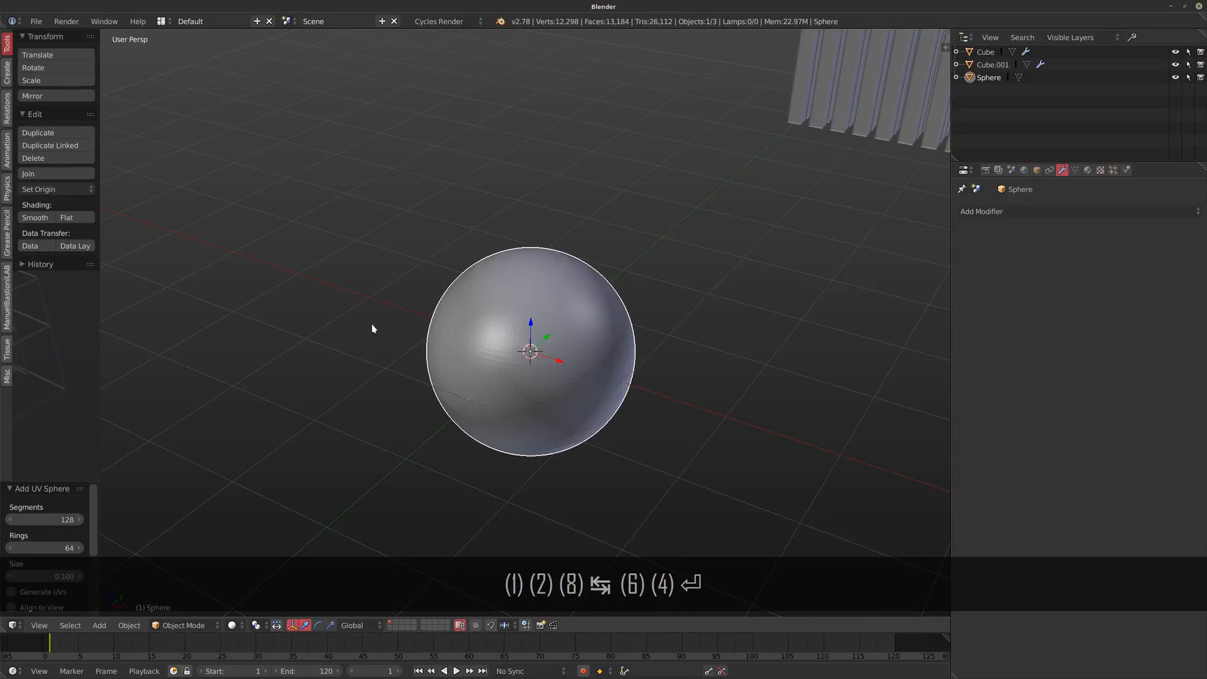
- Add an Edge Split modifier to the sphere and set its split angle to 0°
middle_drag(371, 328, 544, 333)
click(1040, 216)
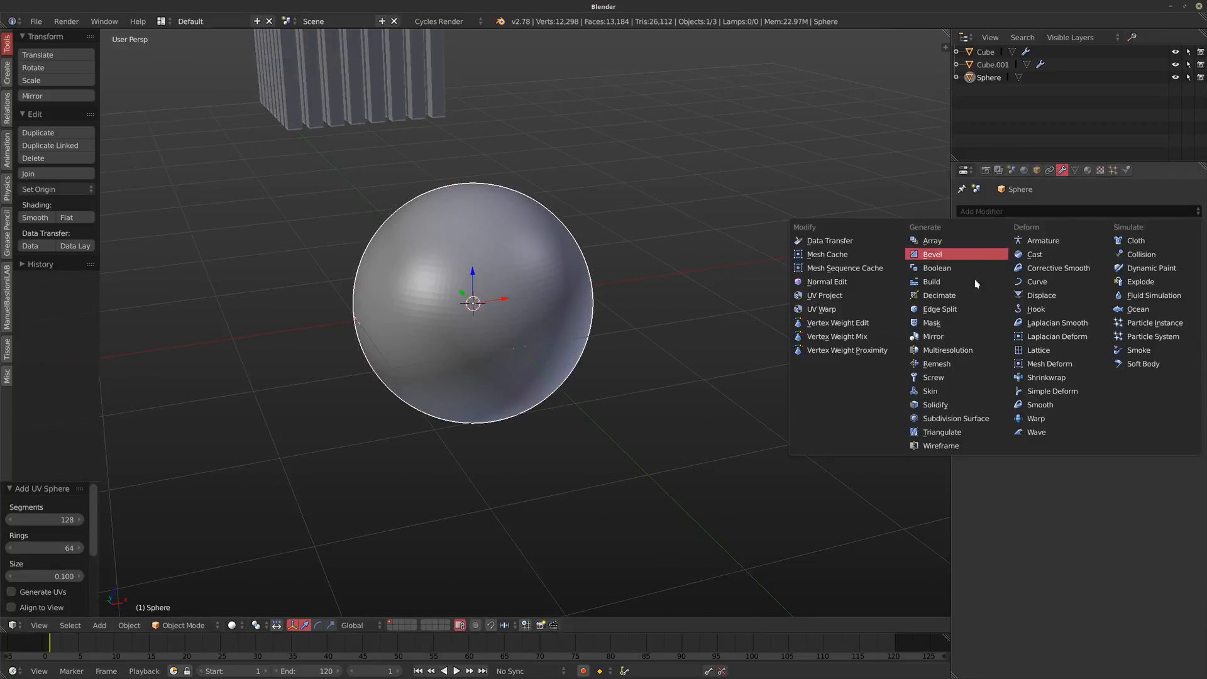
click(956, 308)
mouse_move(943, 310)
middle_down()
mouse_move(668, 329)
mouse_move(931, 291)
middle_up()
click(1006, 283)
text(0)
key(Return)
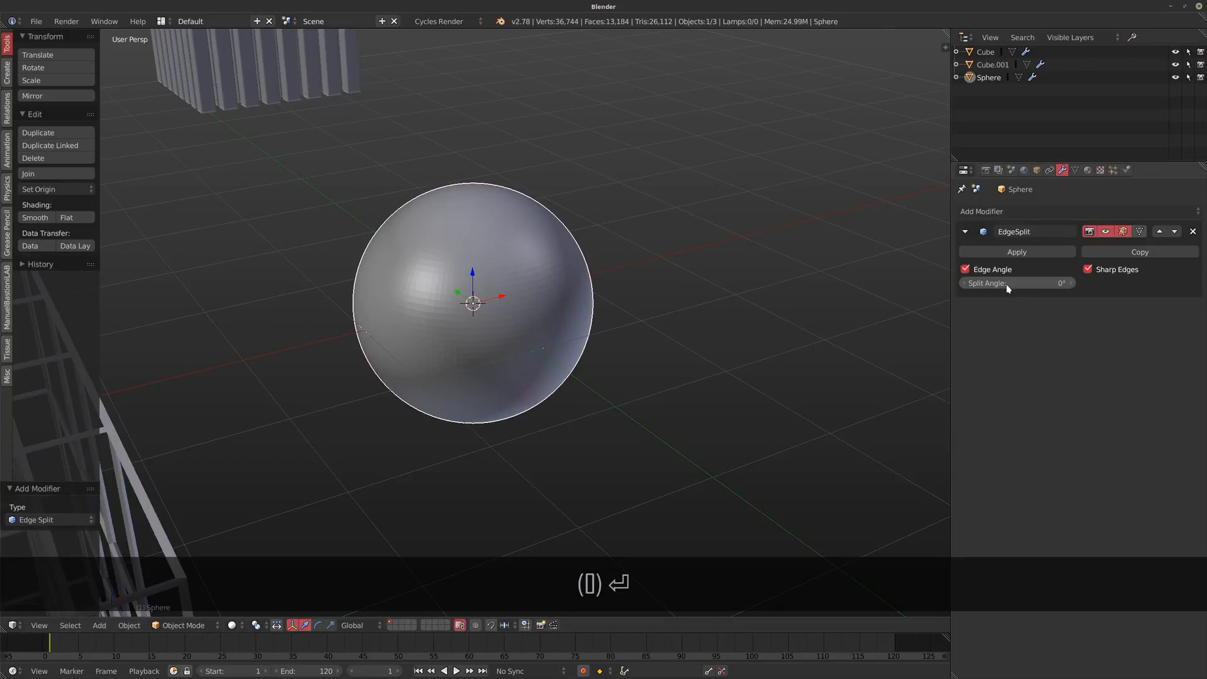
- Add a Smooth modifier to the sphere below the Edge Split modifier
middle_drag(523, 242, 424, 289)
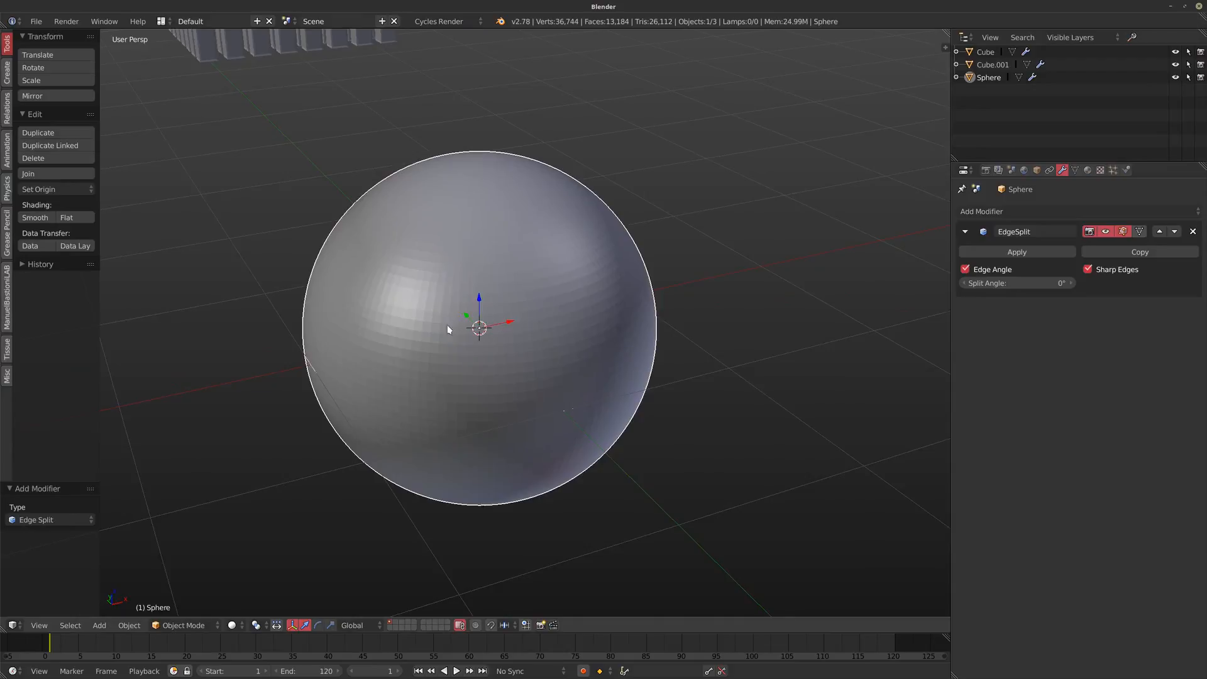
click(1005, 212)
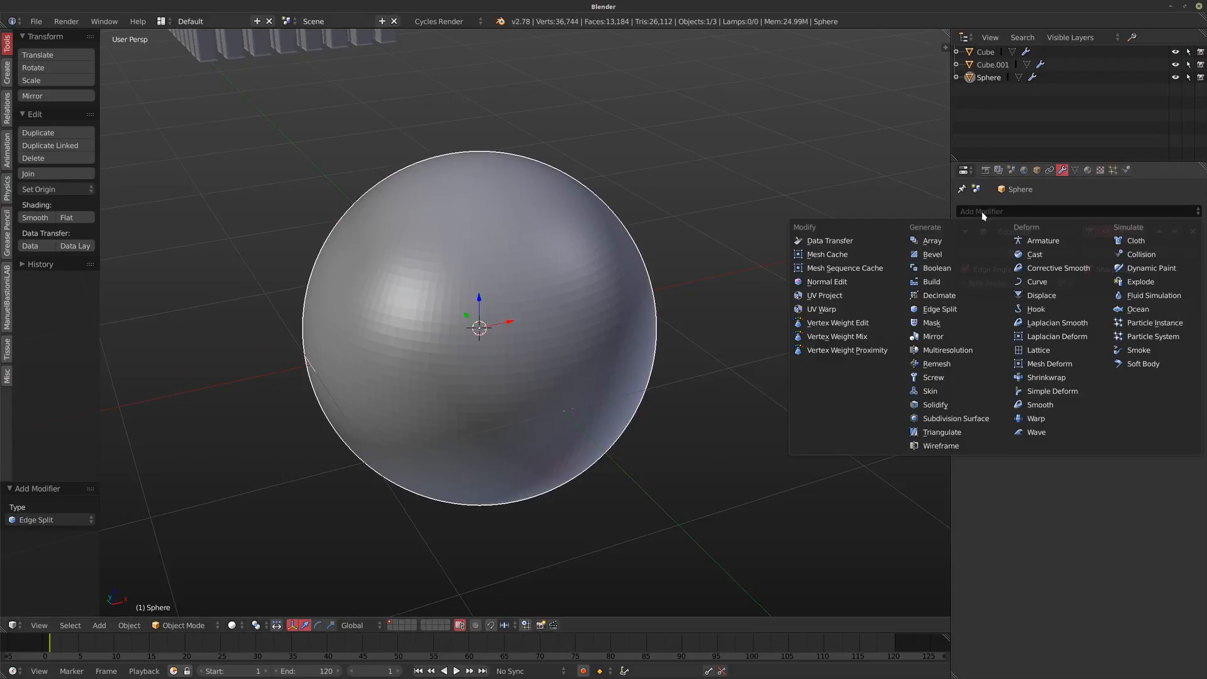
click(1040, 404)
scroll(542, 304, up, 3)
scroll(545, 286, up, 2)
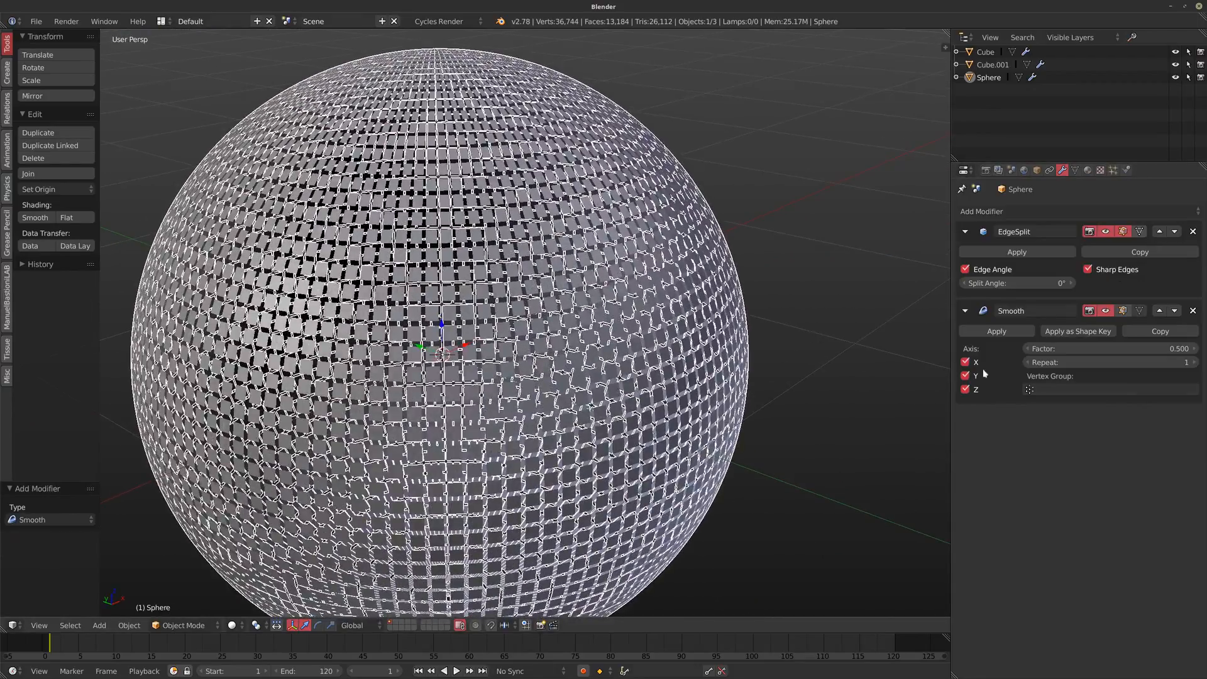
- Set the sphere's Smooth modifier to 4 repeats with a factor of 0.861
drag(1183, 362, 1199, 362)
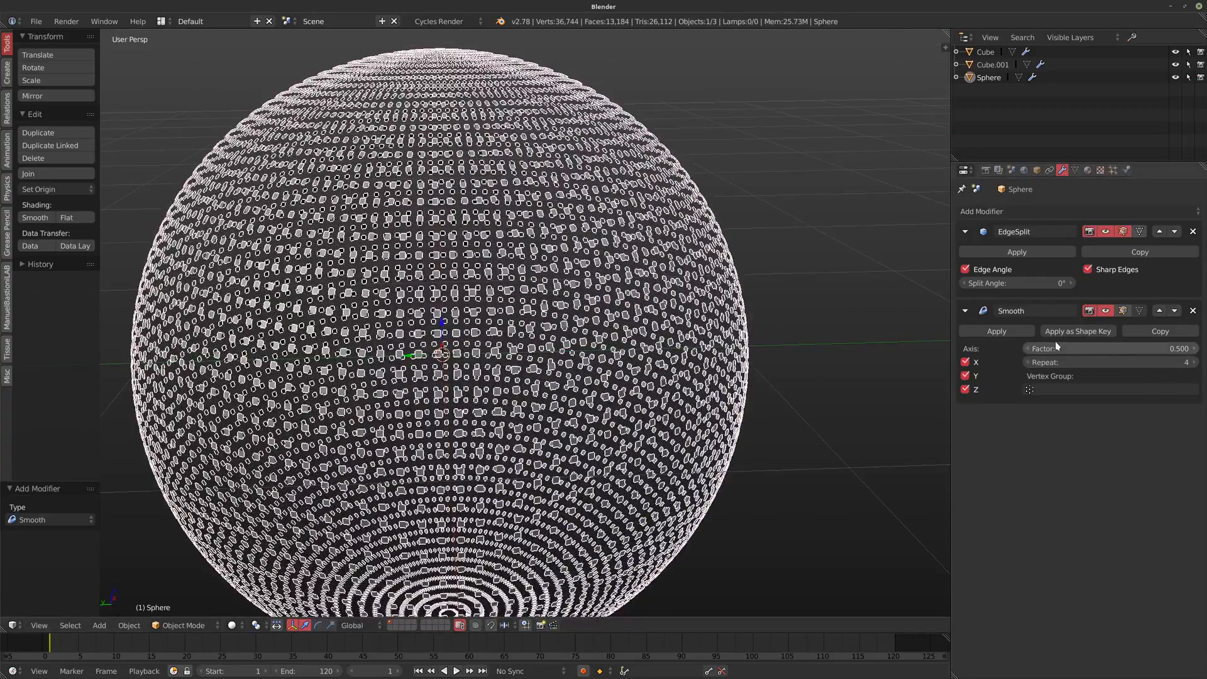
drag(1068, 348, 1141, 348)
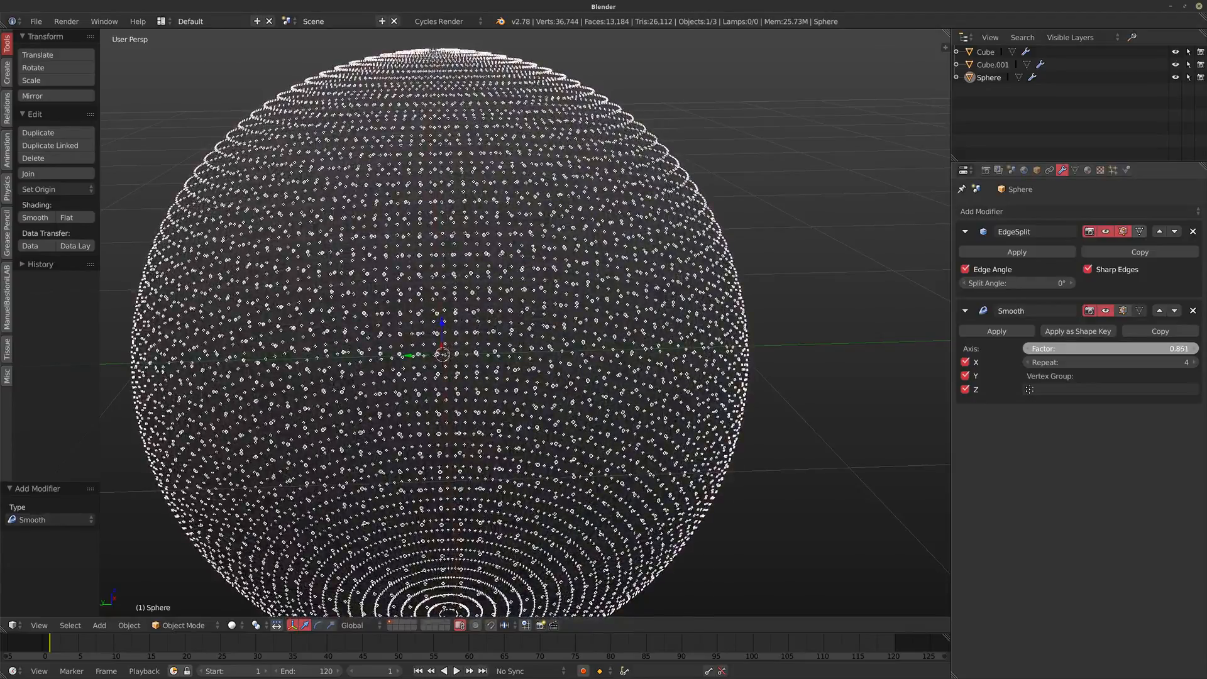
middle_drag(521, 270, 434, 289)
scroll(454, 320, down, 2)
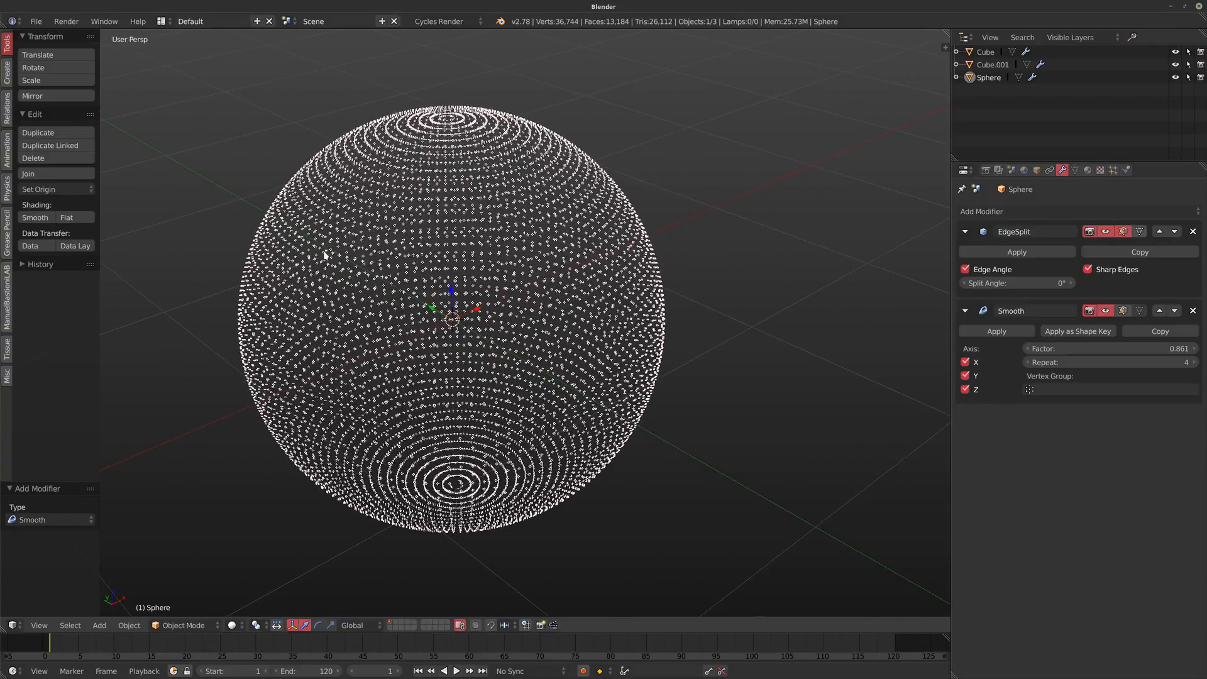
middle_drag(481, 305, 445, 306)
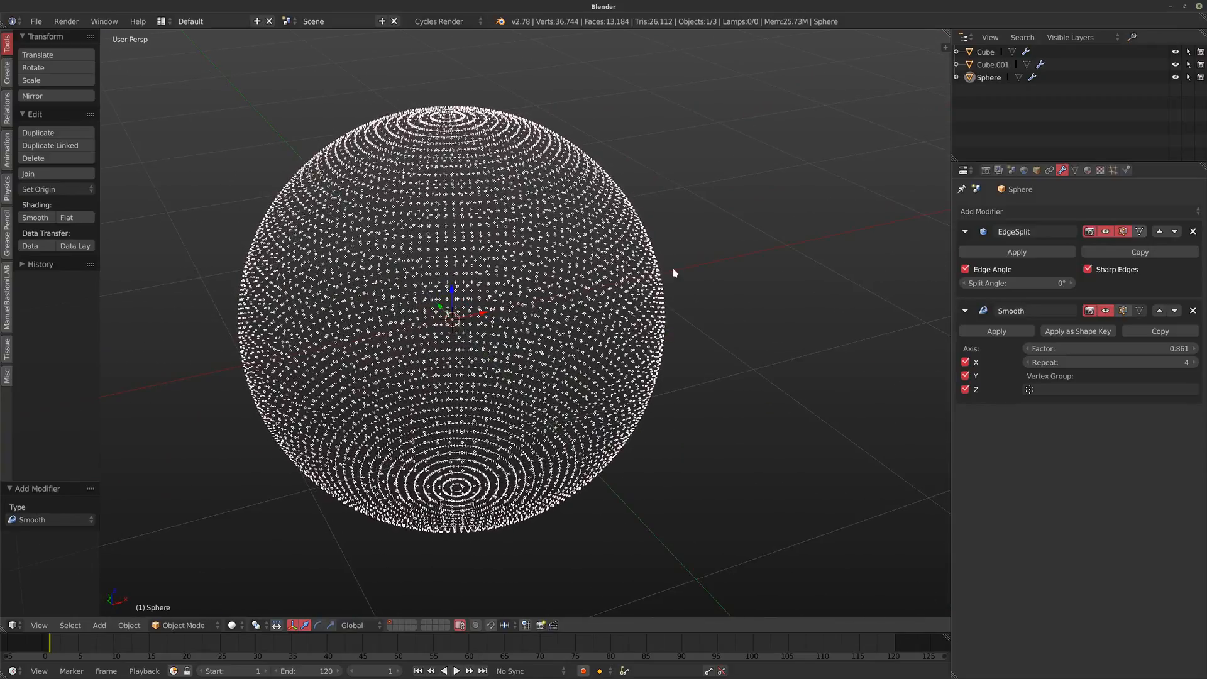
middle_drag(626, 288, 635, 301)
- Add a Solidify modifier to the sphere and move it above the Smooth modifier in the stack
click(1001, 214)
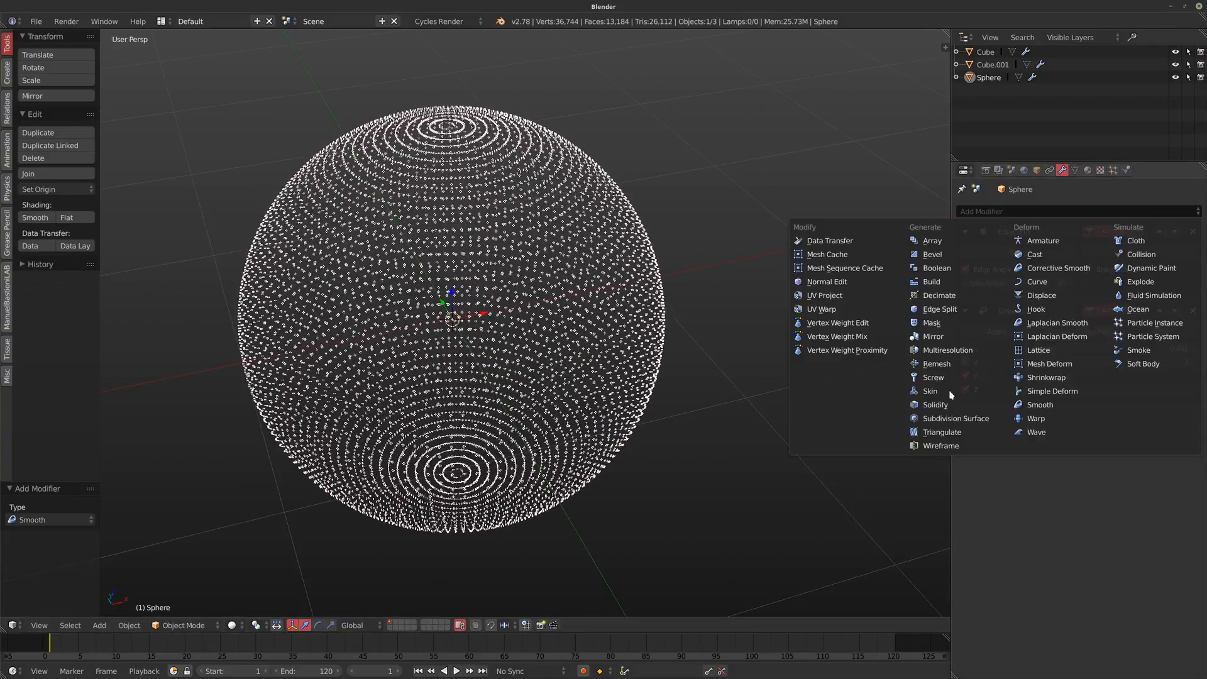
click(947, 406)
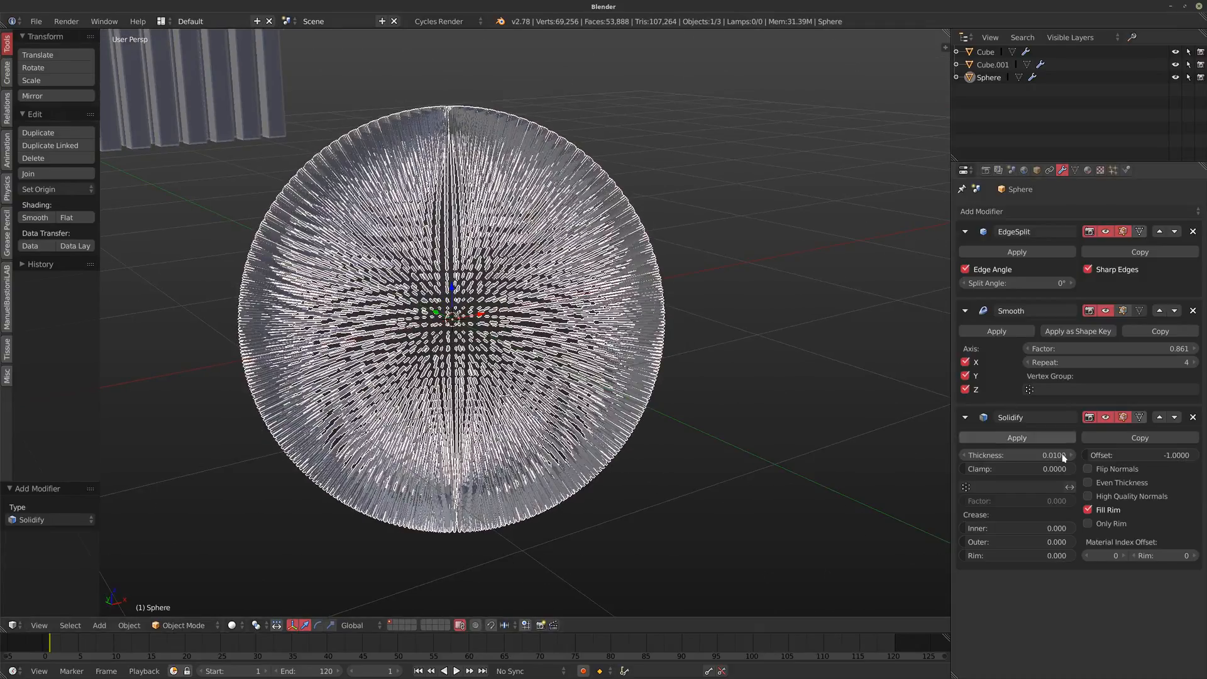
middle_drag(596, 347, 612, 358)
scroll(566, 302, up, 2)
middle_drag(528, 270, 604, 319)
click(1160, 419)
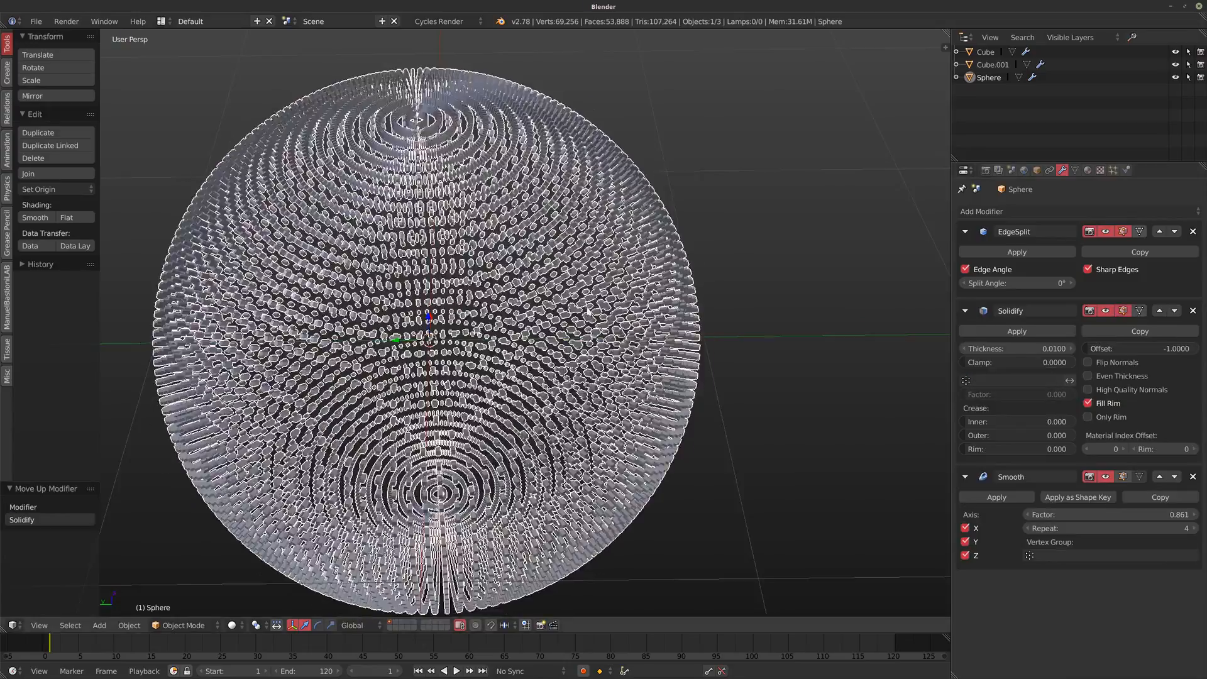
middle_drag(465, 129, 413, 154)
scroll(409, 156, up, 3)
middle_drag(383, 213, 390, 197)
scroll(657, 286, down, 4)
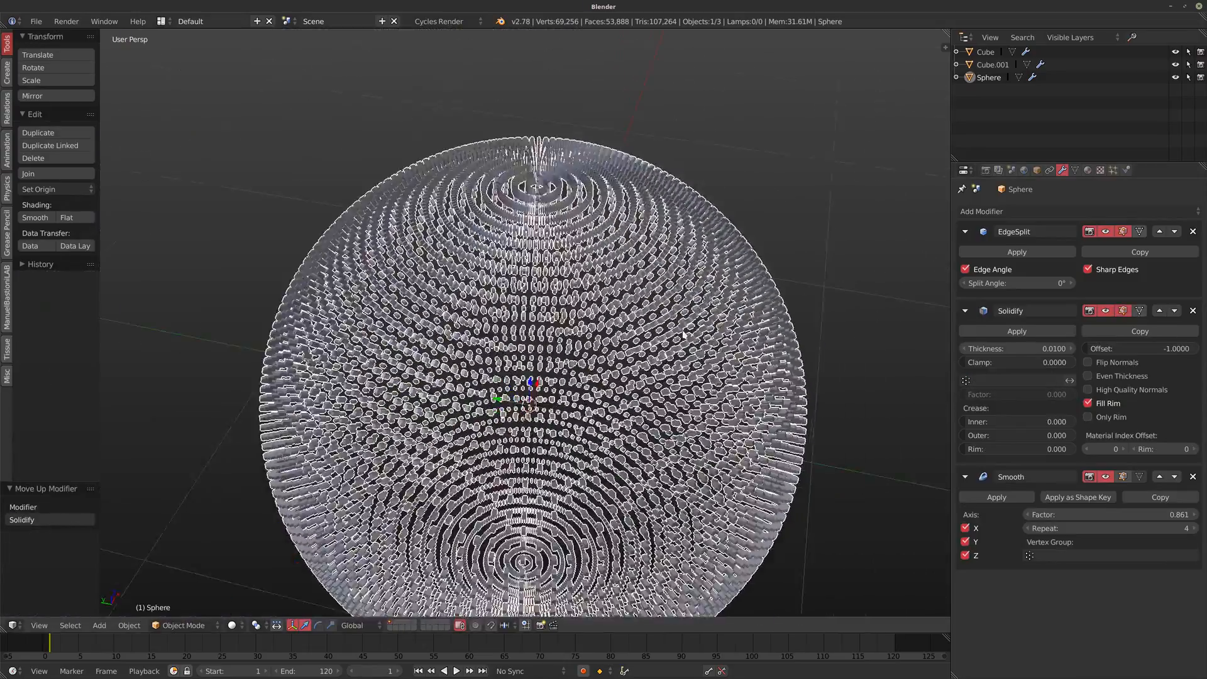
- Turn off Fill Rim in the sphere's Solidify modifier
click(1087, 403)
middle_drag(859, 362, 622, 258)
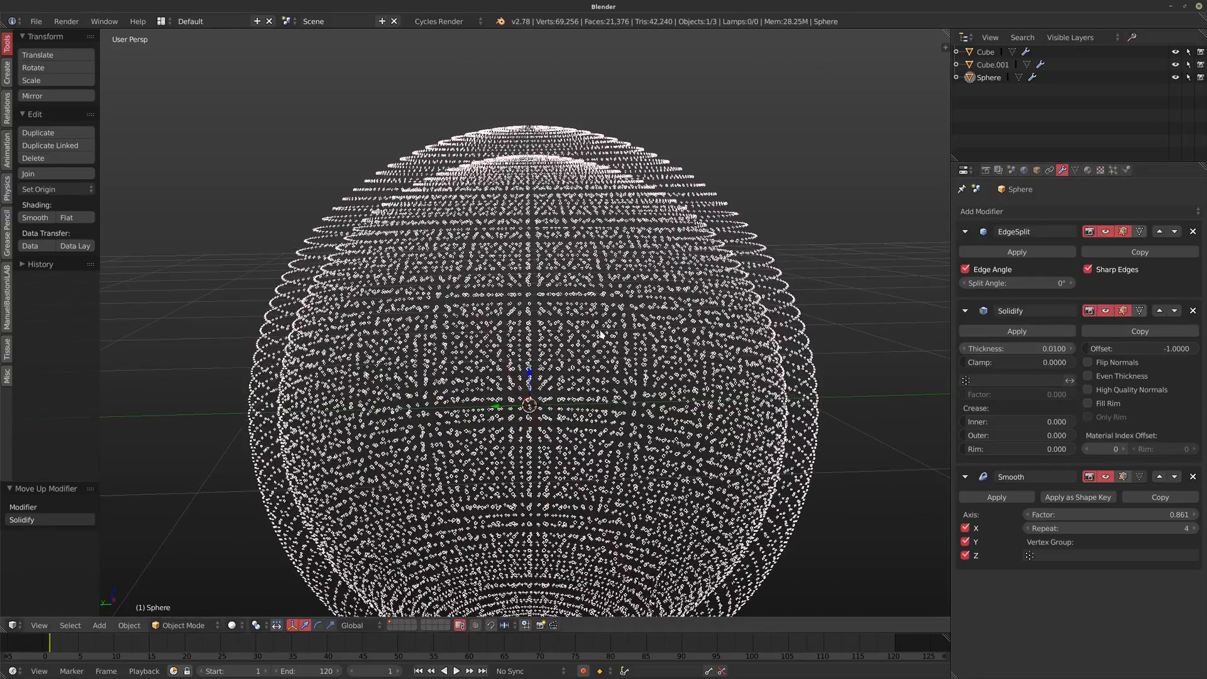
middle_drag(584, 383, 579, 350)
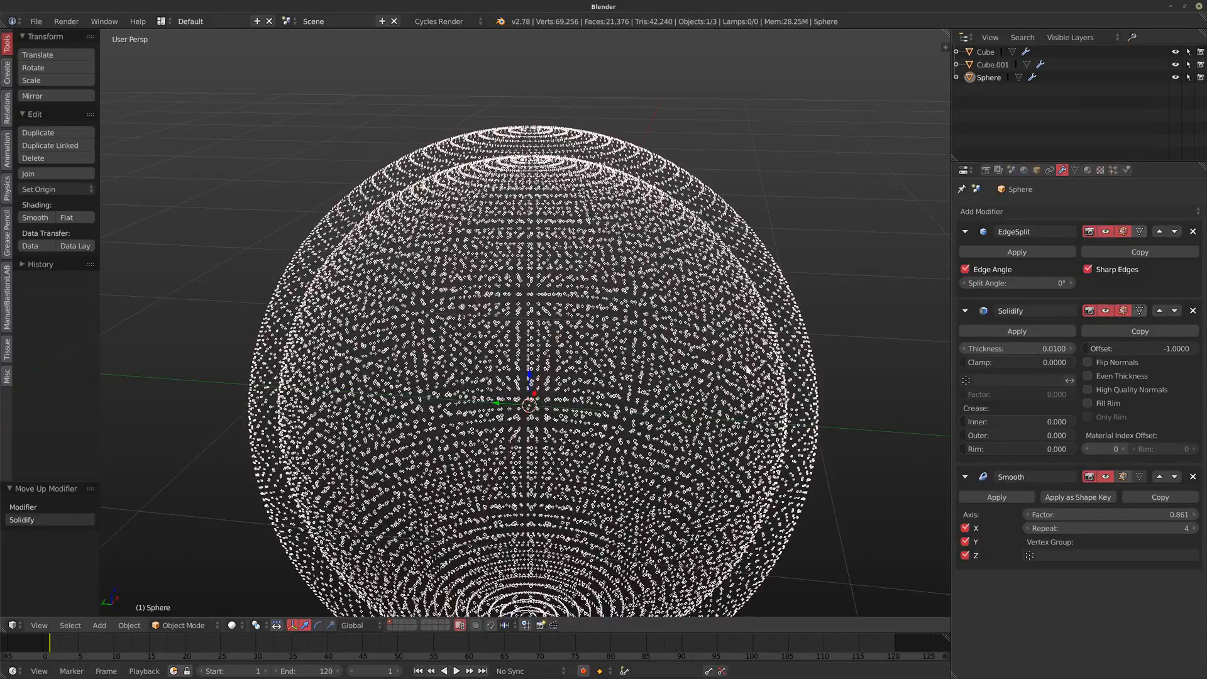
- Try a second Solidify modifier below Smooth on the sphere, inspect the effect from several angles, and remove it
click(1053, 211)
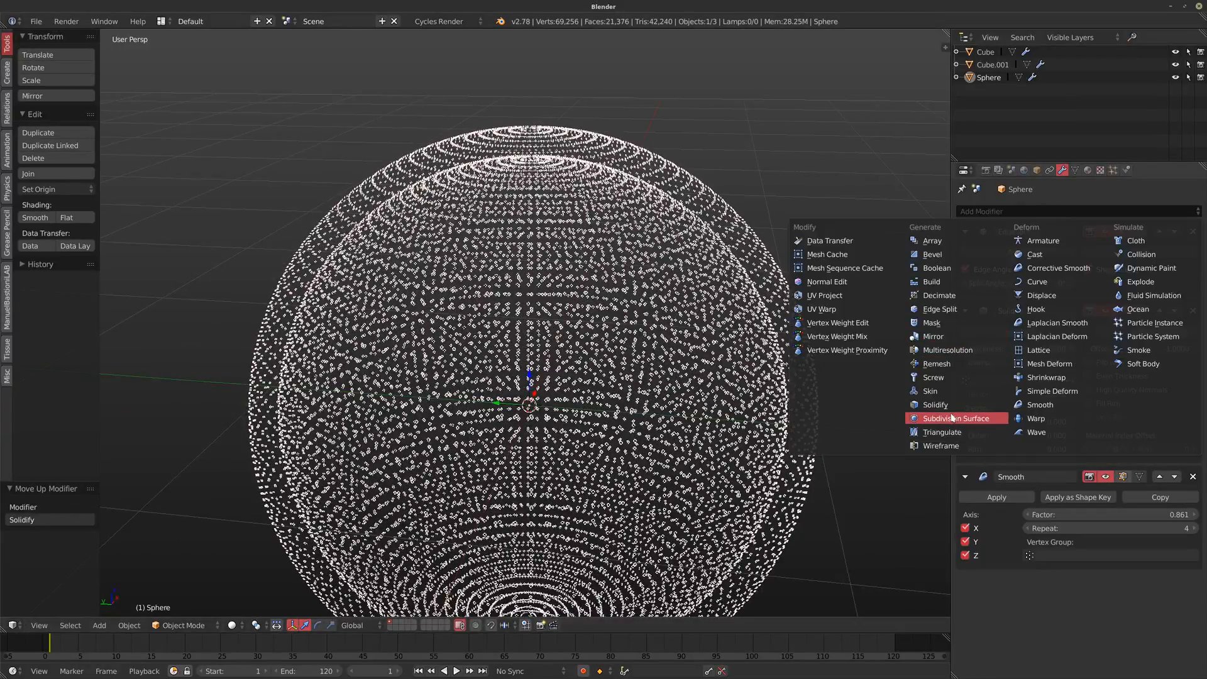
click(935, 404)
scroll(778, 356, up, 3)
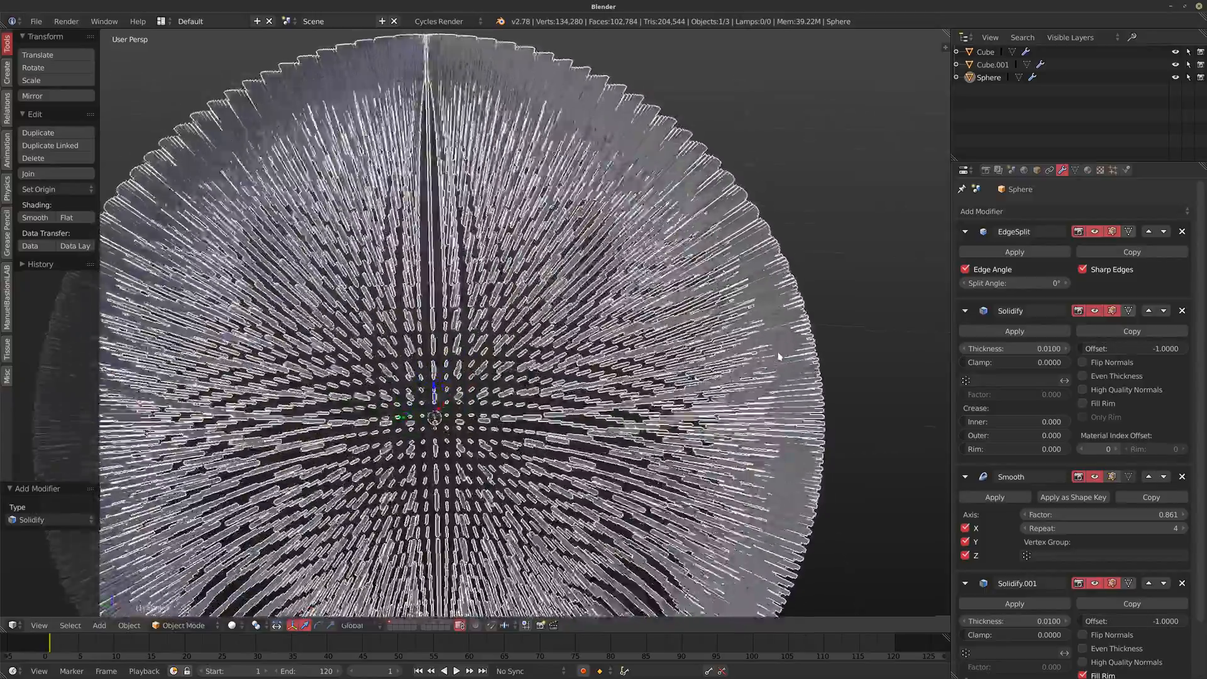
middle_drag(778, 356, 666, 362)
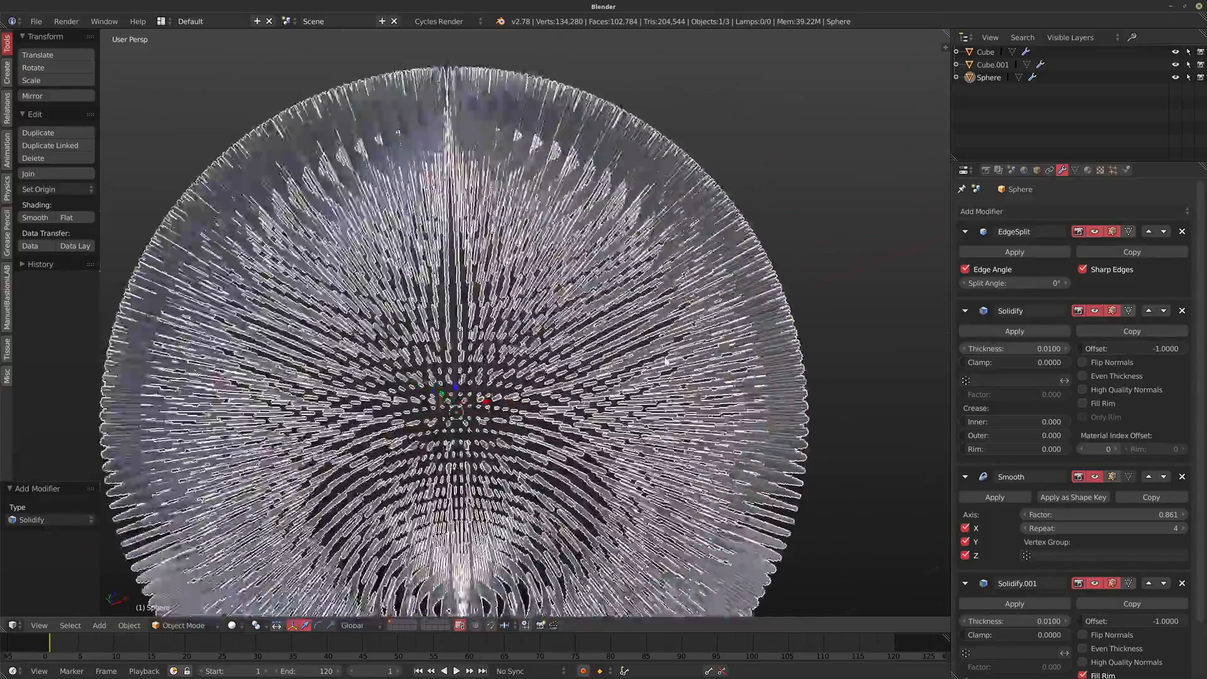
scroll(528, 348, down, 4)
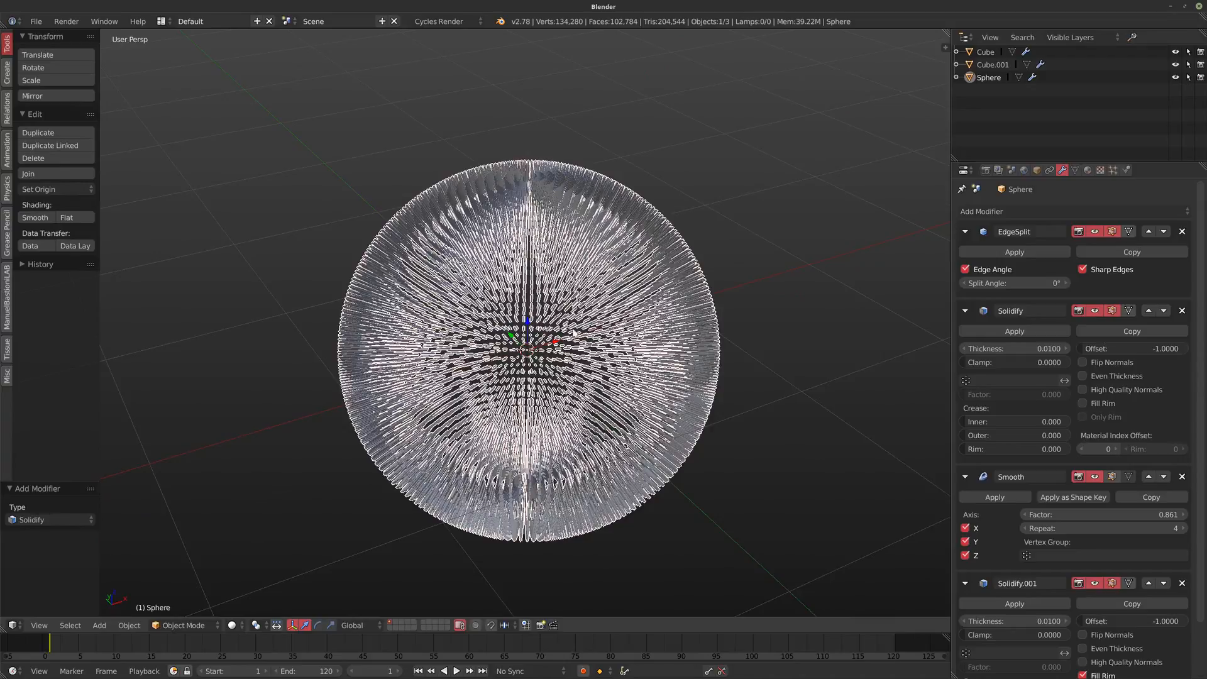
middle_drag(574, 306, 391, 242)
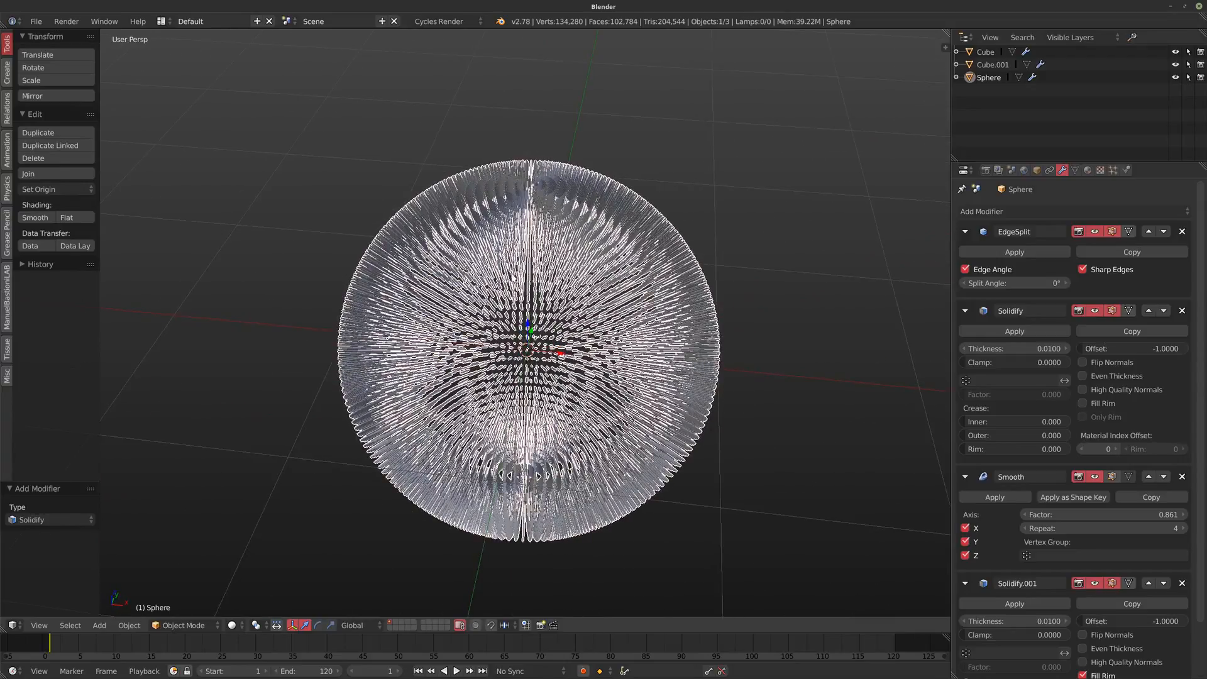
middle_drag(539, 333, 555, 141)
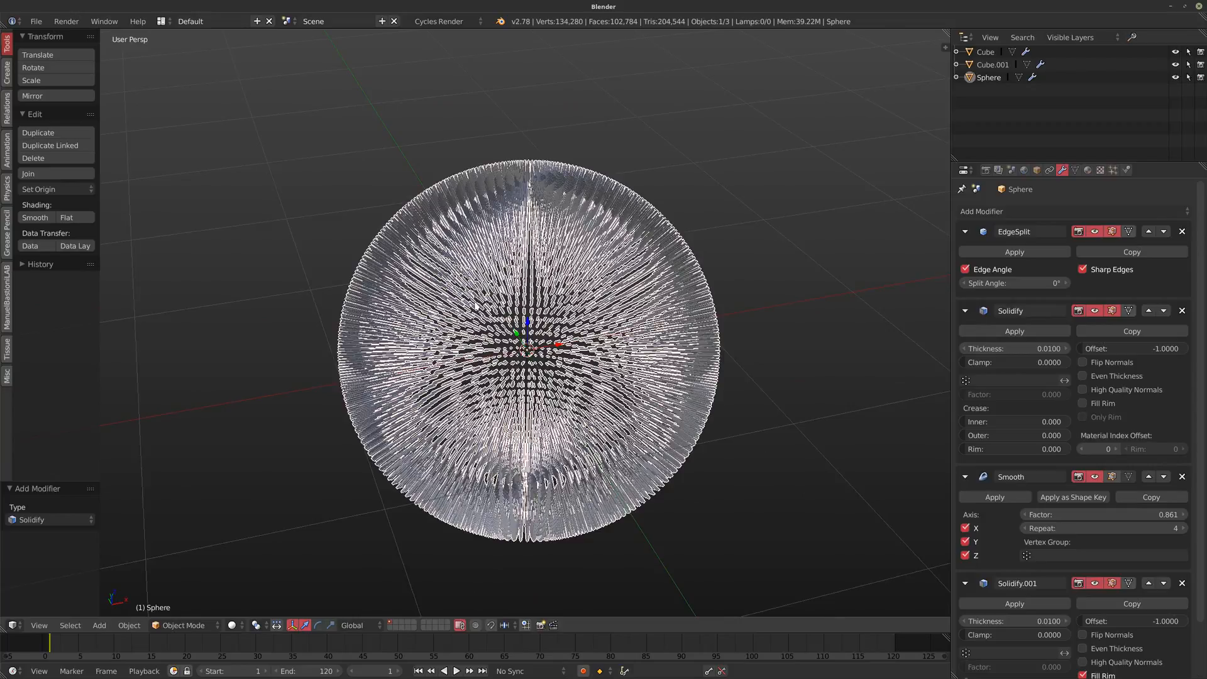
middle_drag(526, 300, 515, 273)
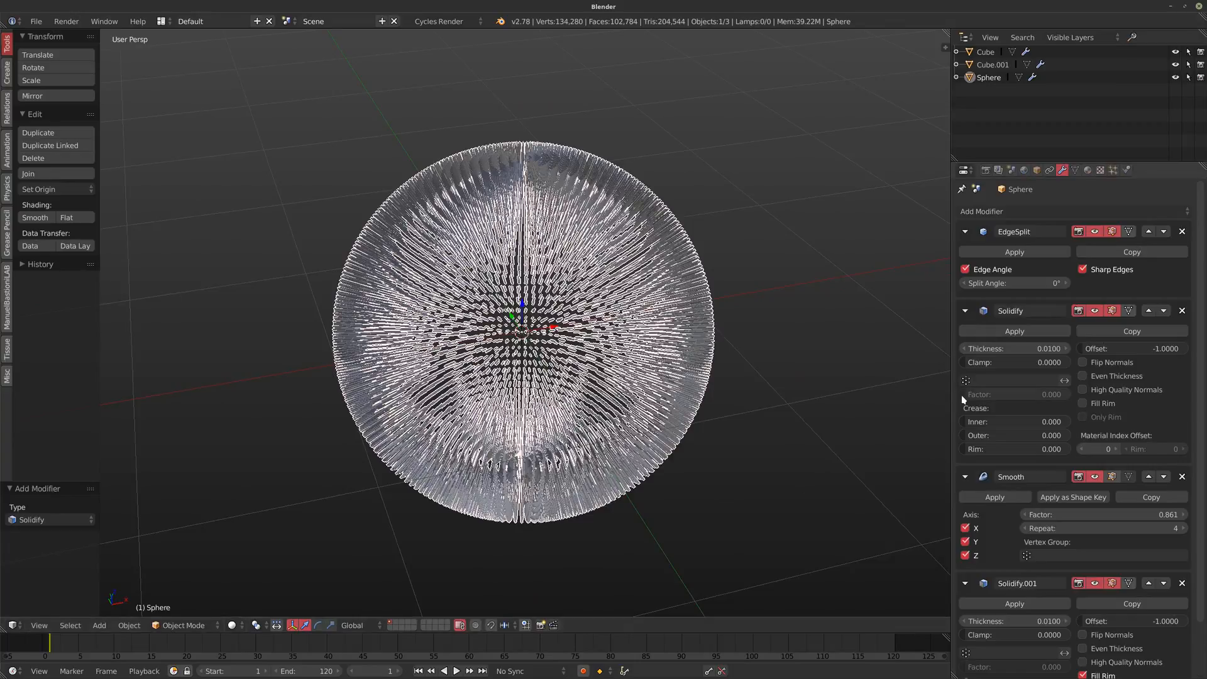
middle_drag(534, 352, 590, 373)
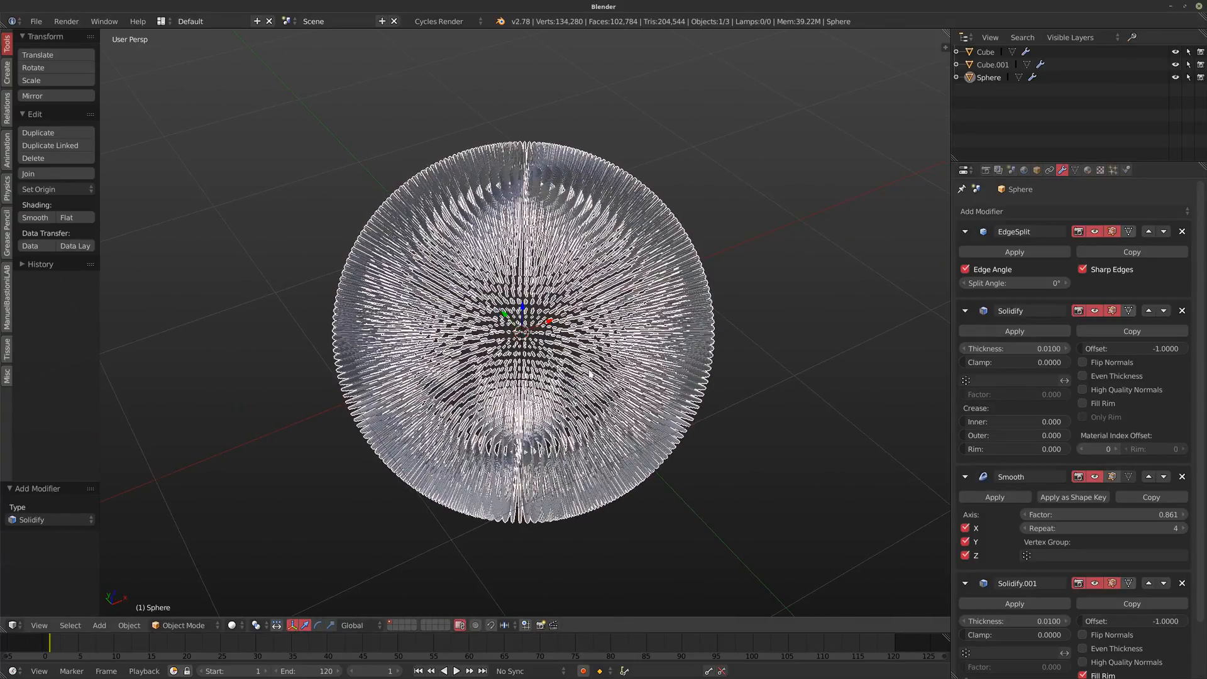
click(1182, 583)
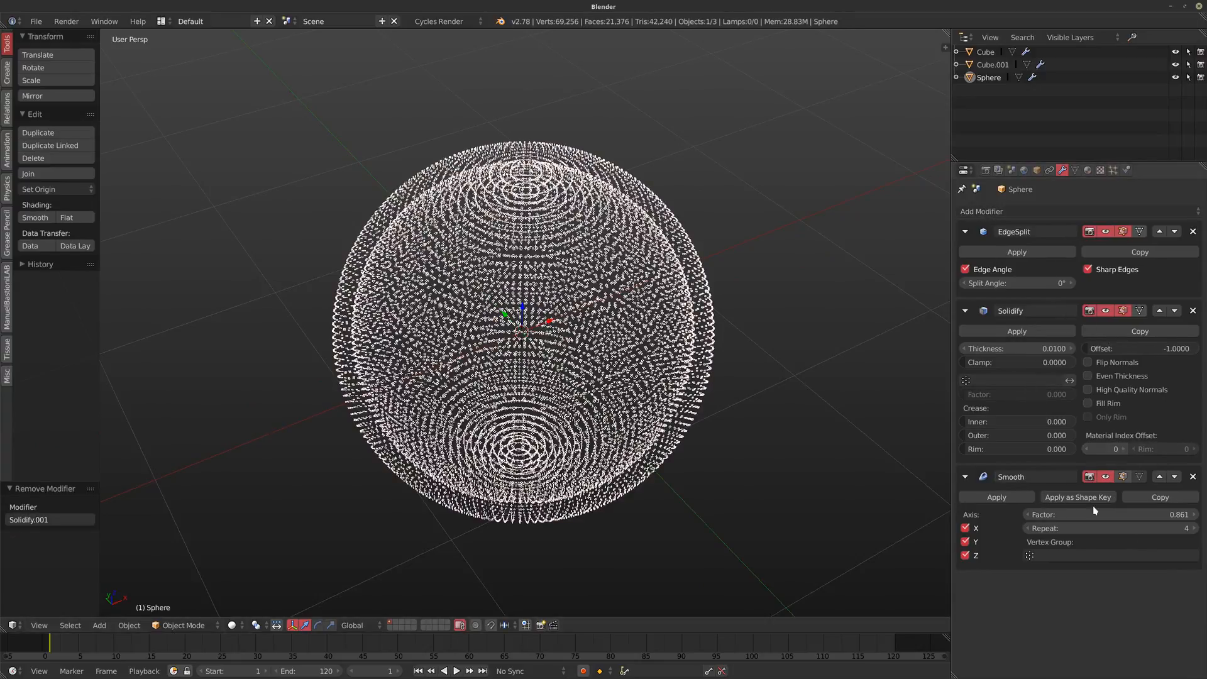
- Lower the sphere's Smooth factor to 0.271 and add a Wireframe modifier at the end of the stack
drag(1120, 519, 1046, 519)
scroll(459, 288, up, 2)
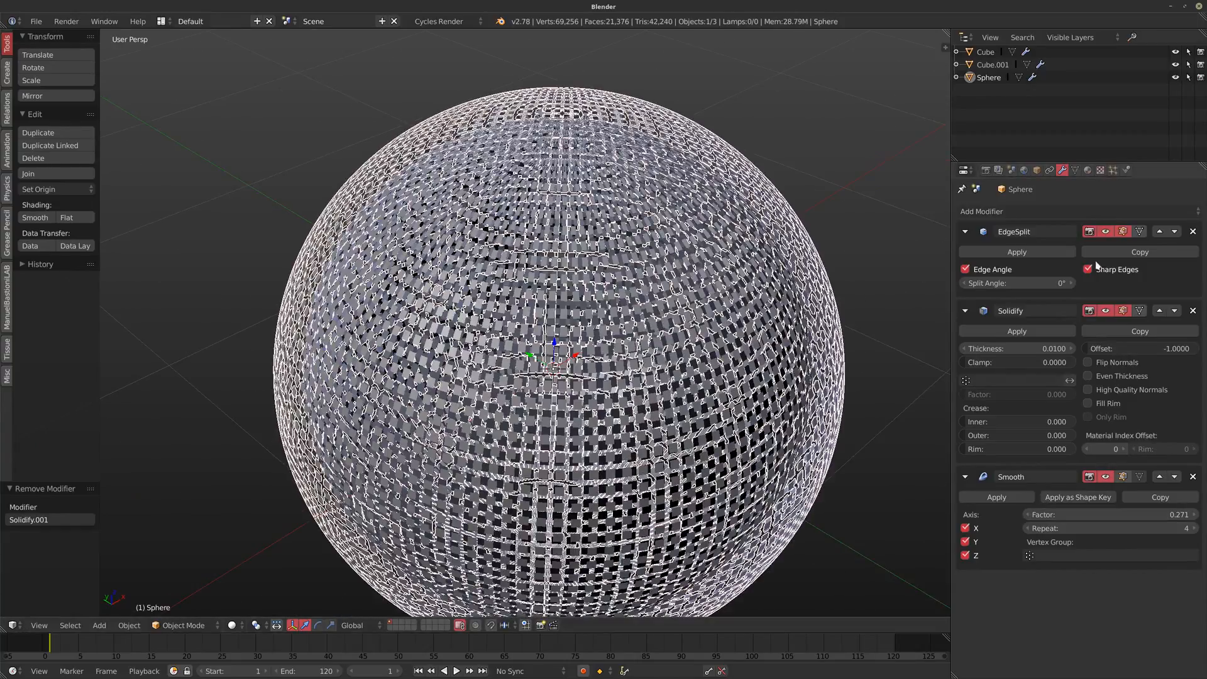
click(1009, 208)
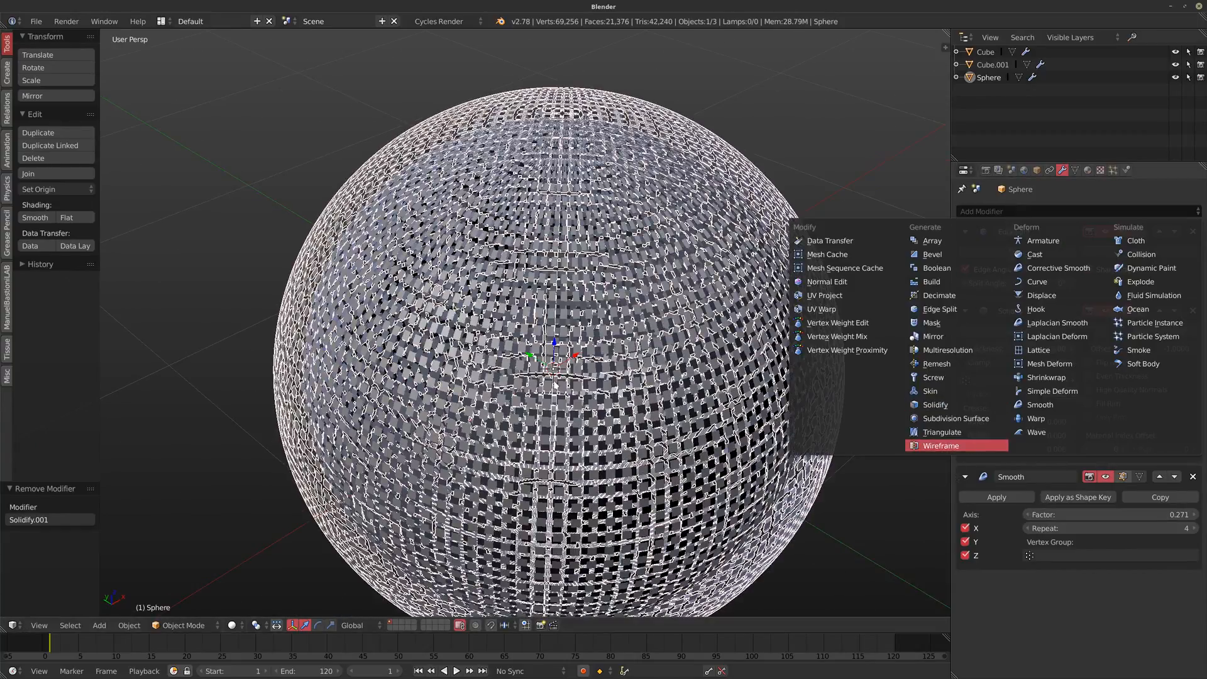
click(941, 445)
scroll(649, 398, down, 2)
- Turn off Even Thickness in the sphere's Wireframe modifier and set its thickness to 0.001
click(1122, 636)
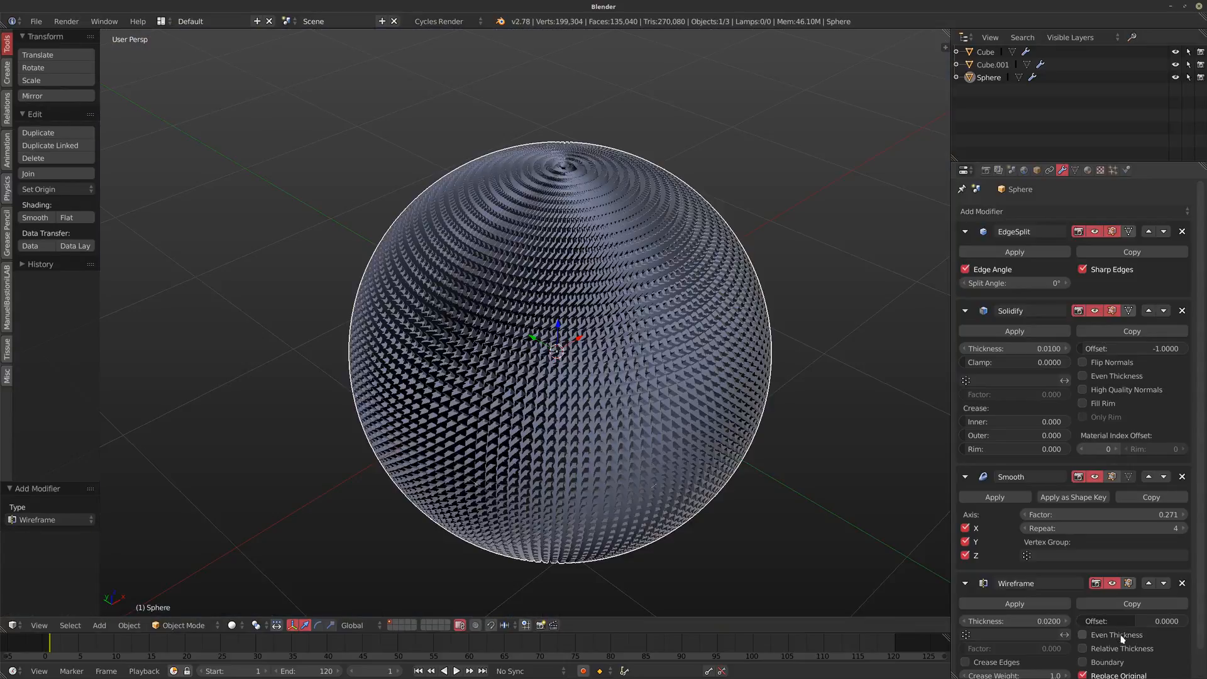
click(1010, 620)
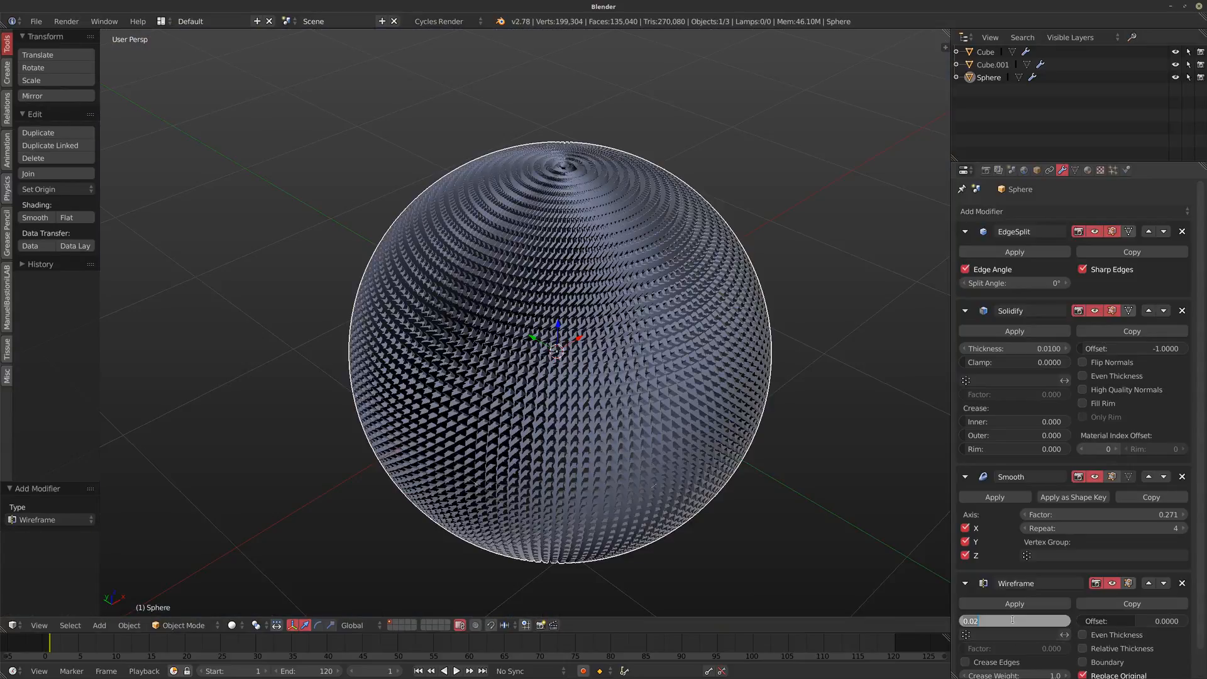
text(.001)
key(Return)
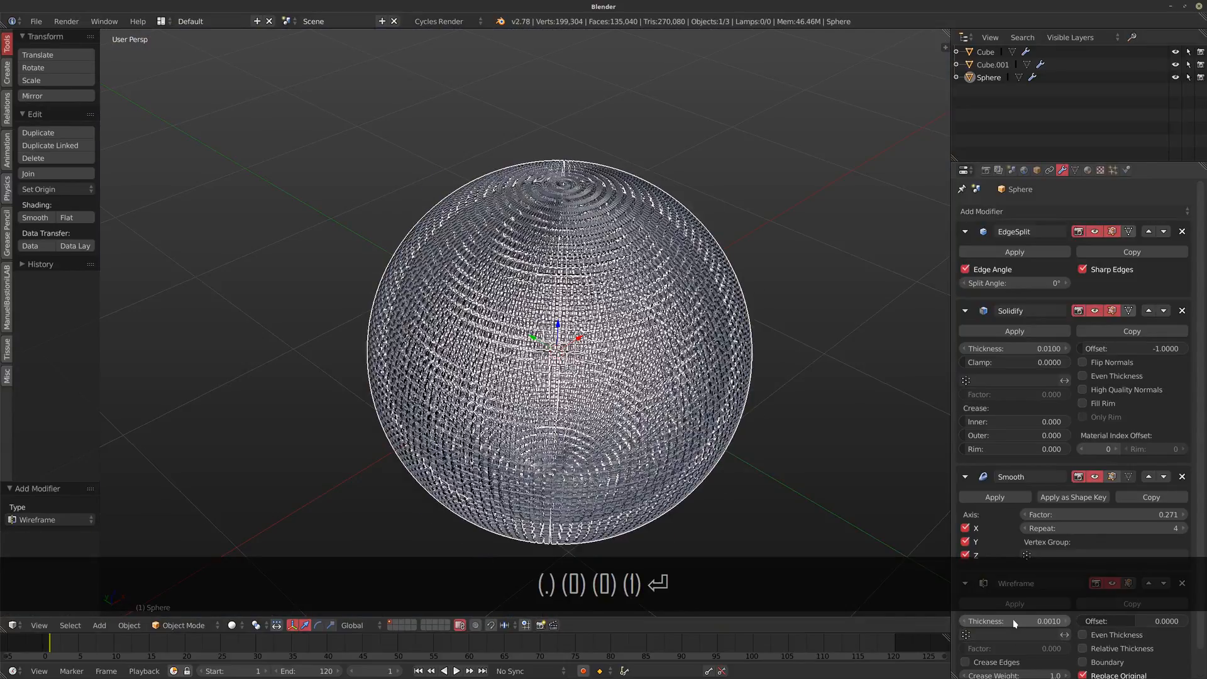
scroll(574, 124, up, 6)
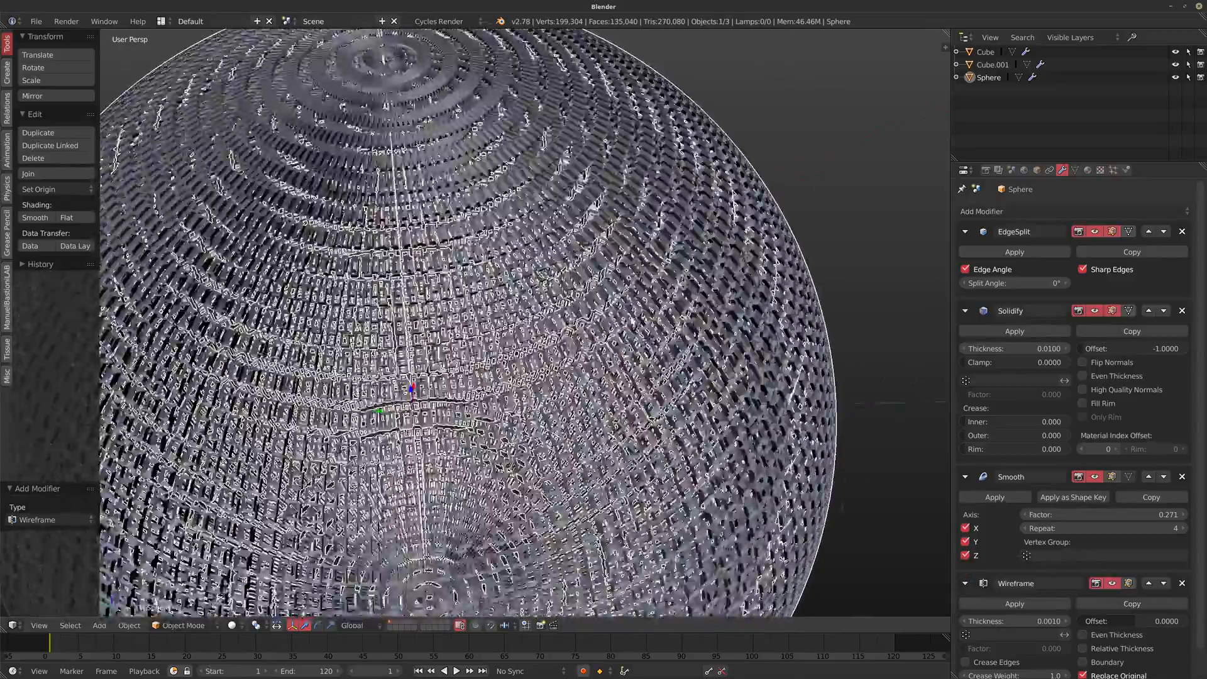
middle_drag(573, 145, 579, 217)
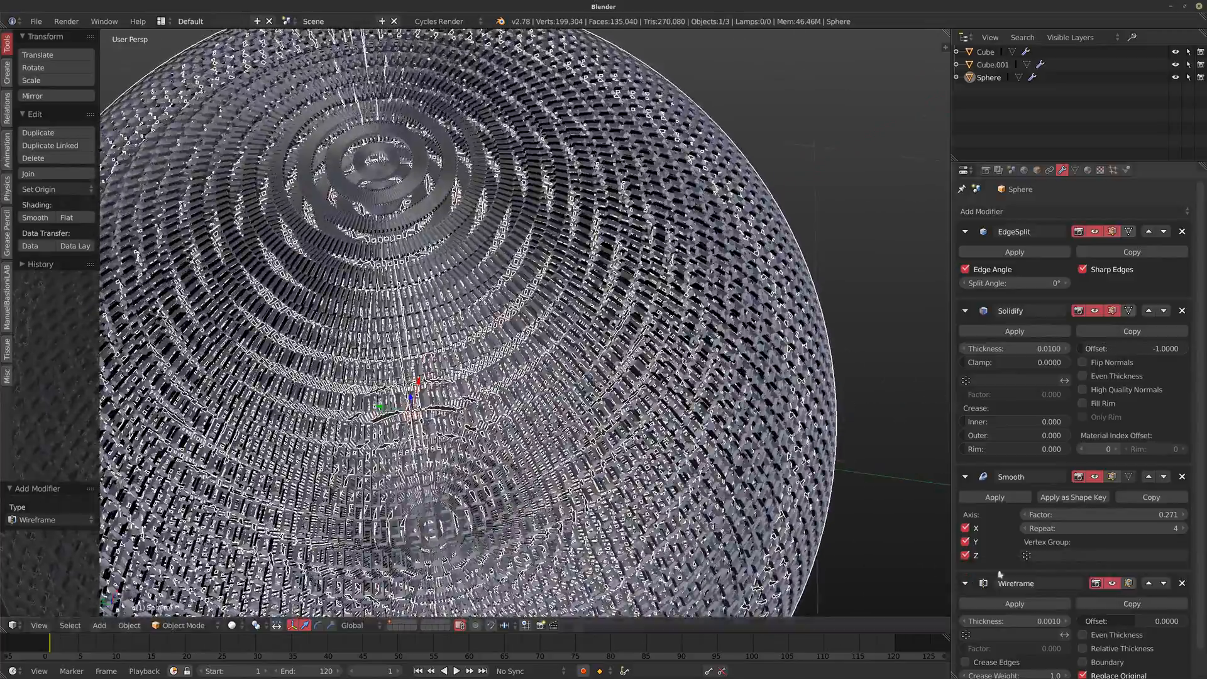
- Turn off Replace Original in the Wireframe modifier to keep the sphere's solid panels alongside the wires
click(1109, 675)
middle_drag(528, 349, 567, 351)
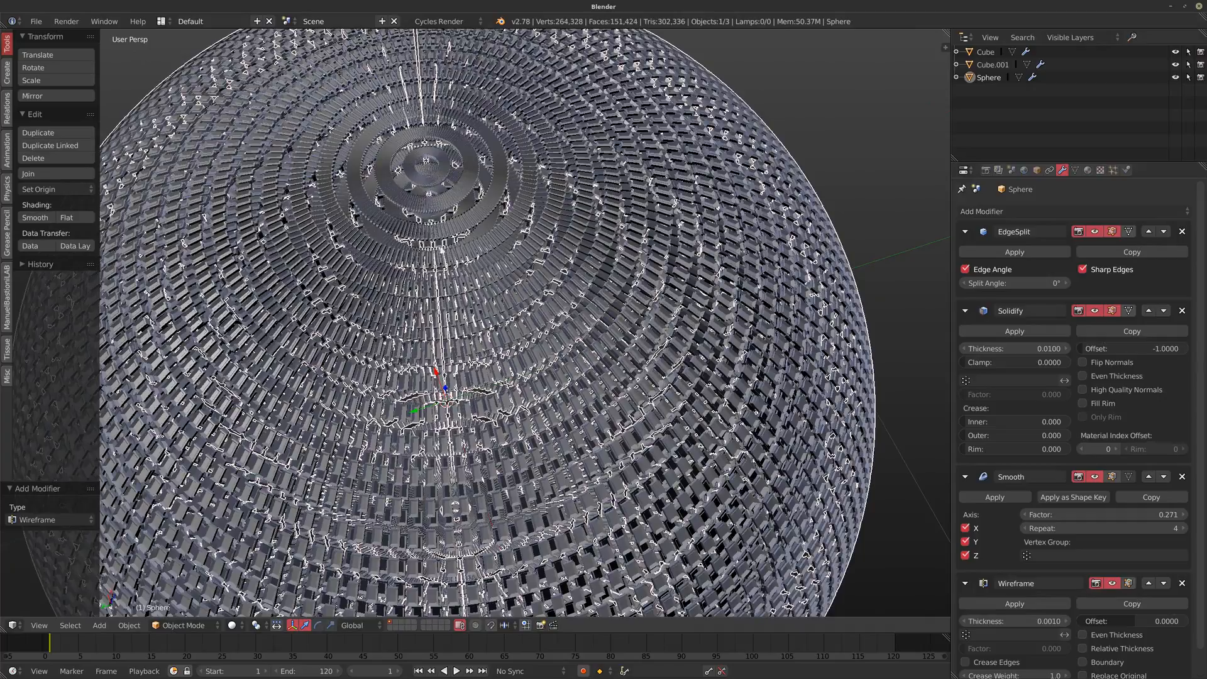
middle_drag(503, 308, 473, 259)
scroll(476, 262, down, 4)
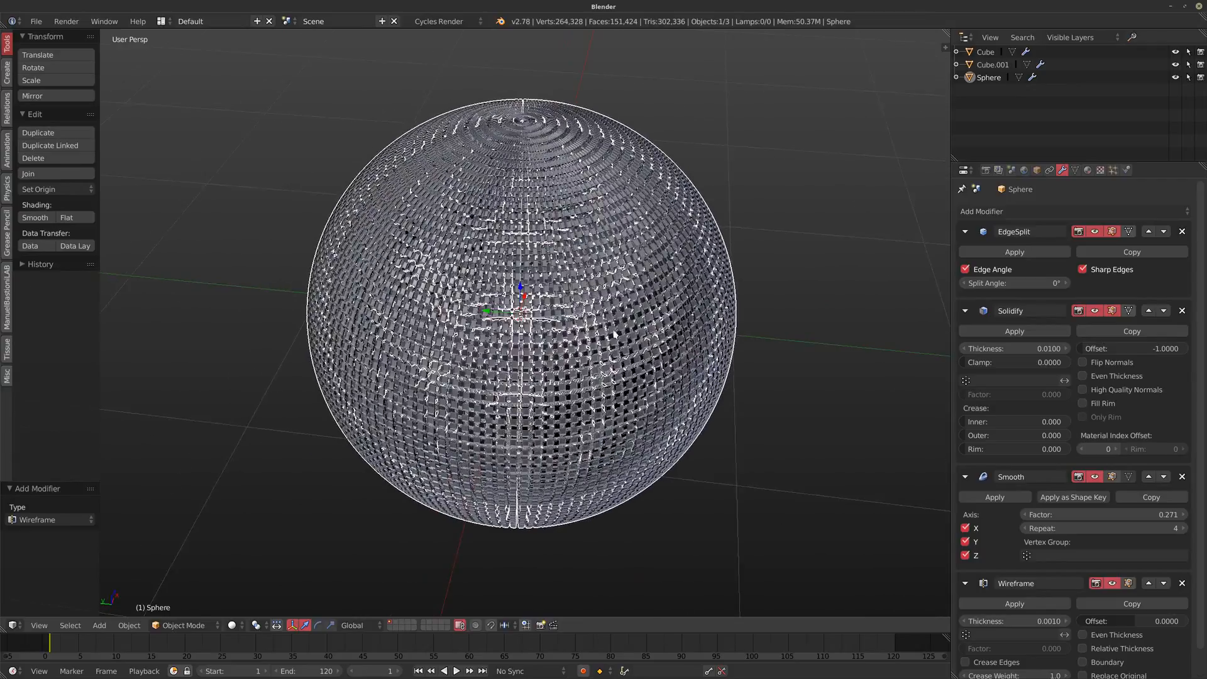
- Set the wireframe lattice cube's Subsurf view subdivisions to 4 and deselect everything
scroll(492, 291, down, 2)
scroll(492, 292, down, 5)
middle_drag(606, 353, 401, 355)
right_click(379, 321)
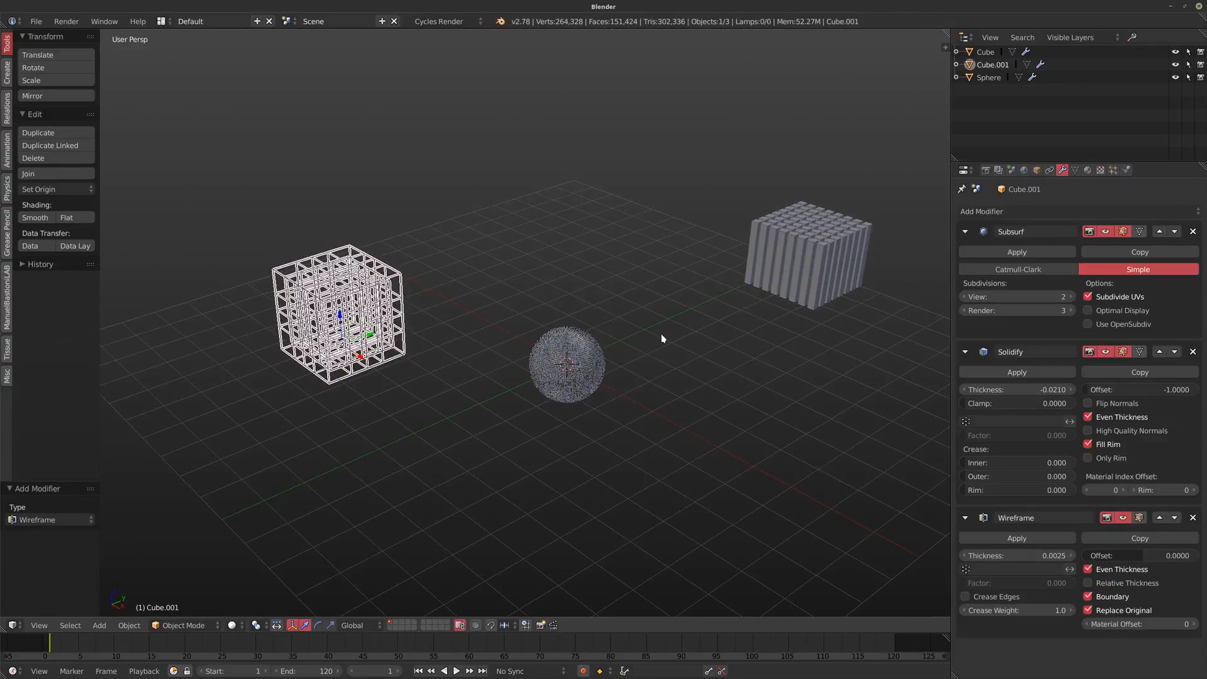
scroll(661, 338, up, 1)
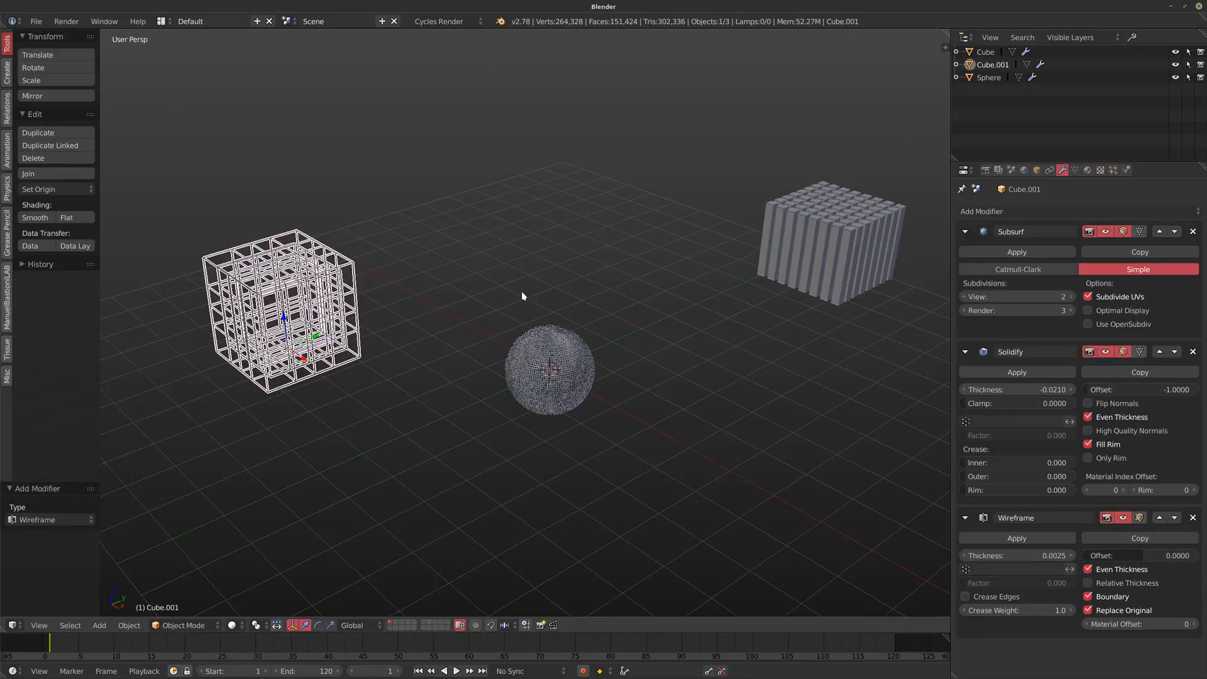
shift+middle_drag(497, 301, 494, 316)
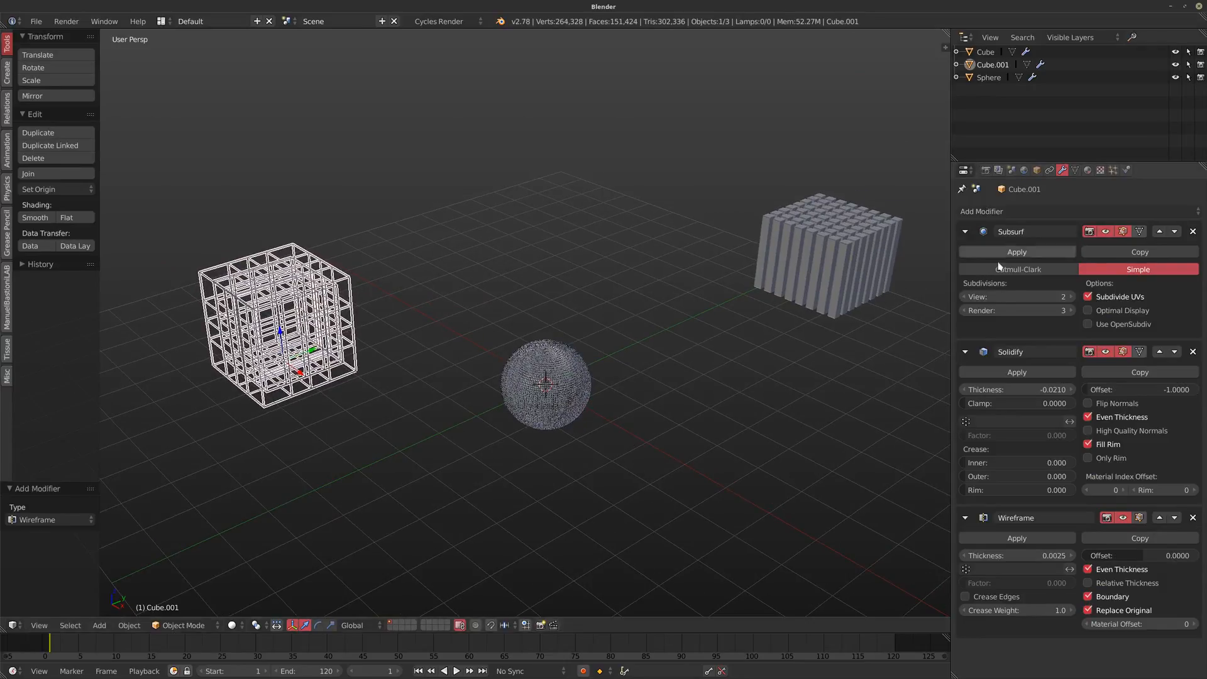
shift+middle_drag(512, 296, 503, 304)
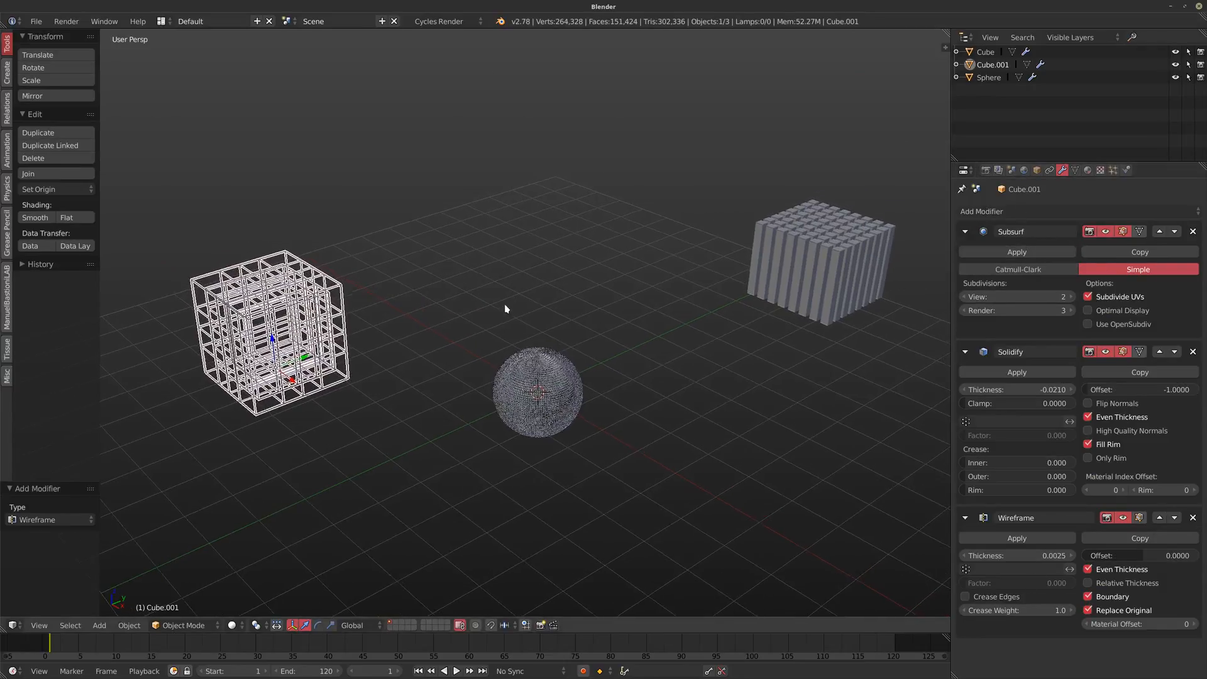
scroll(593, 296, up, 2)
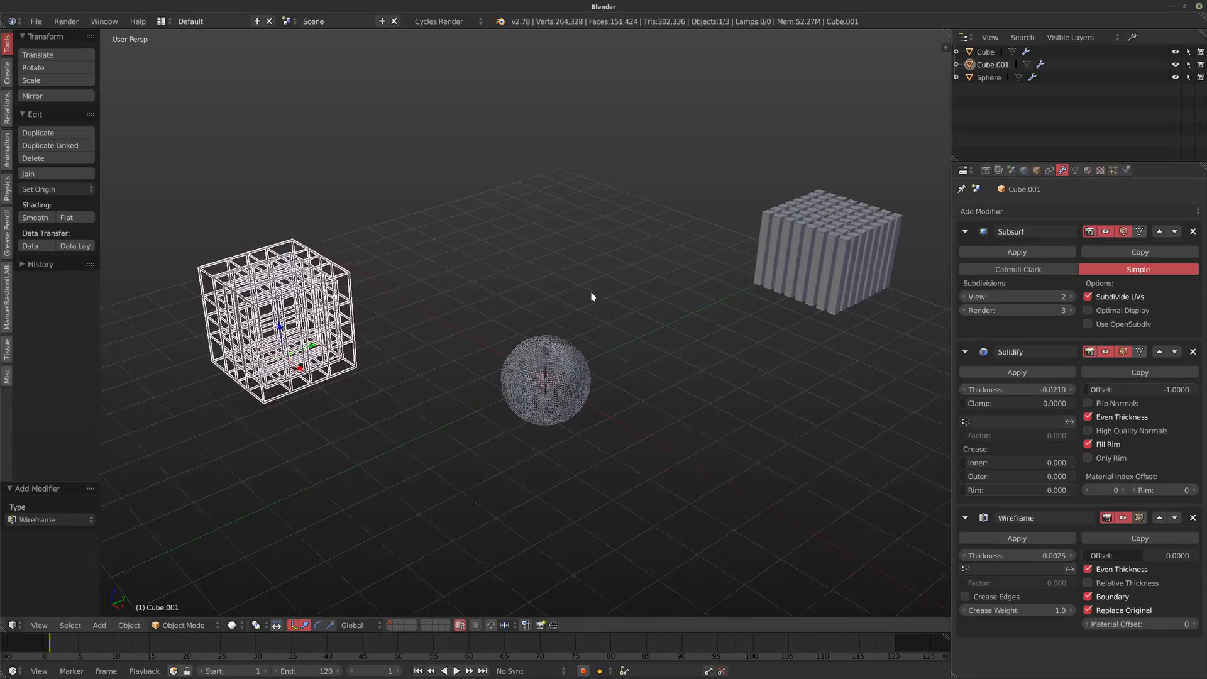
click(1071, 297)
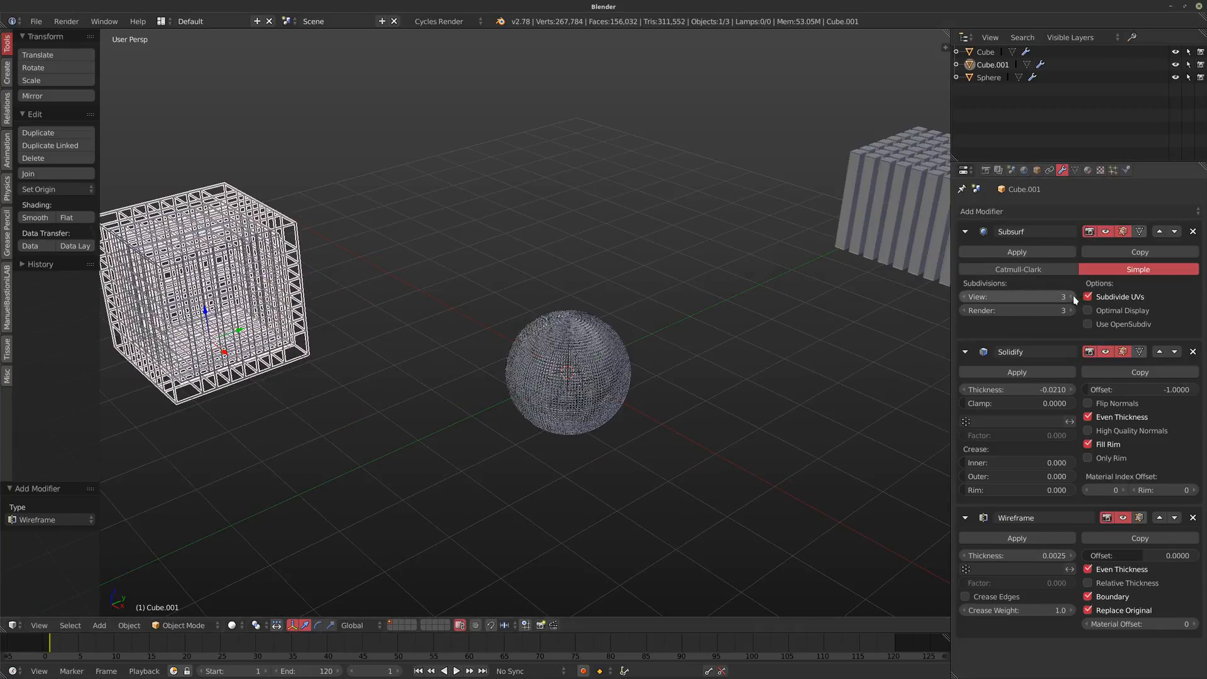
click(1071, 297)
middle_drag(371, 305, 414, 375)
key(a)
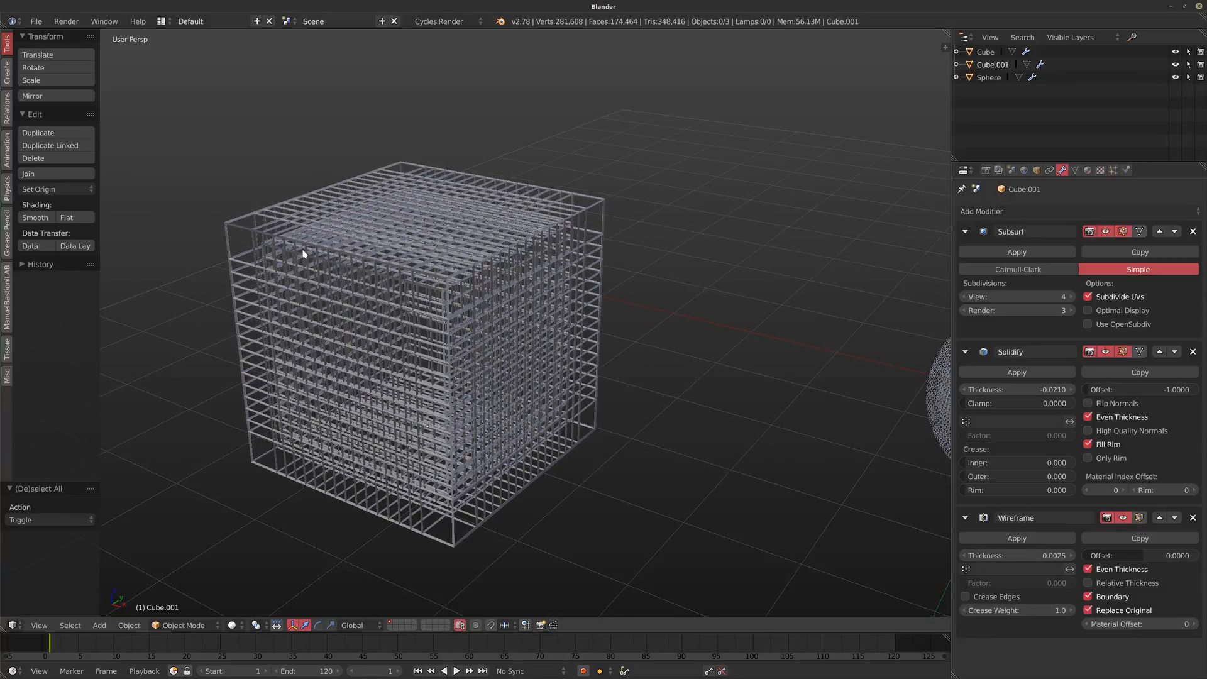
- Examine the wireframe lattice cube's density and inner layers from several angles
middle_drag(303, 254, 484, 238)
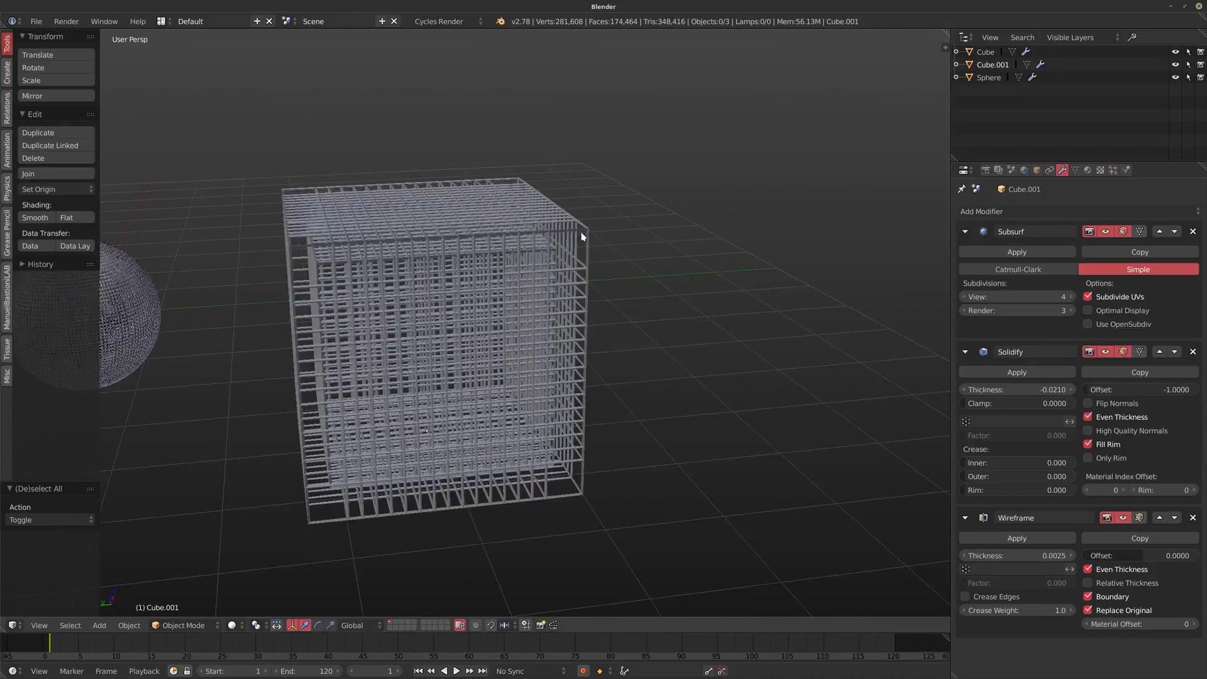
middle_drag(582, 237, 535, 286)
middle_drag(613, 276, 602, 285)
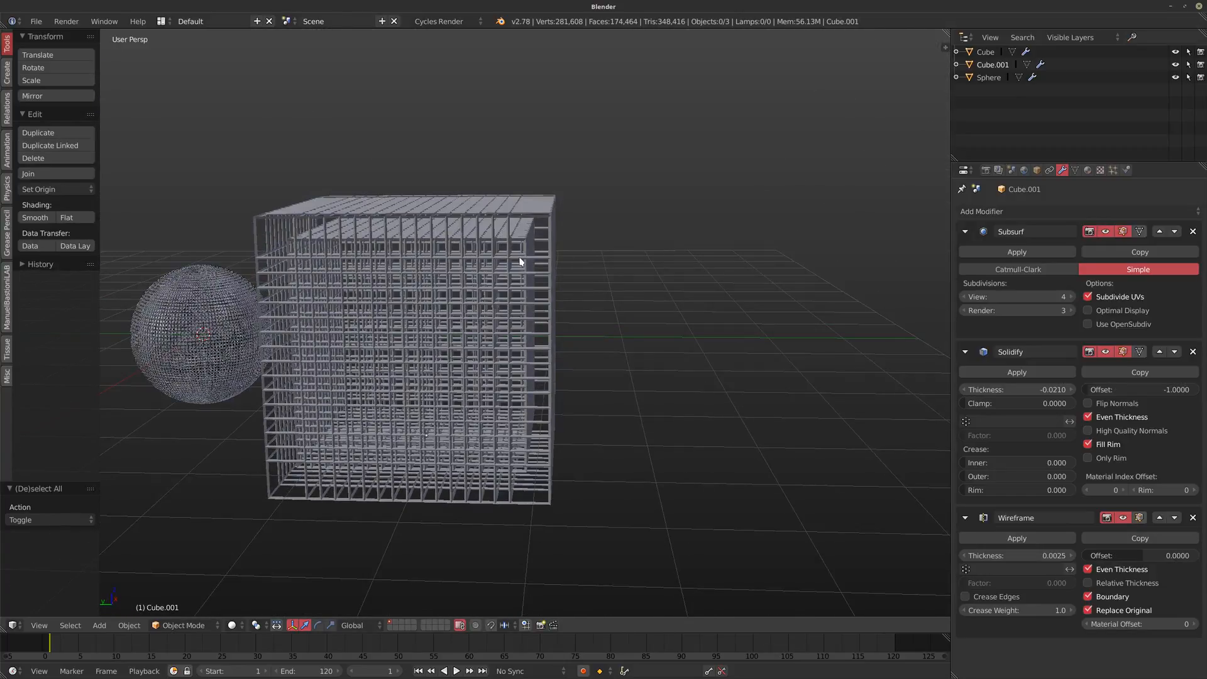
middle_drag(520, 261, 370, 315)
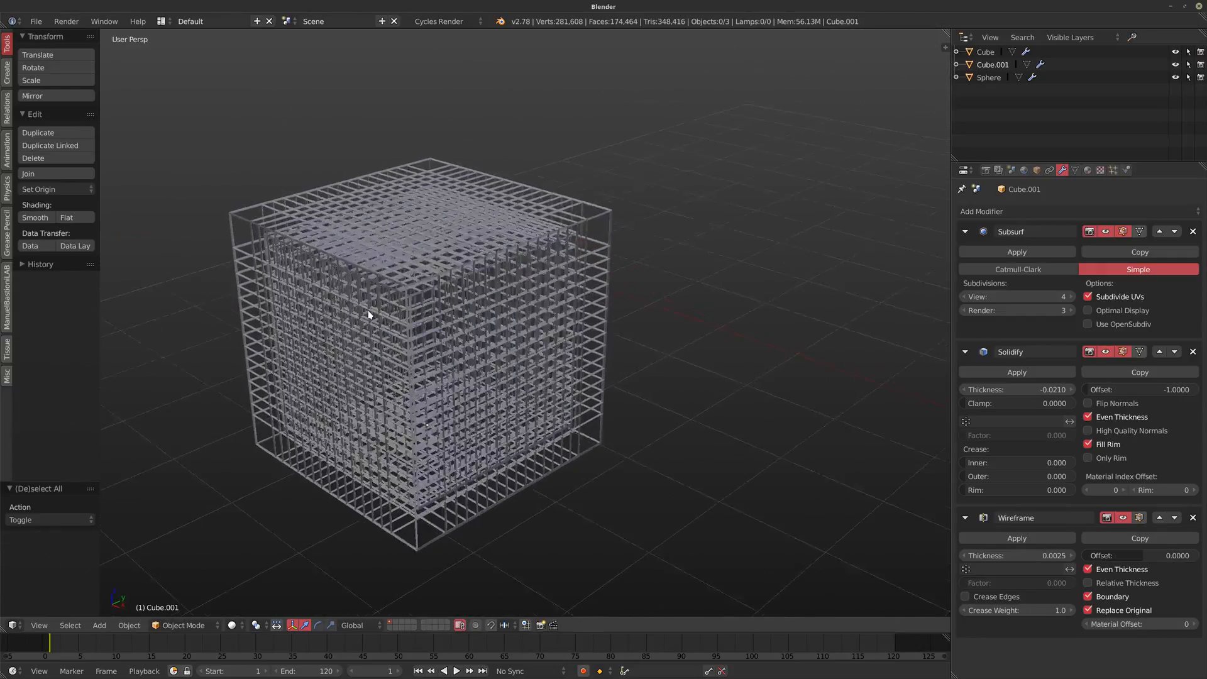
scroll(404, 318, down, 3)
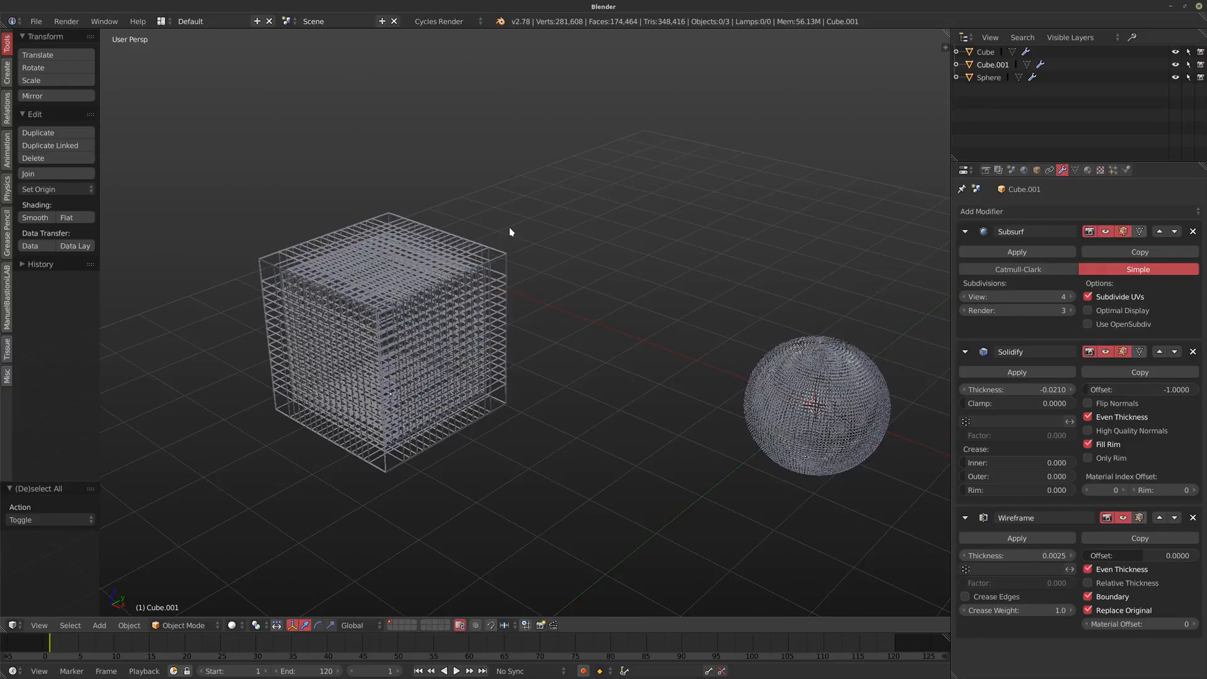
shift+middle_drag(510, 233, 578, 210)
scroll(483, 269, up, 2)
middle_drag(483, 269, 464, 301)
middle_drag(566, 300, 516, 300)
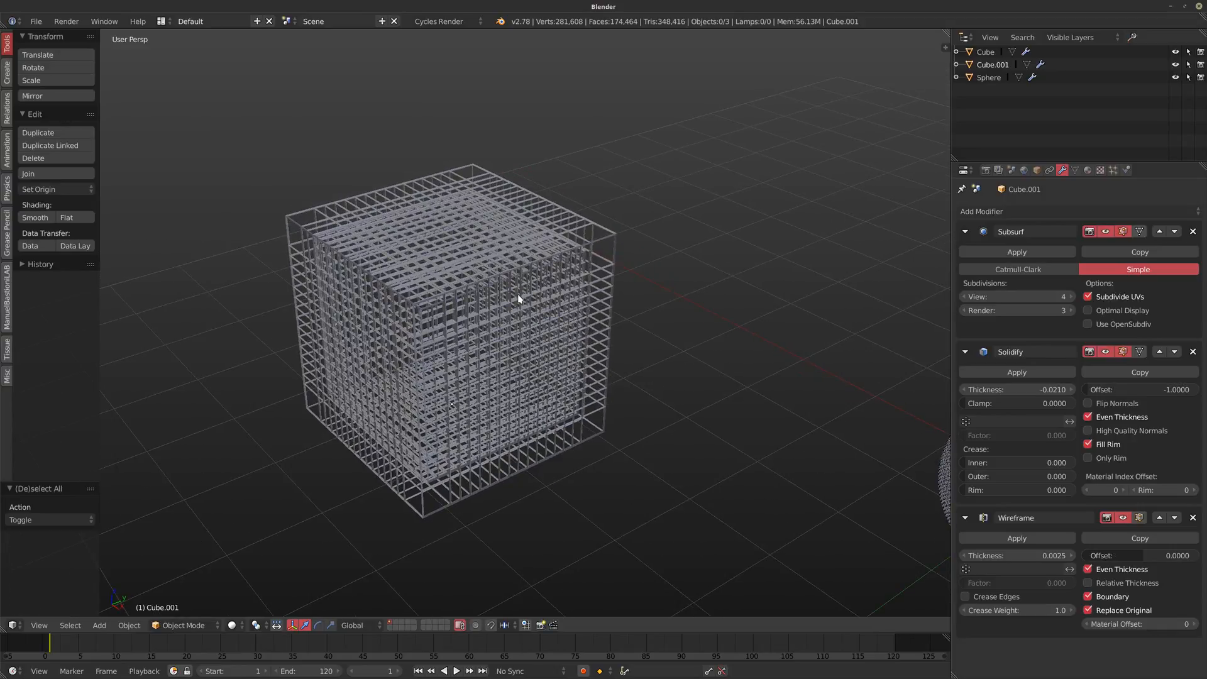
- Select the wireframe sphere and duplicate it in place without moving the copy
shift+middle_drag(738, 336, 602, 314)
scroll(602, 314, down, 4)
shift+middle_drag(683, 327, 616, 329)
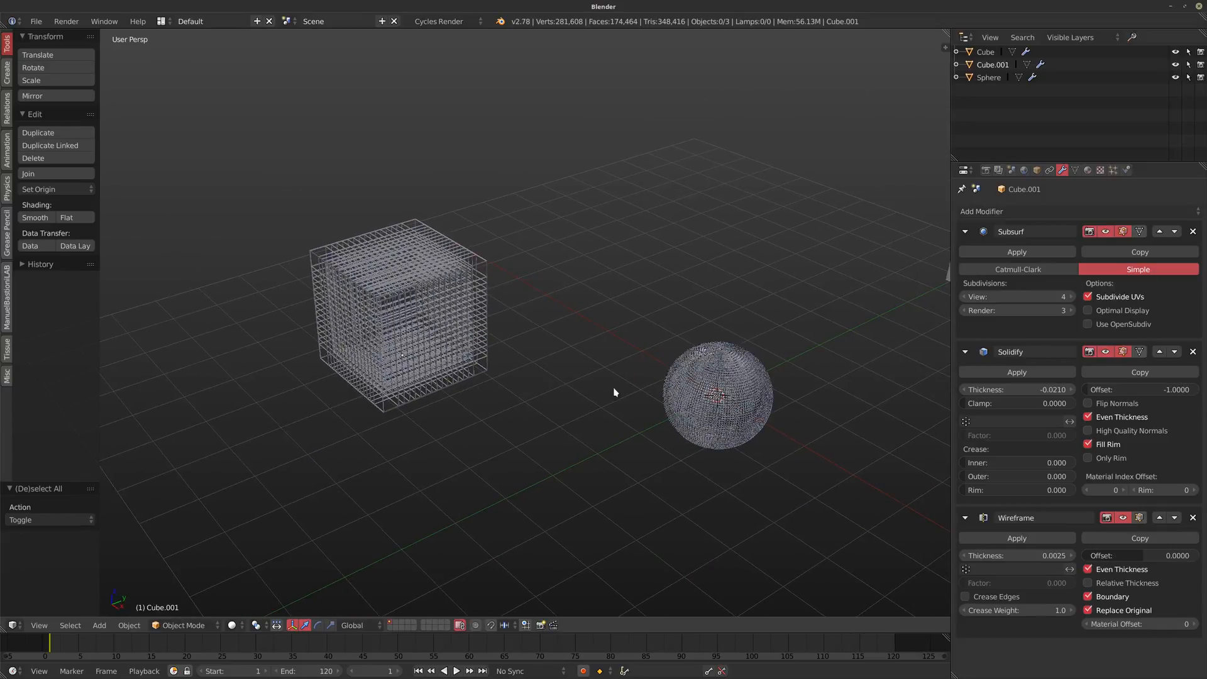
shift+middle_drag(734, 385, 555, 369)
scroll(534, 371, up, 4)
shift+middle_drag(545, 259, 571, 394)
right_click(571, 394)
middle_drag(702, 416, 607, 384)
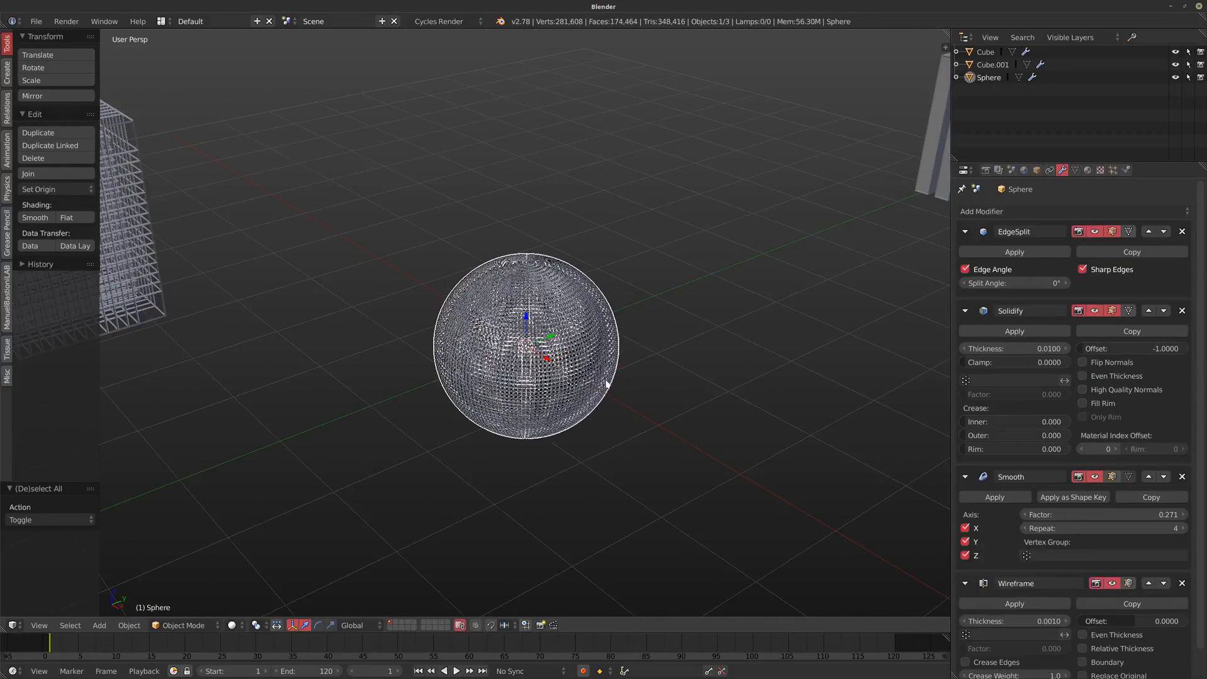
key(shift+d)
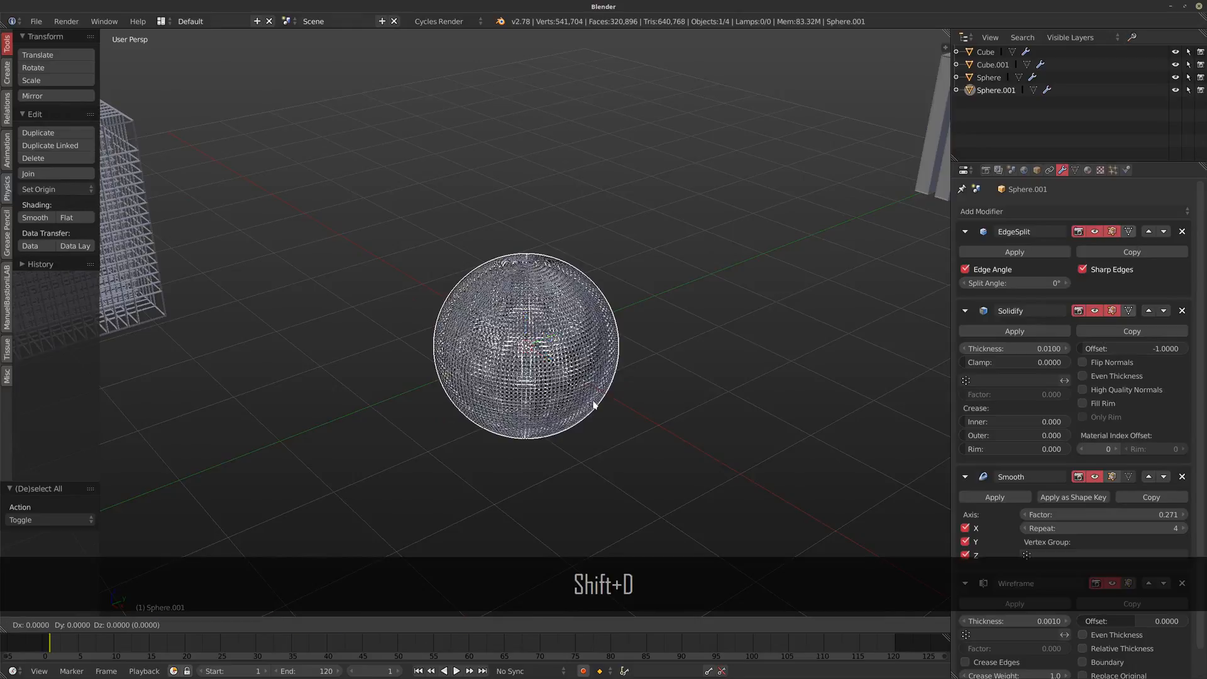
key(Escape)
key(Return)
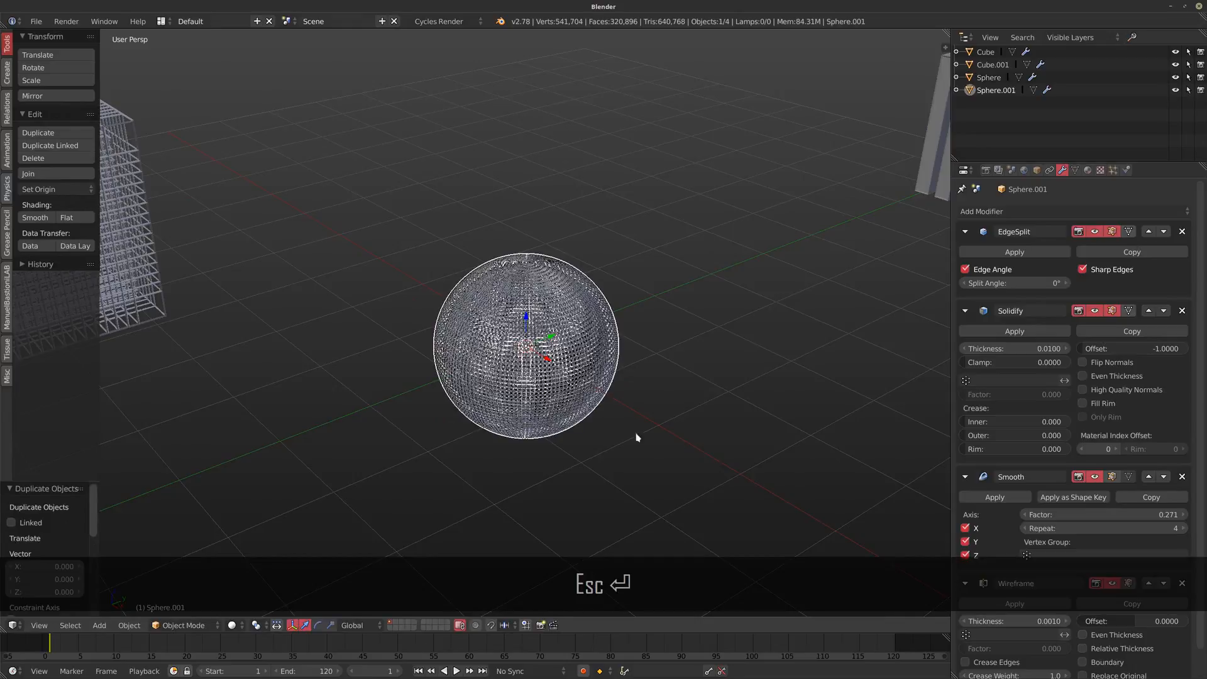
- Scale the duplicate sphere's whole mesh down to about 0.845 in Edit Mode so it nests inside the original
middle_drag(637, 437, 696, 412)
scroll(619, 318, up, 2)
middle_drag(590, 343, 543, 358)
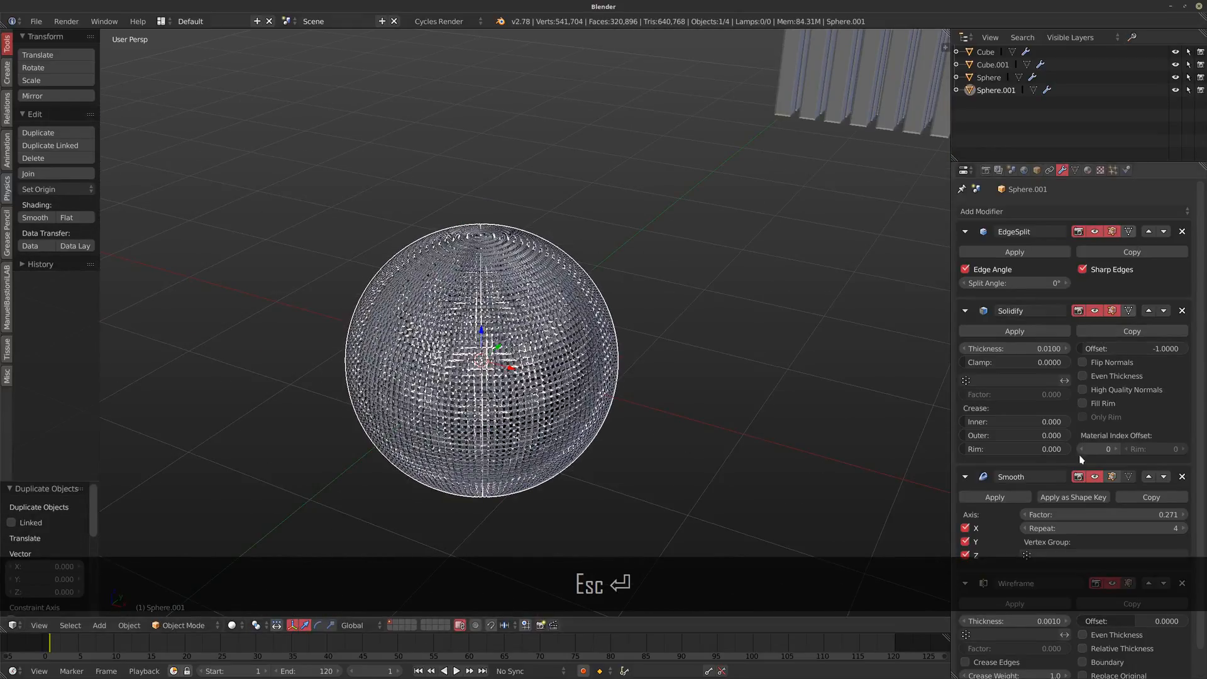
key(Tab)
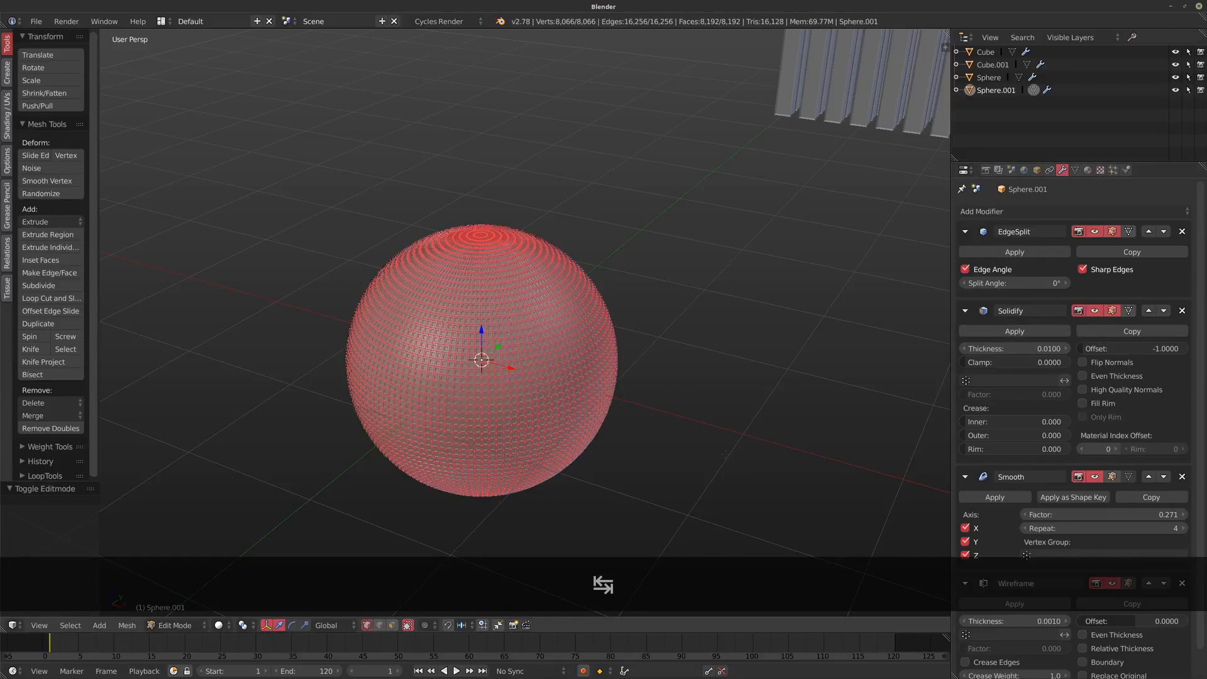
key(s)
click(682, 441)
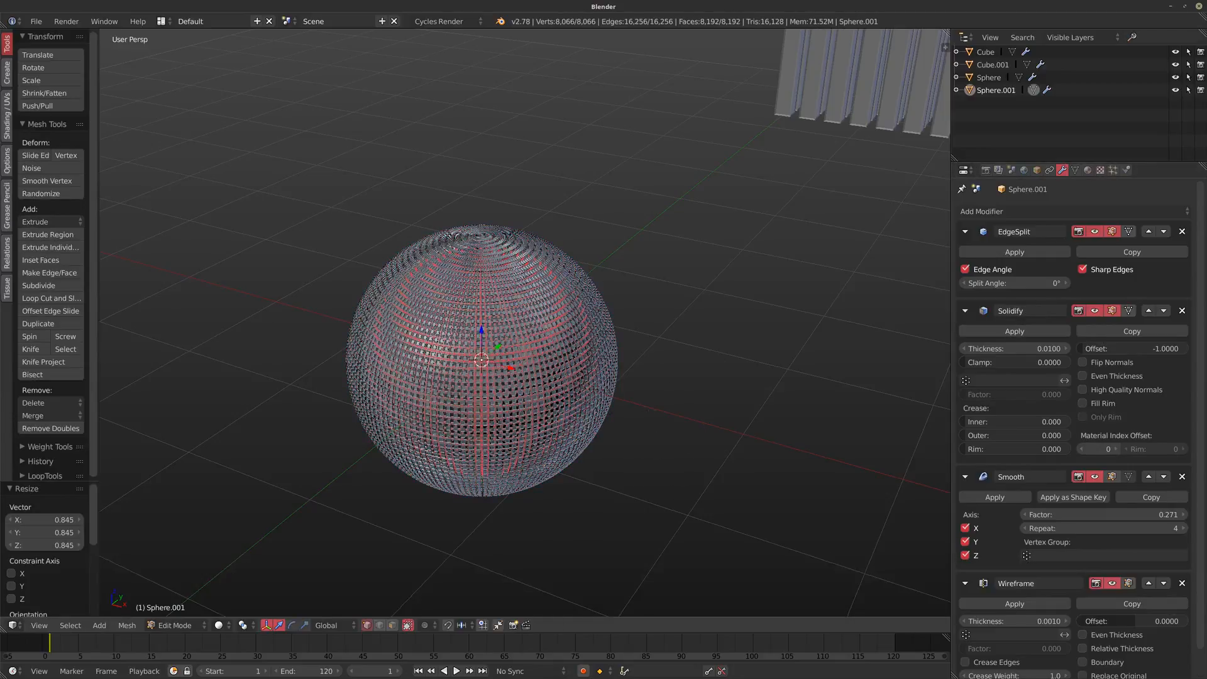
- Isolate the duplicate sphere in Object Mode and replace its EdgeSplit, Solidify, Smooth and Wireframe modifiers with a single Decimate modifier
scroll(587, 396, up, 1)
key(KP_Divide)
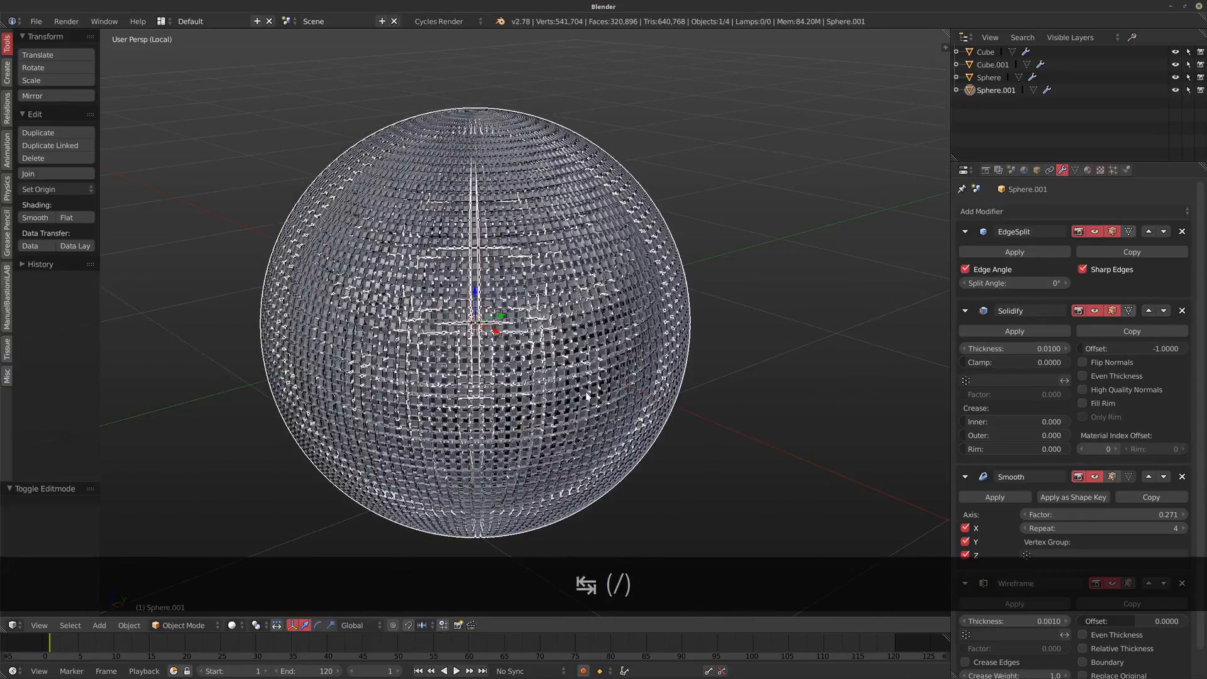
middle_drag(545, 309, 547, 325)
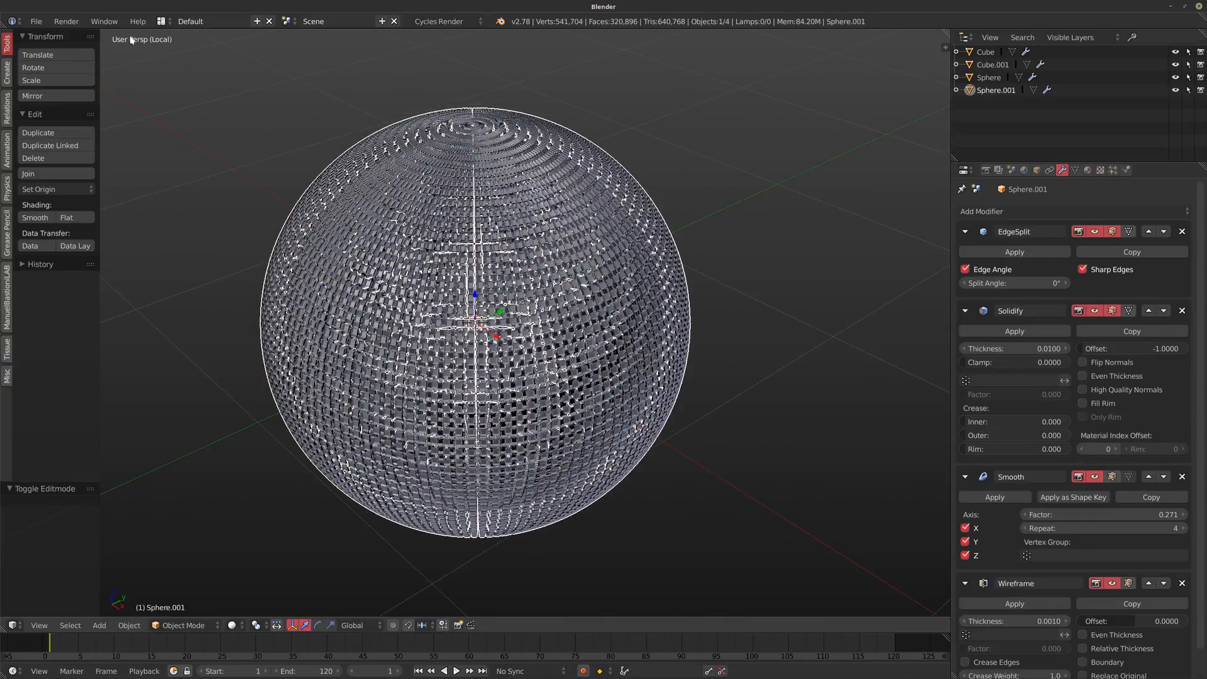
click(1181, 583)
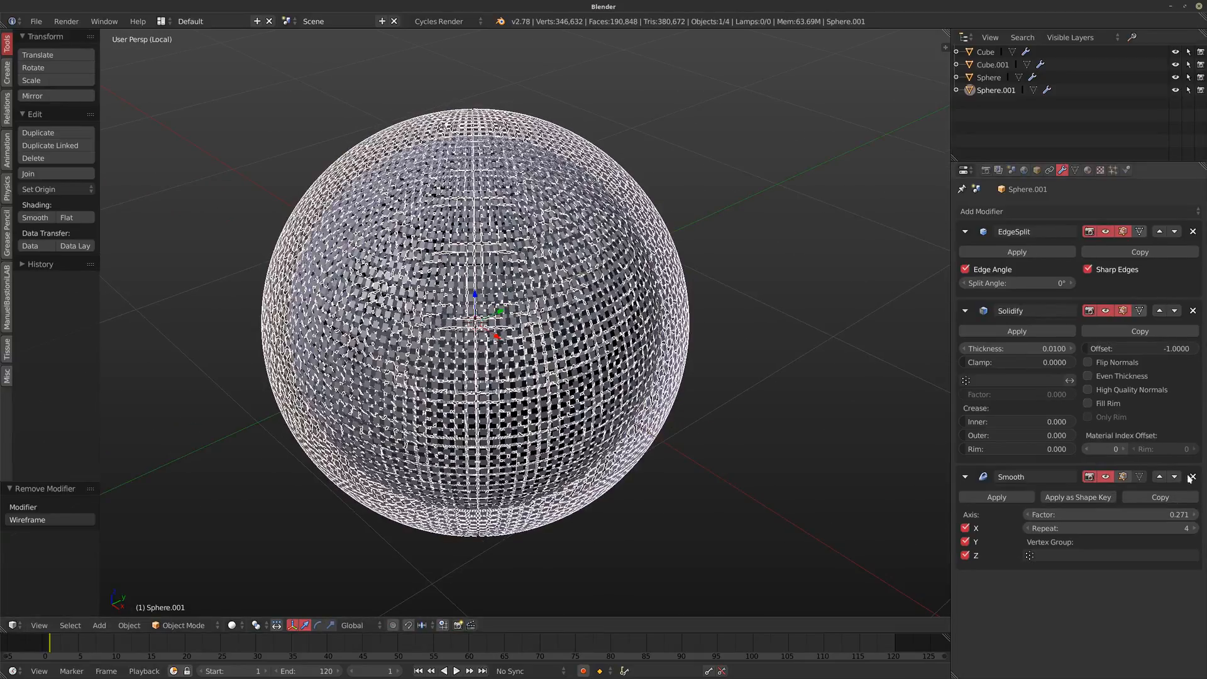
click(1192, 476)
click(1036, 212)
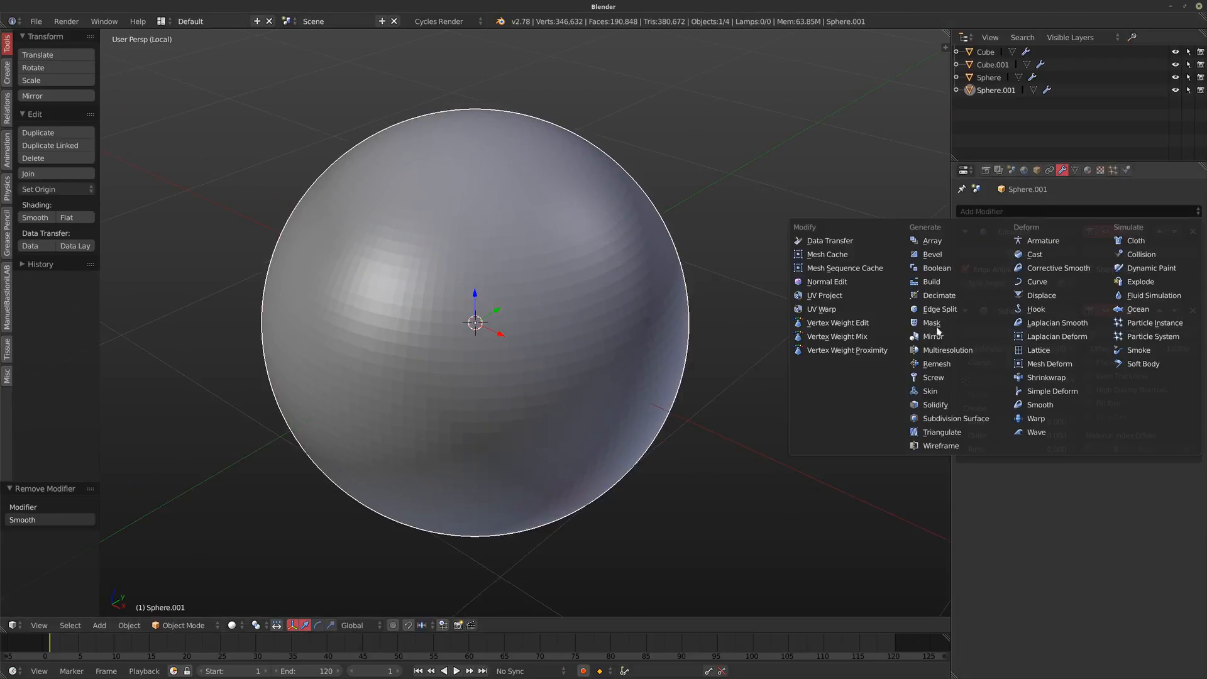
click(940, 298)
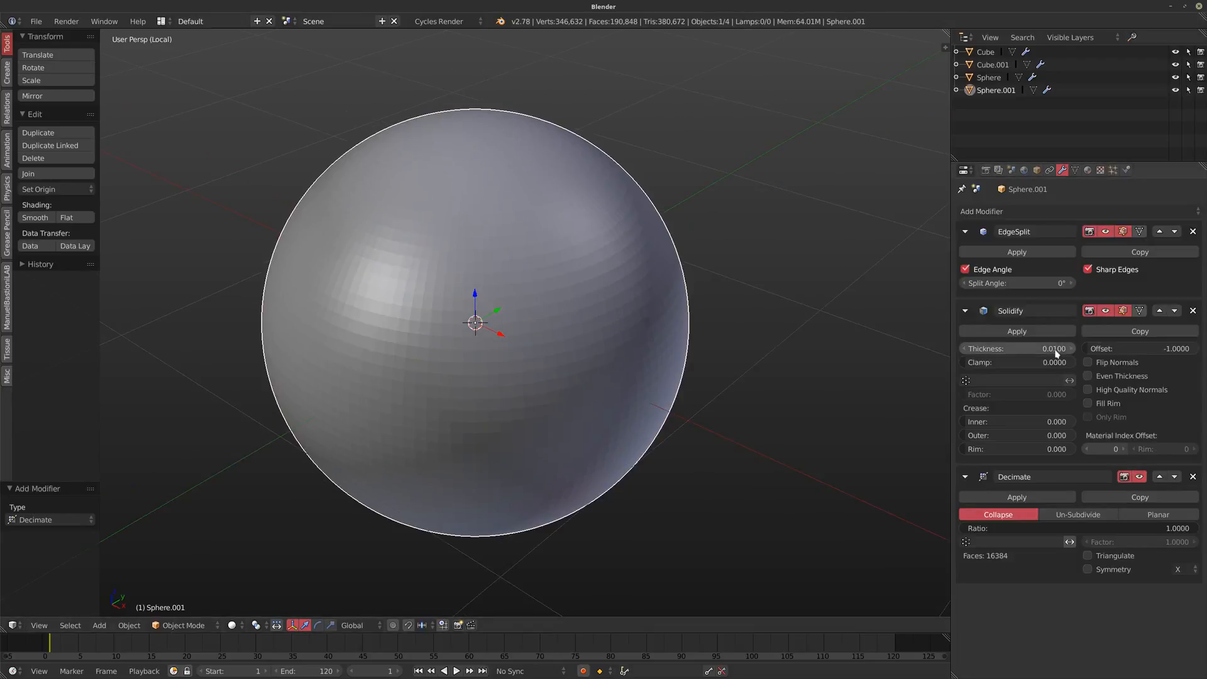
click(1192, 311)
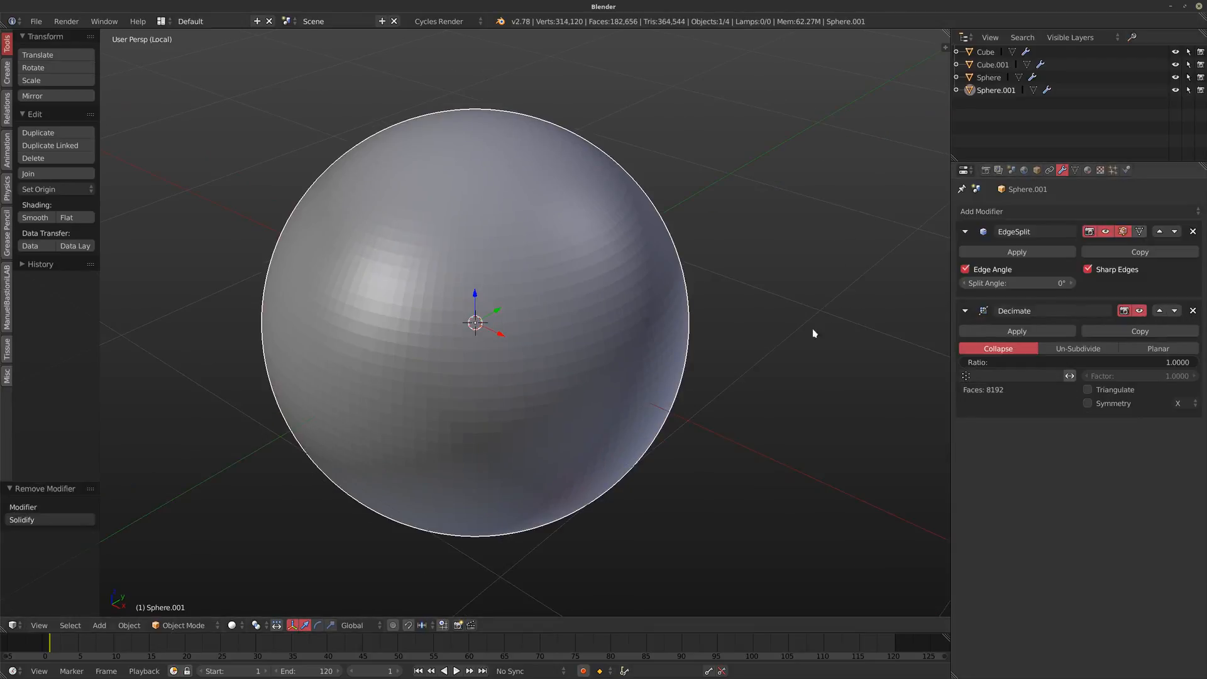
click(1192, 231)
- Try Decimate Collapse ratios of 0.1 and 0.05 on the inner sphere
click(1079, 283)
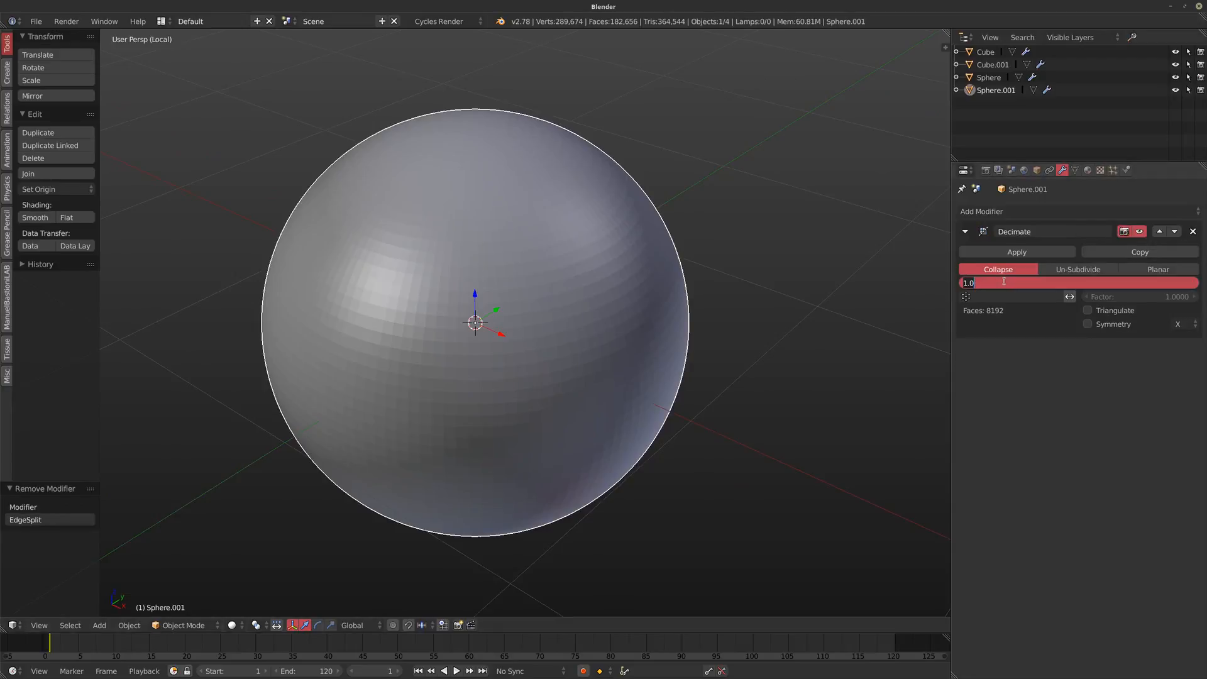
text(.1)
key(Return)
middle_drag(362, 196, 371, 219)
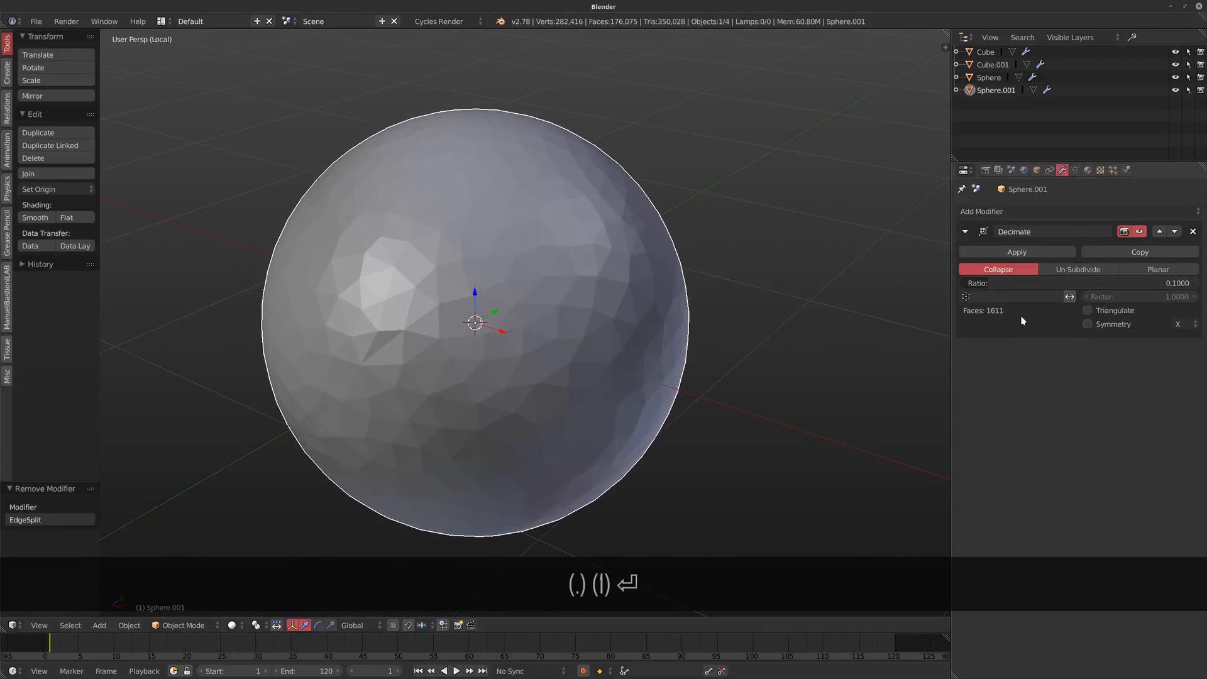
click(1009, 282)
text(.05)
key(Return)
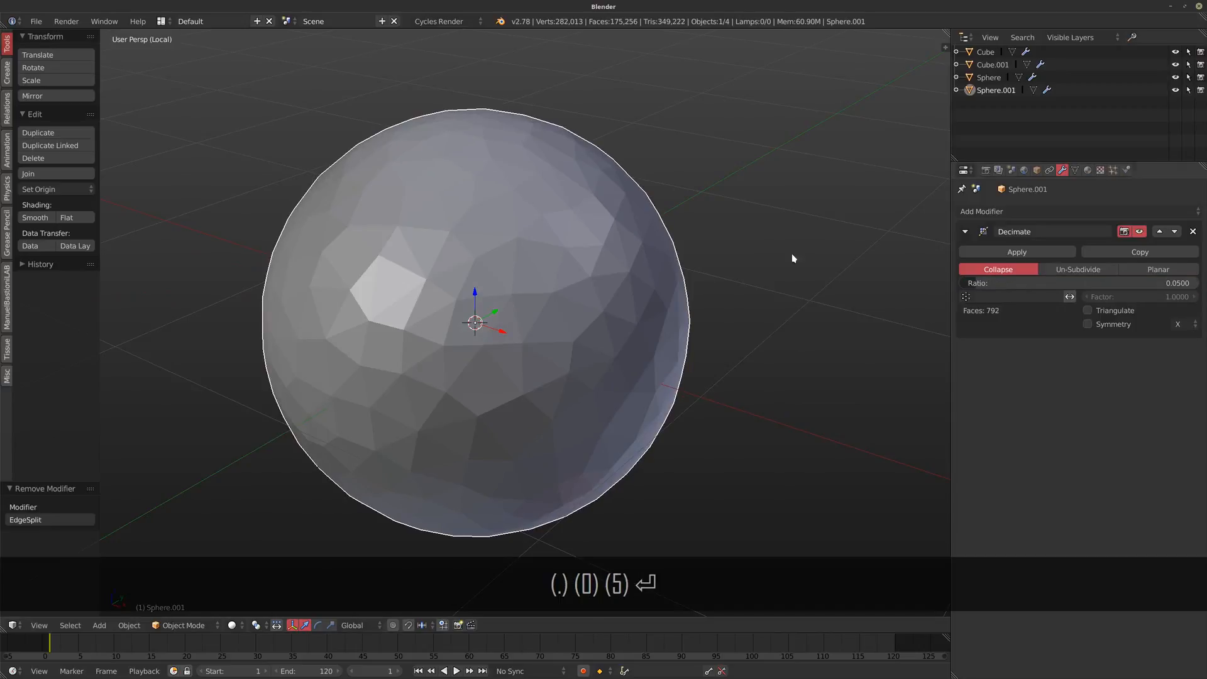
middle_drag(790, 253, 553, 315)
- Set the inner sphere's Decimate ratio to 0.01 for large, low-poly facets
click(1019, 281)
text(.01)
key(Return)
- Add a Wireframe modifier after the inner sphere's Decimate modifier and set its thickness to 0.001
click(1013, 214)
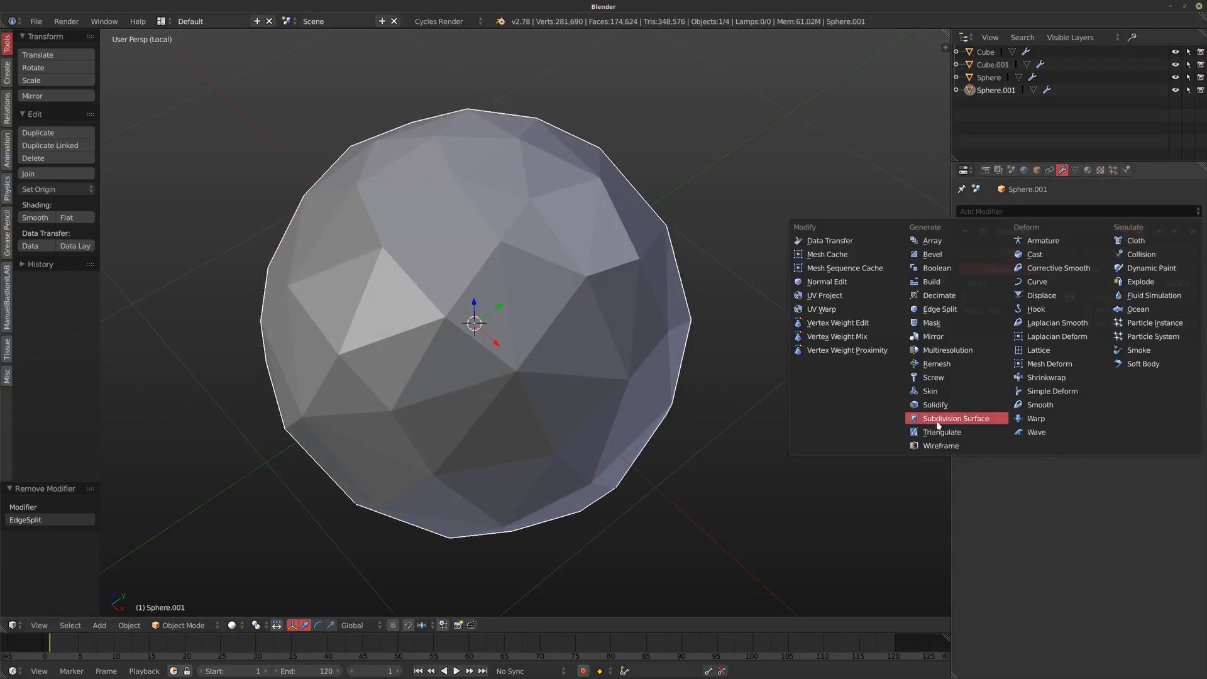
click(936, 444)
middle_drag(669, 353, 605, 298)
click(989, 391)
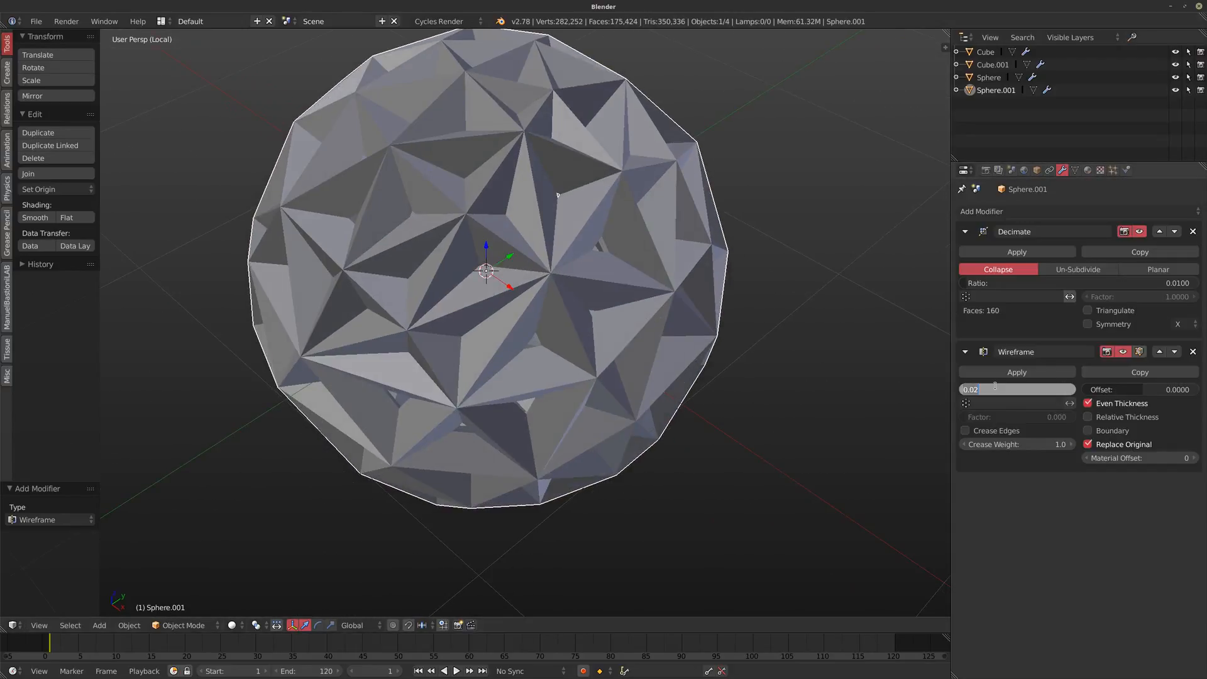
text(.001)
key(Return)
- Turn off Replace Original in the inner sphere's Wireframe modifier to keep its solid facets
middle_drag(804, 352, 716, 342)
click(1088, 445)
middle_drag(635, 336, 447, 370)
- Leave local view and examine the faceted inner sphere through the outer wireframe sphere from several angles
key(KP_Divide)
scroll(476, 365, up, 1)
scroll(582, 396, up, 1)
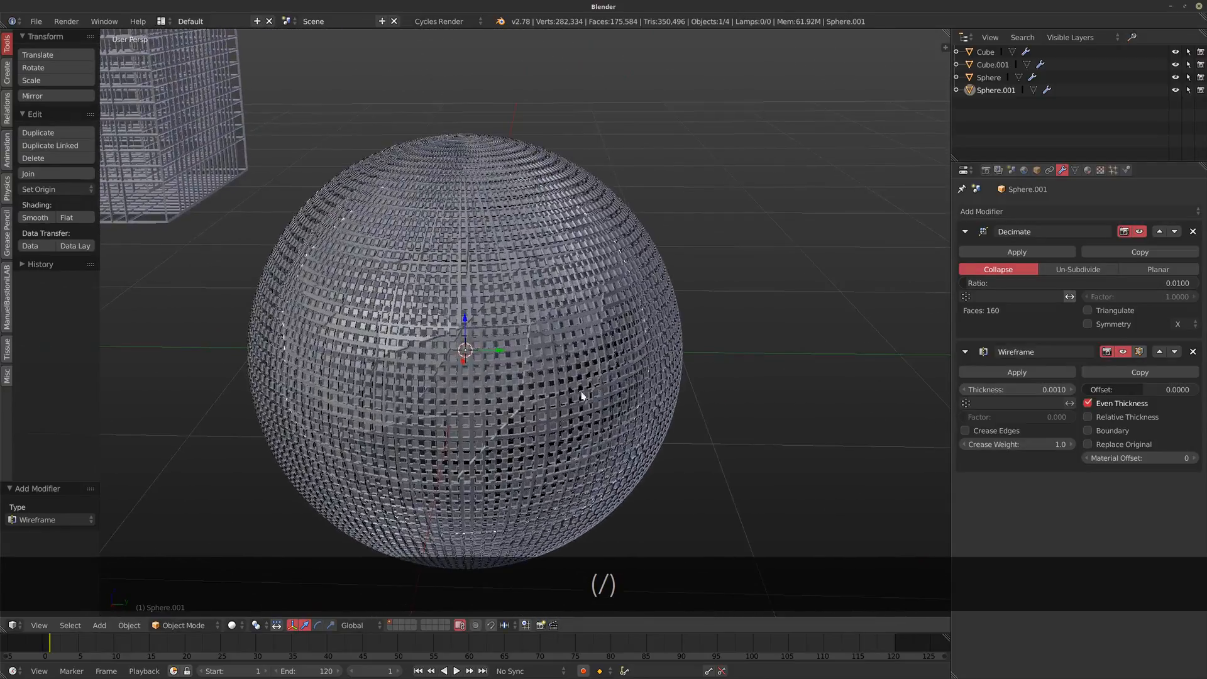
middle_drag(582, 396, 528, 370)
middle_drag(458, 382, 390, 404)
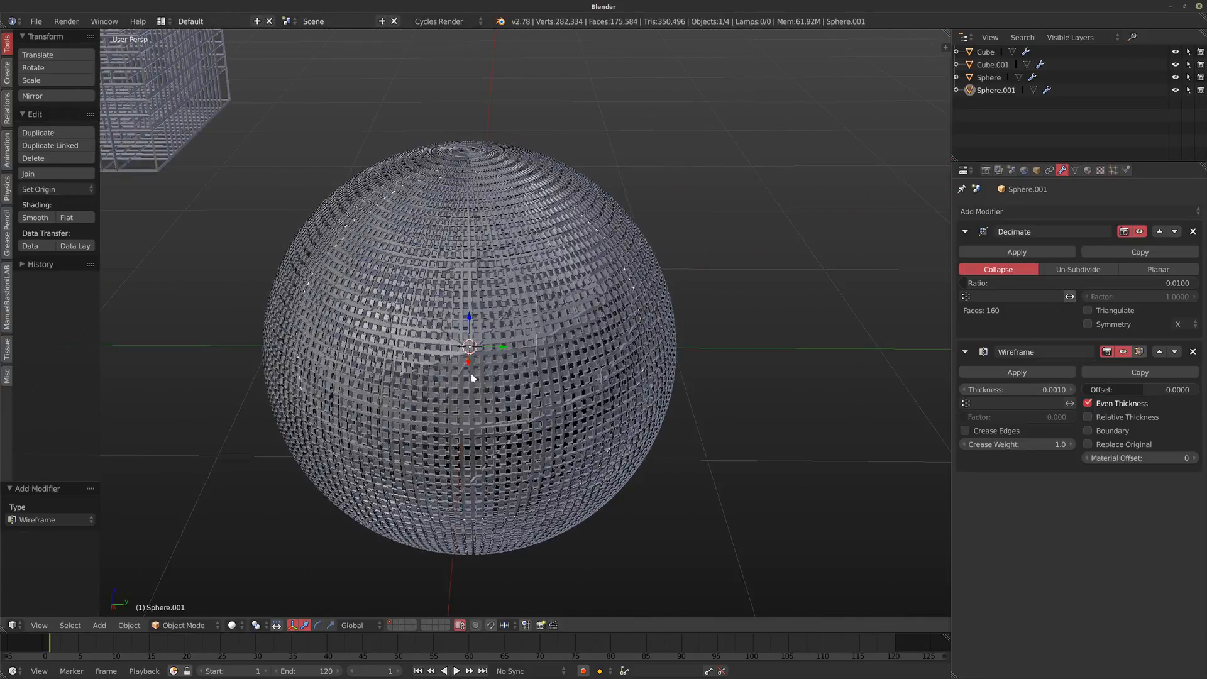
middle_drag(473, 377, 444, 372)
middle_drag(625, 371, 449, 368)
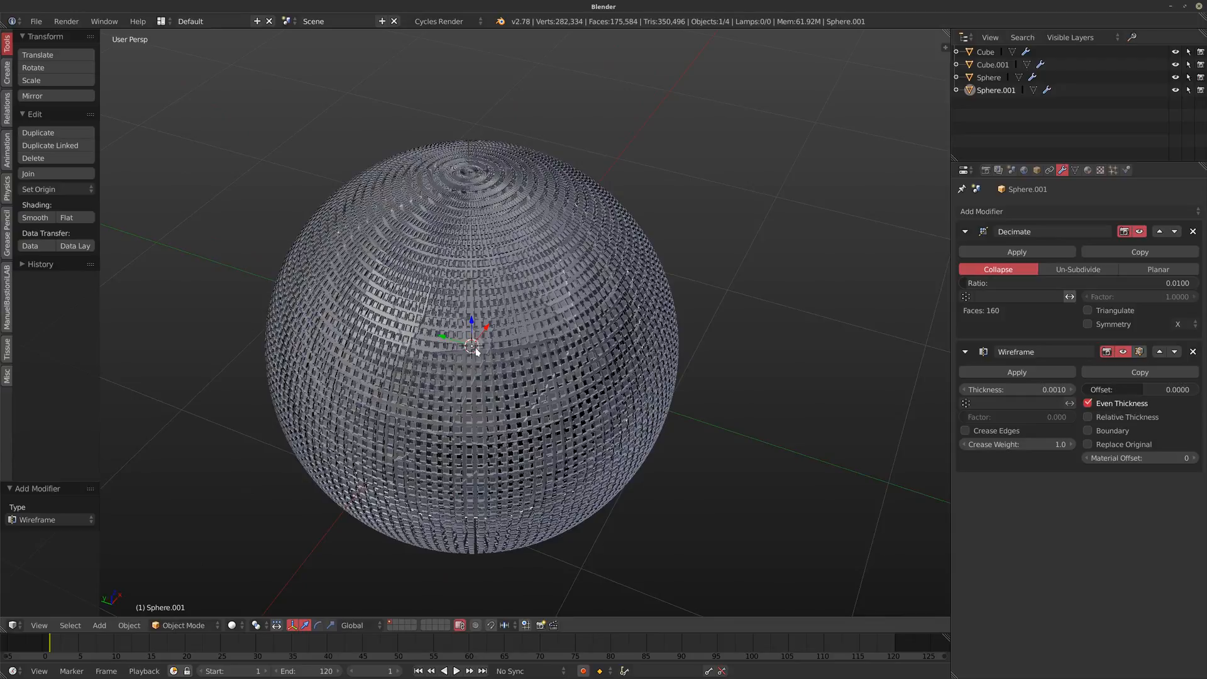
middle_drag(465, 345, 530, 345)
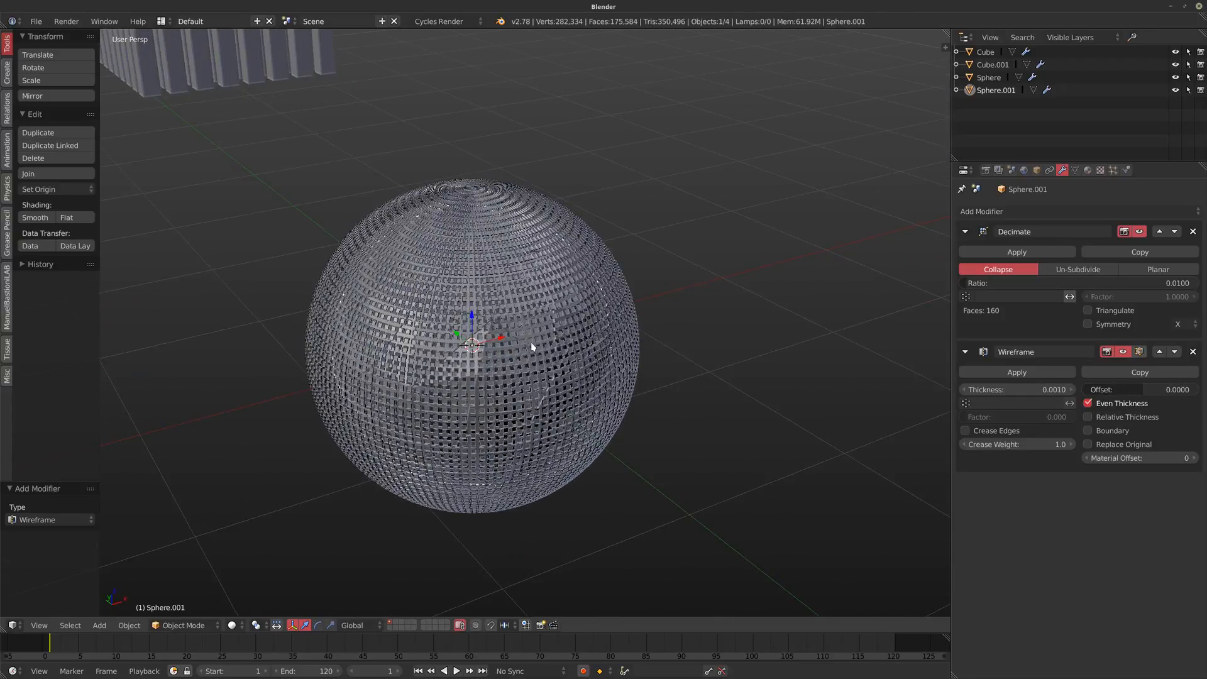